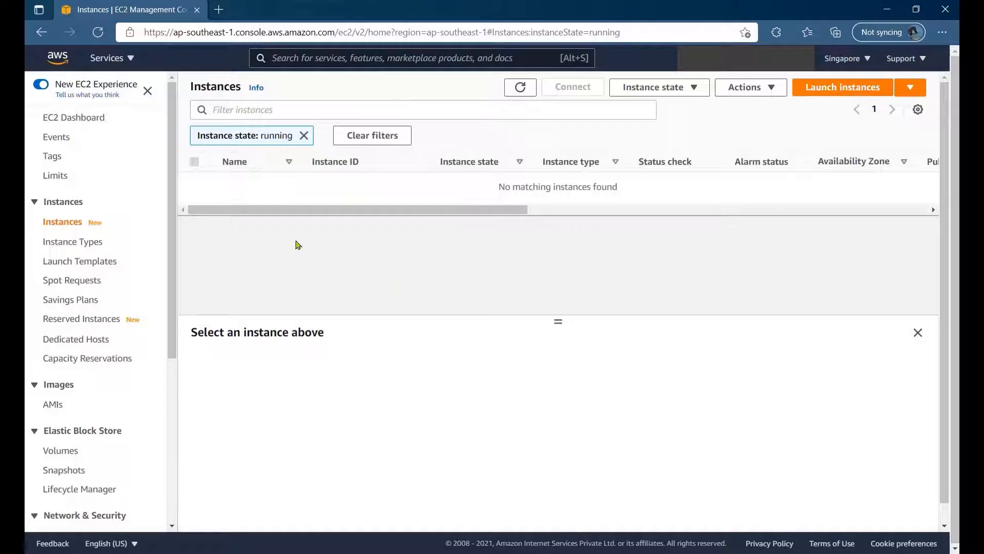
- Check the running instances from the EC2 dashboard, refresh the list, and remove the running-state filter to show all instances
left_click(90, 117)
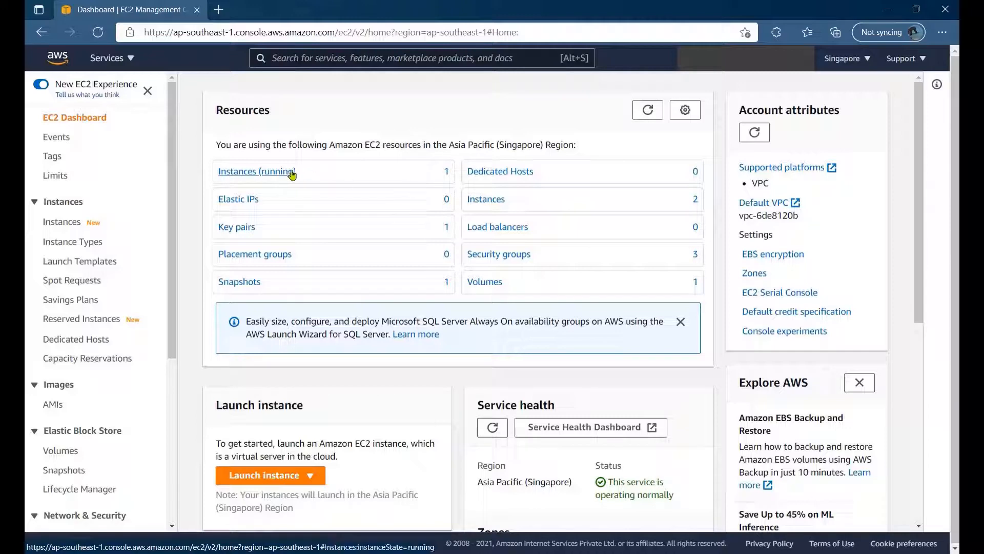
left_click(300, 172)
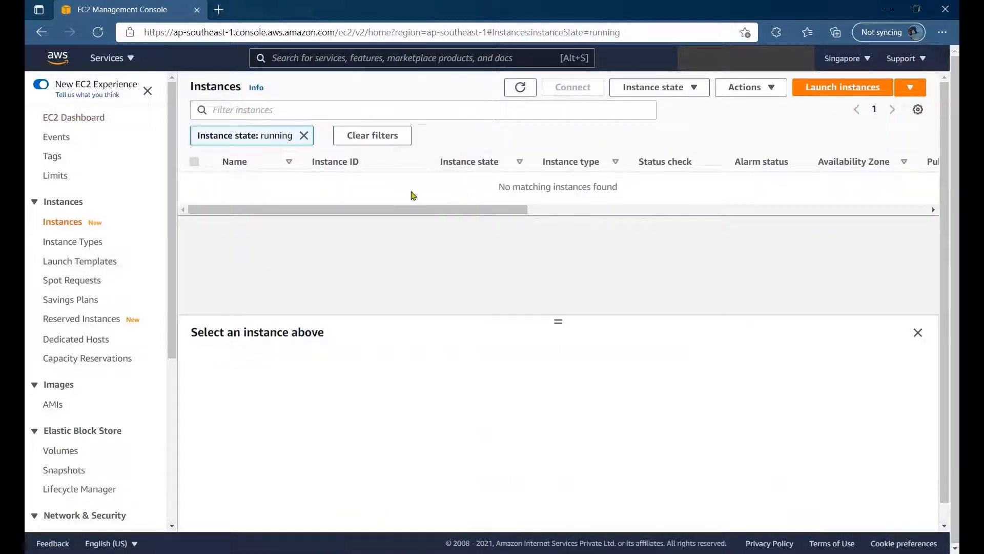
left_click(88, 119)
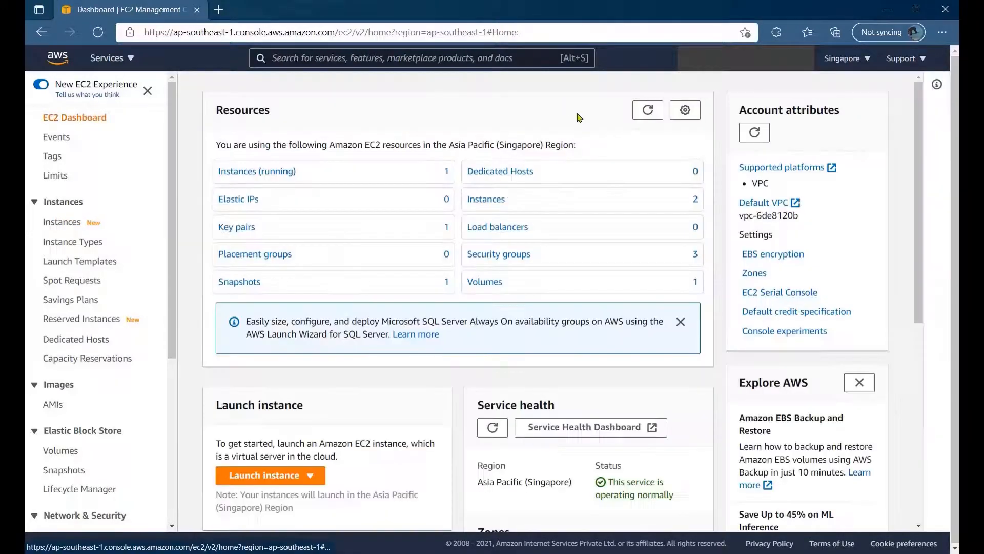
left_click(287, 176)
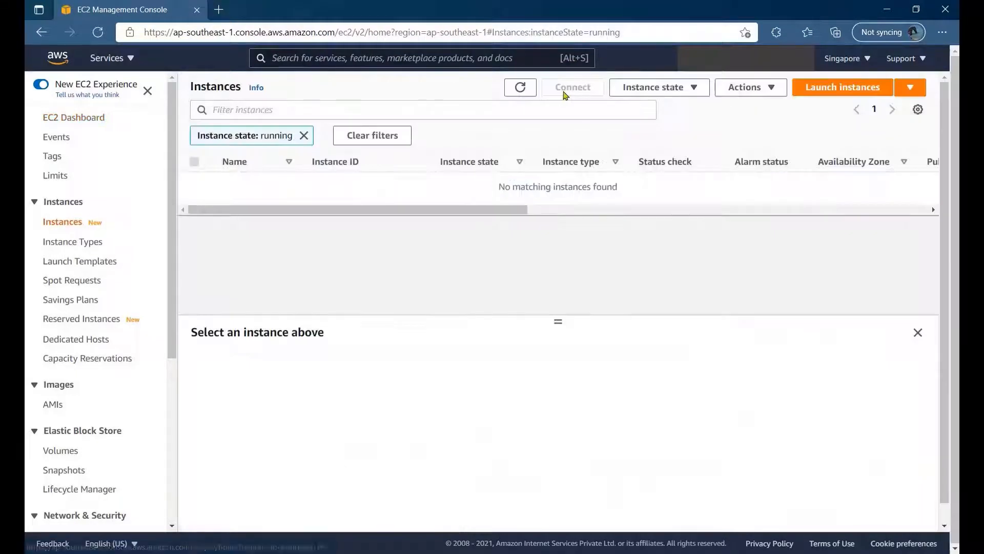
left_click(518, 89)
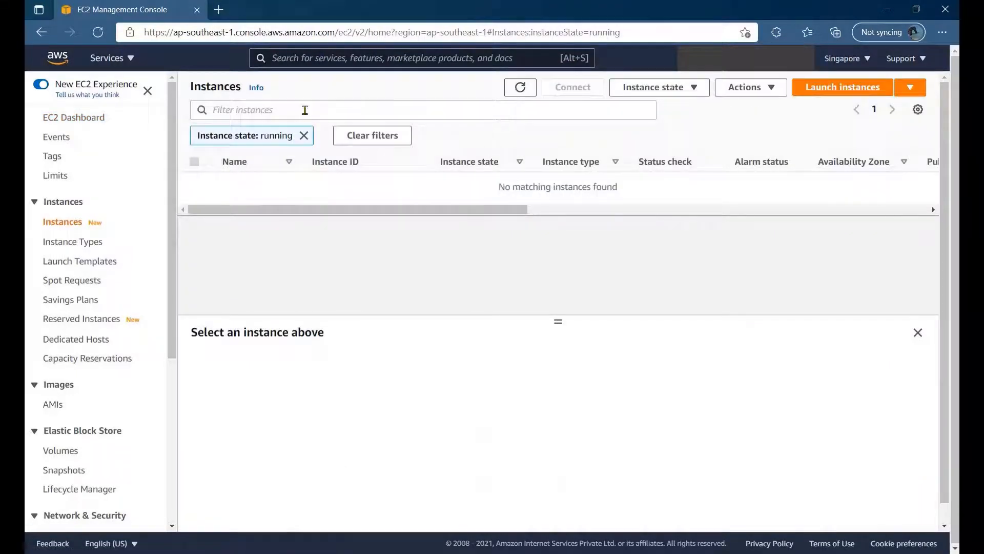
left_click(304, 136)
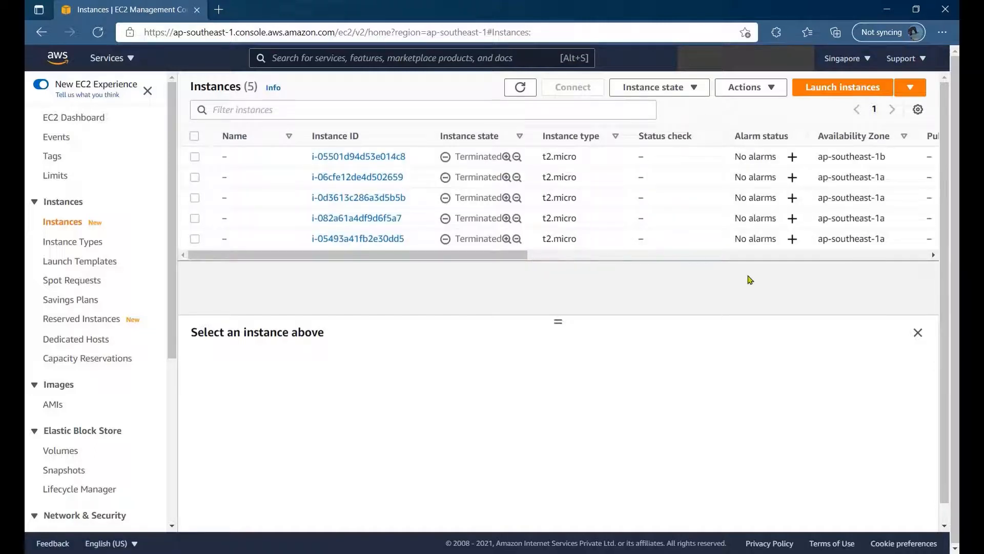
- Start launching a new instance from the EC2 dashboard with the 64-bit (x86) Amazon Linux 2 AMI (HVM), SSD Volume Type
left_click(65, 123)
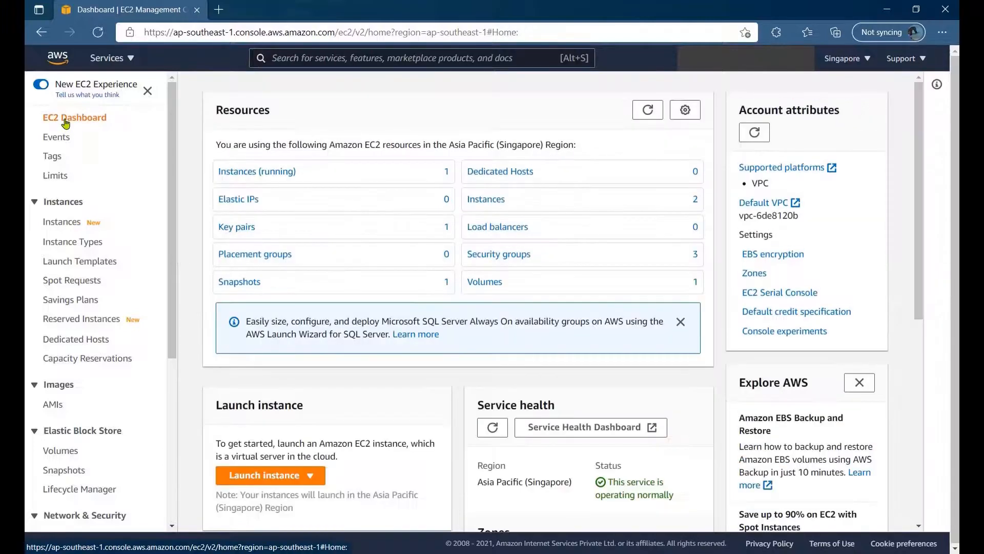
left_click(304, 481)
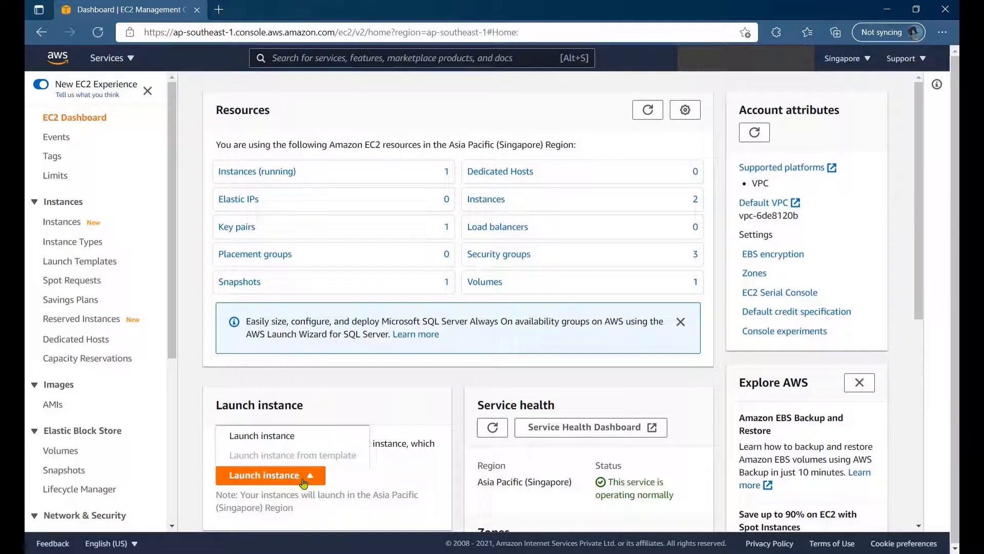
left_click(263, 435)
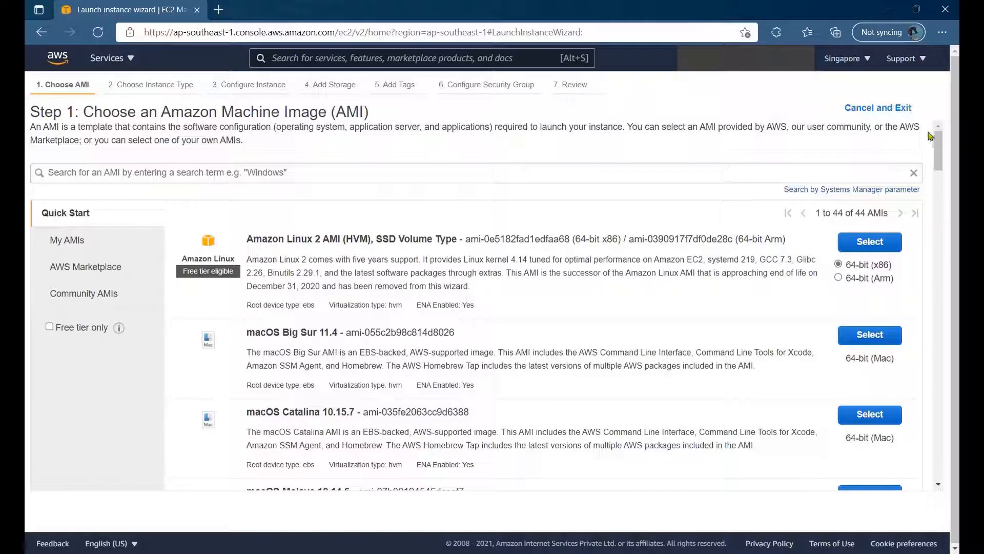
left_click_drag(936, 153, 946, 182)
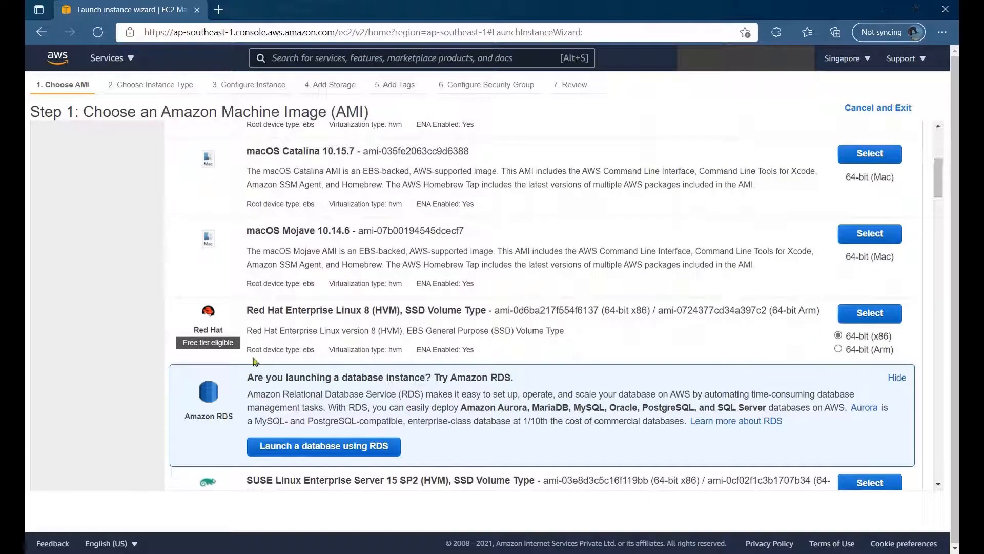
left_click(942, 138)
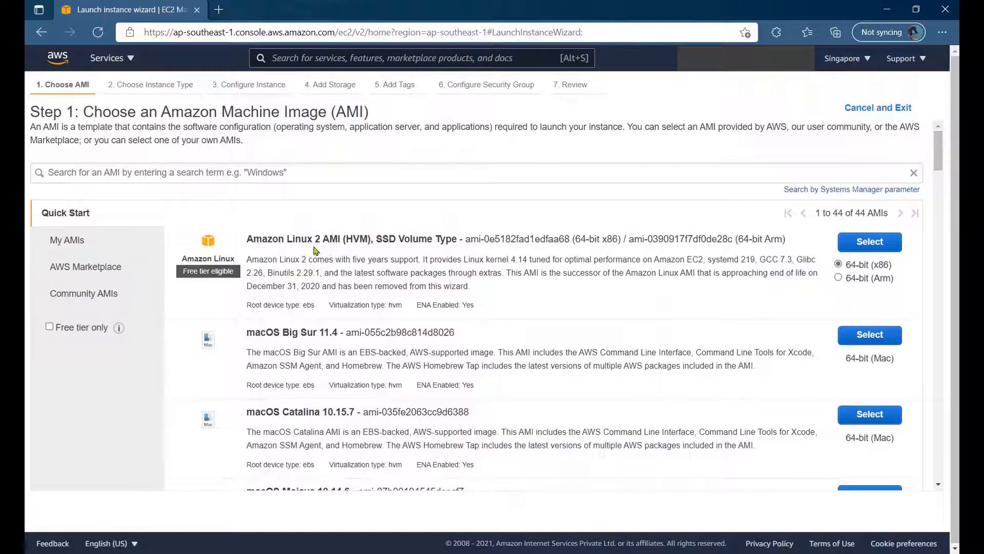
left_click(858, 242)
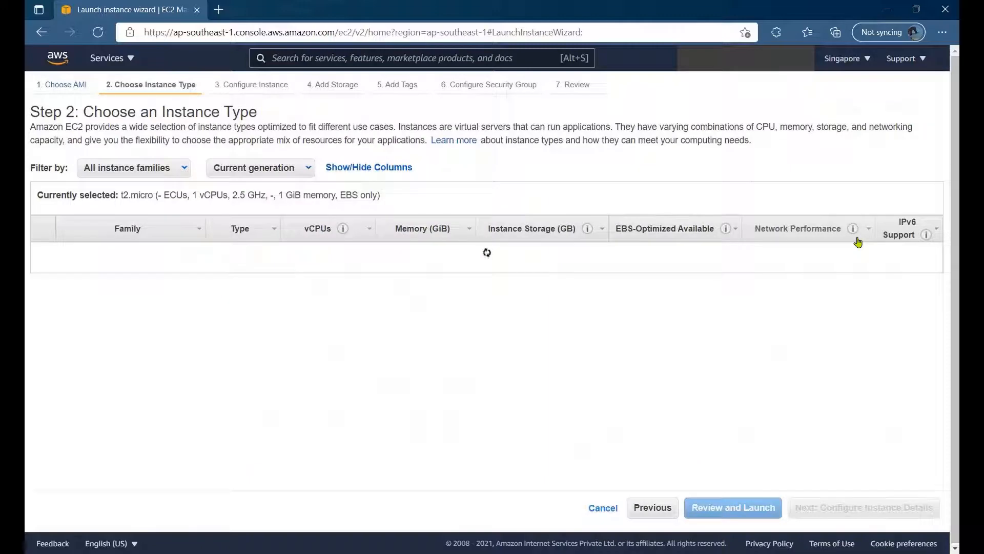
- Keep the t2.micro instance type with the default instance details, storage and no tags, and proceed to the security group configuration
mouse_move(222, 293)
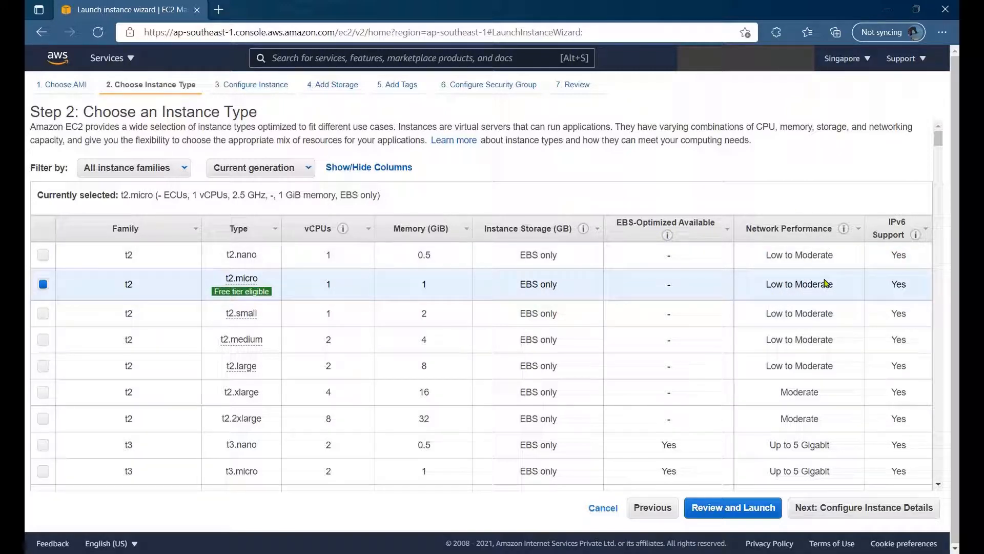
left_click(857, 508)
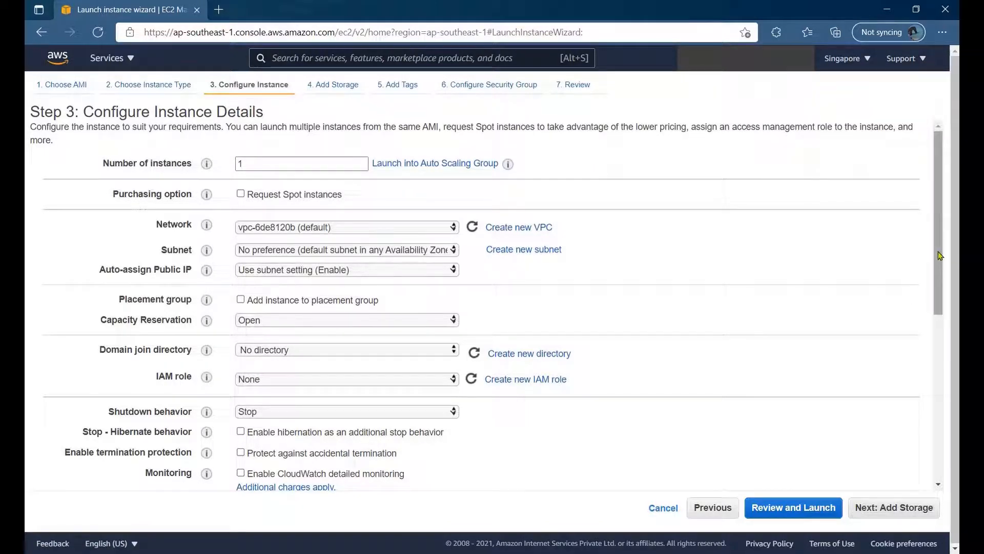
left_click_drag(940, 256, 949, 424)
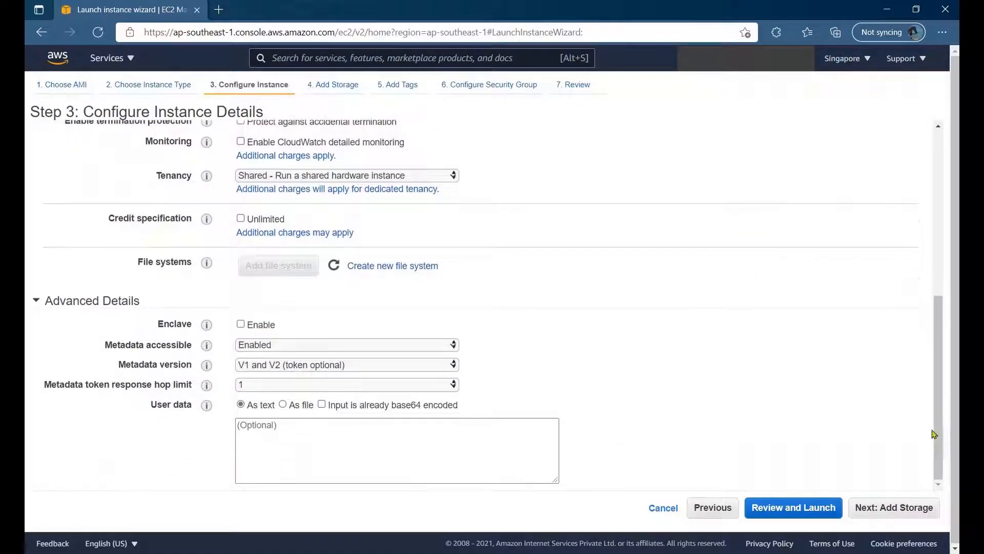
left_click(886, 520)
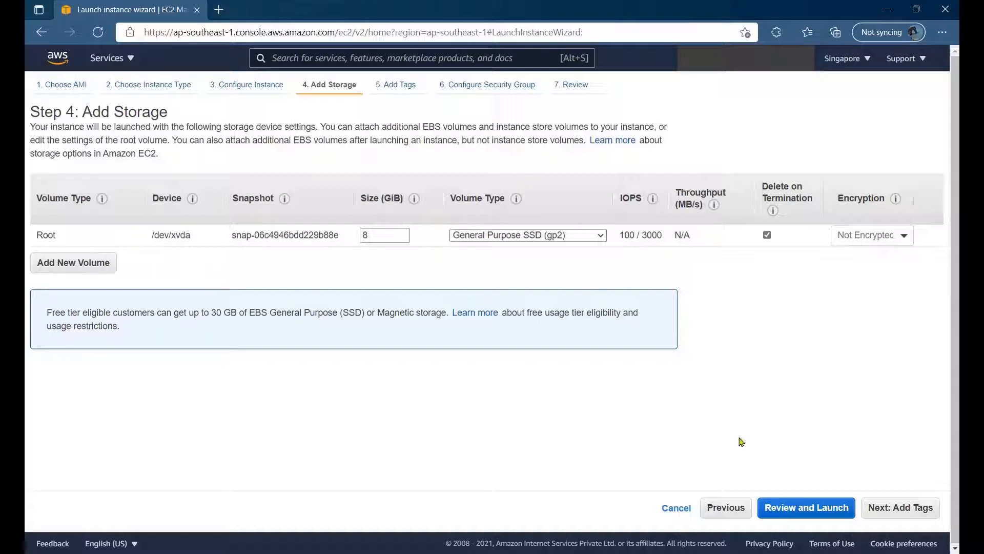
left_click(888, 515)
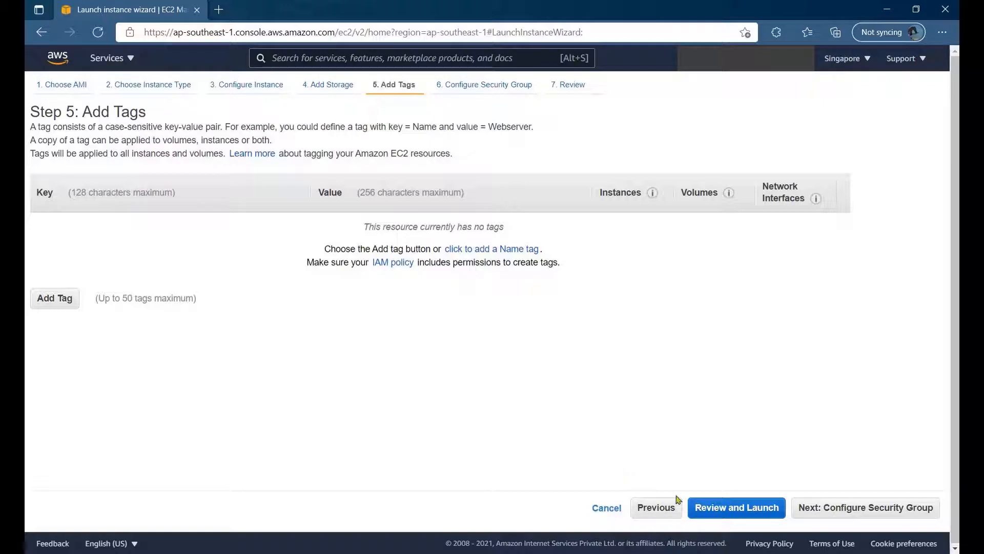
left_click(268, 89)
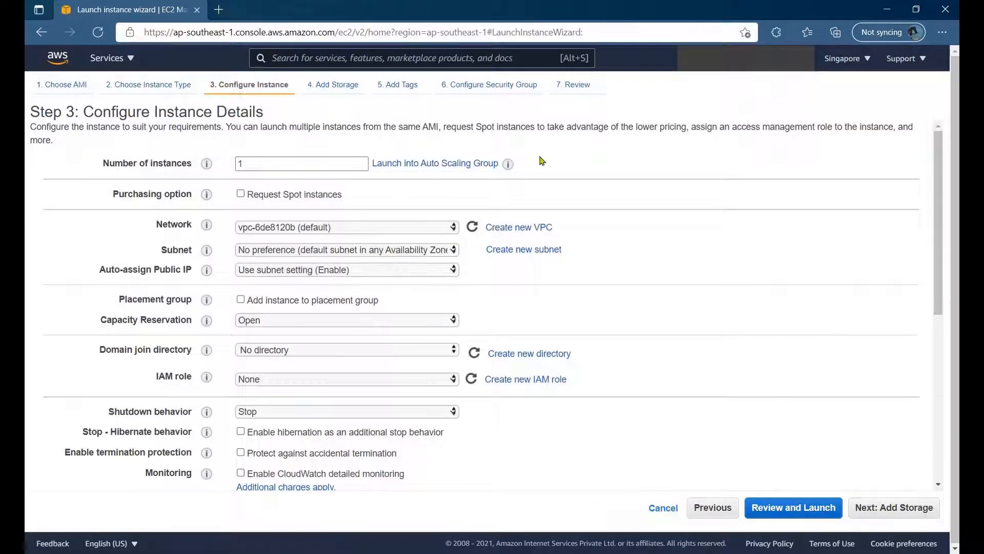
left_click(514, 86)
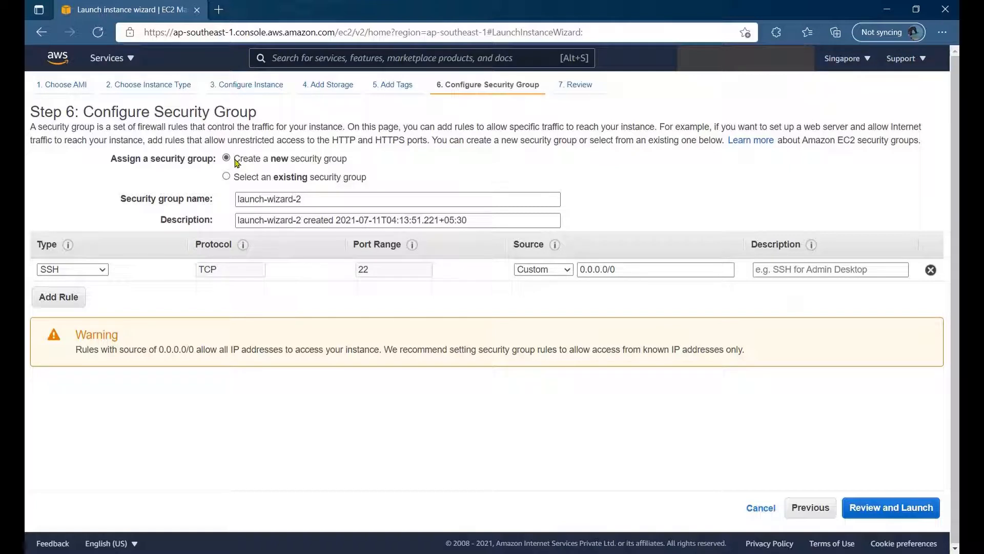
- Try to proceed to the launch review with the security group rule type set to Custom TCP Rule and no port range
left_click(72, 270)
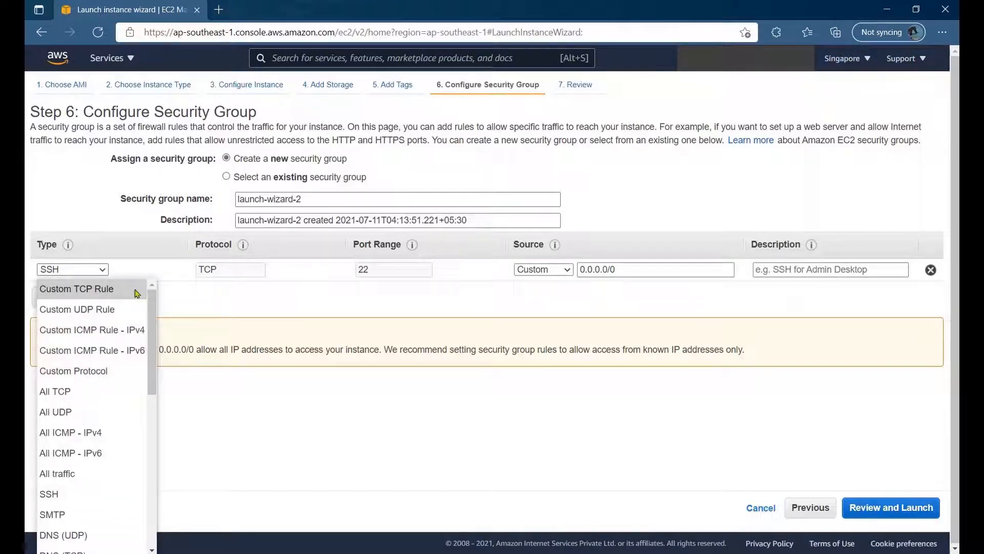
left_click(138, 293)
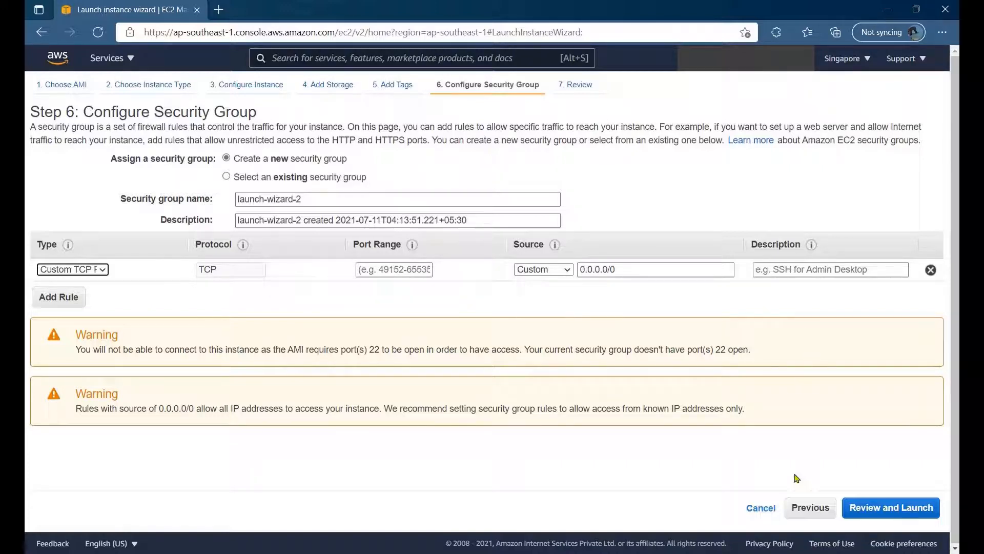
left_click(879, 510)
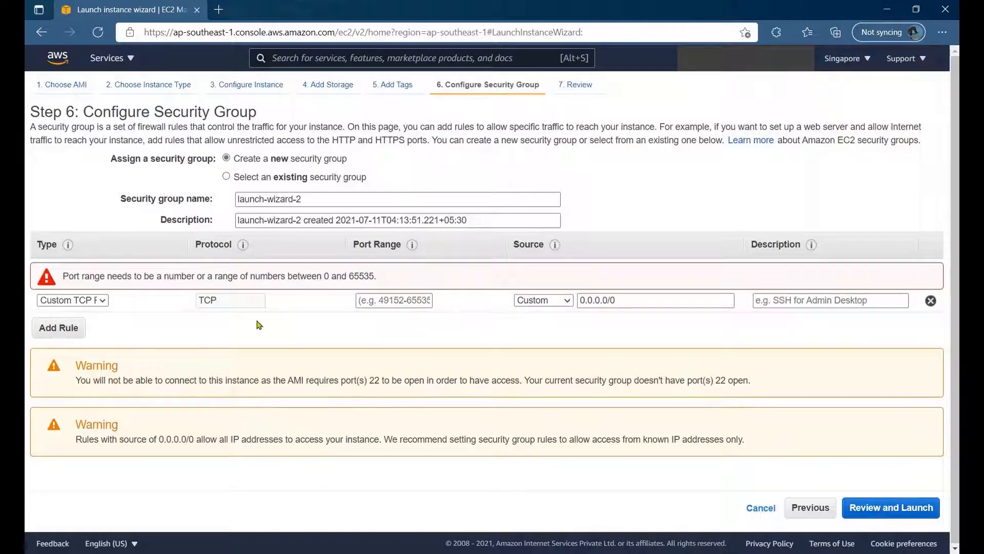
- Set the new security group's rule type to All TCP and review the instance launch settings
left_click(101, 301)
scroll(127, 71, "down", 1)
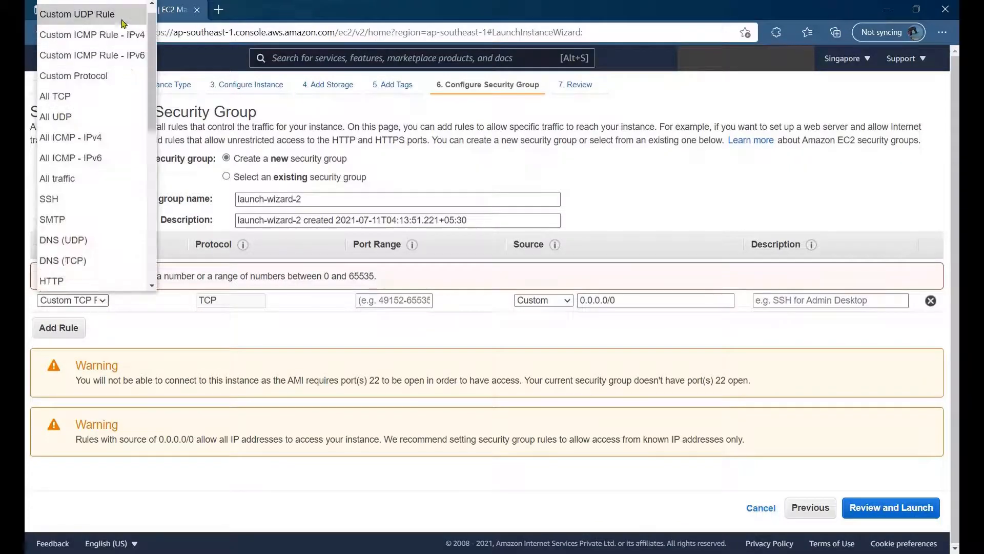
scroll(153, 16, "up", 1)
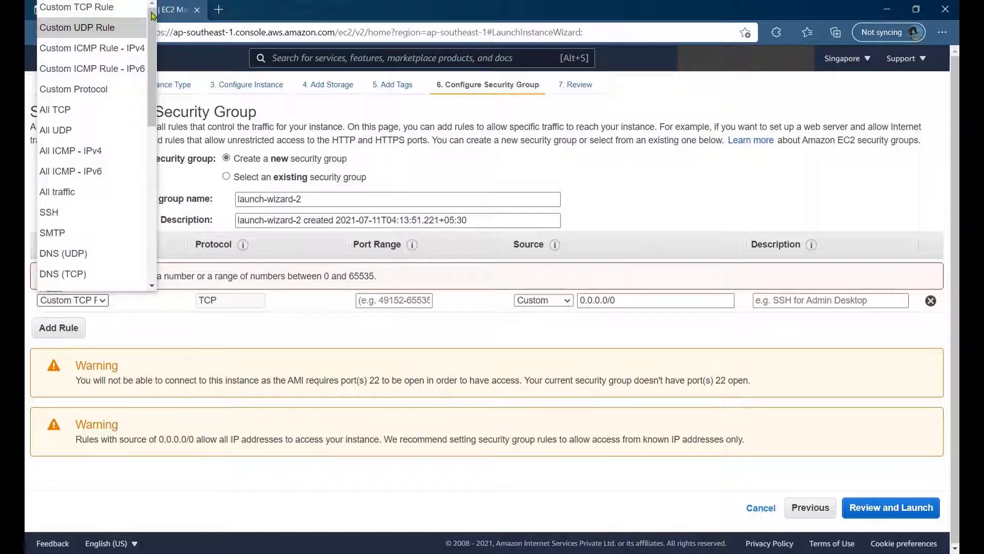
left_click(116, 117)
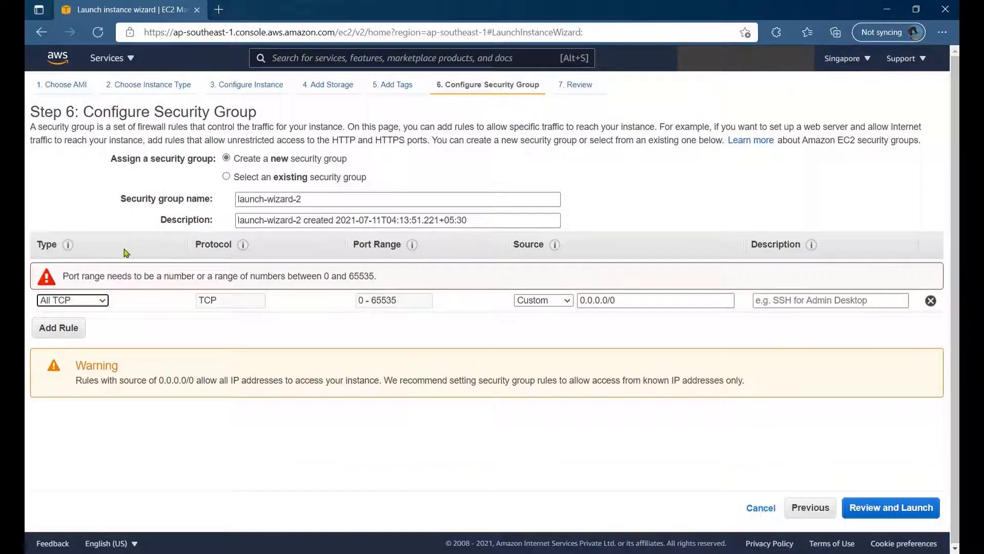
left_click(878, 510)
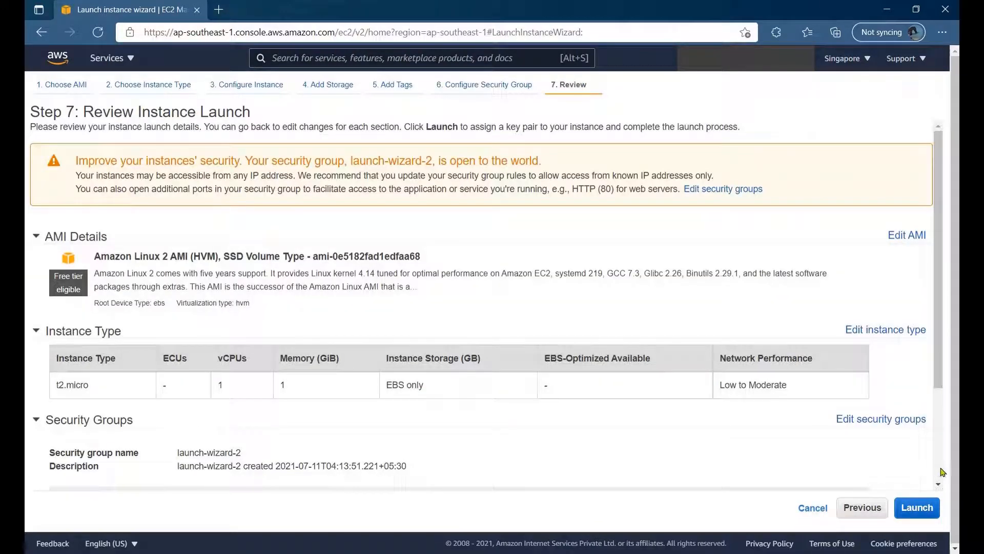
scroll(938, 474, "down", 3)
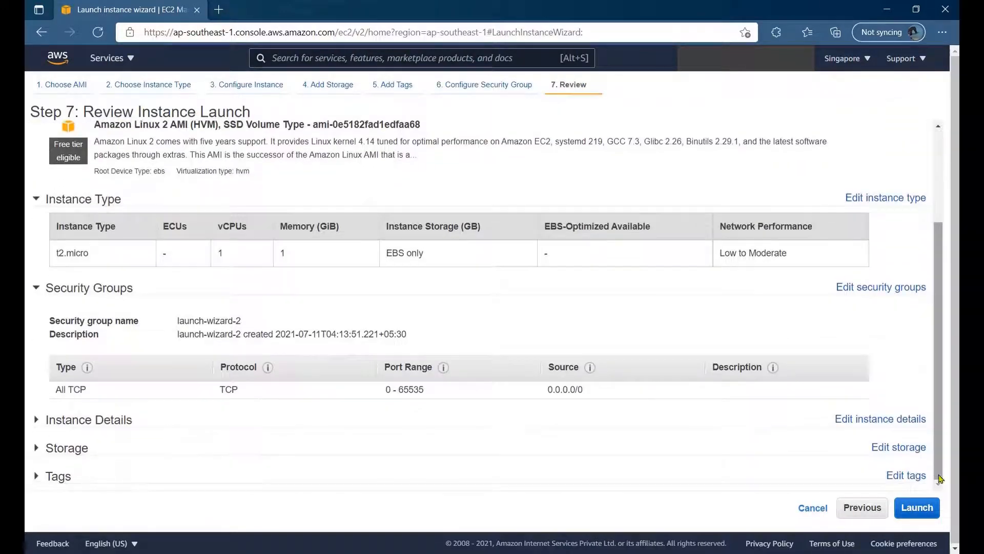
- Launch the instance with a new key pair named EC2DemoKey, downloading its private key file first
left_click(917, 508)
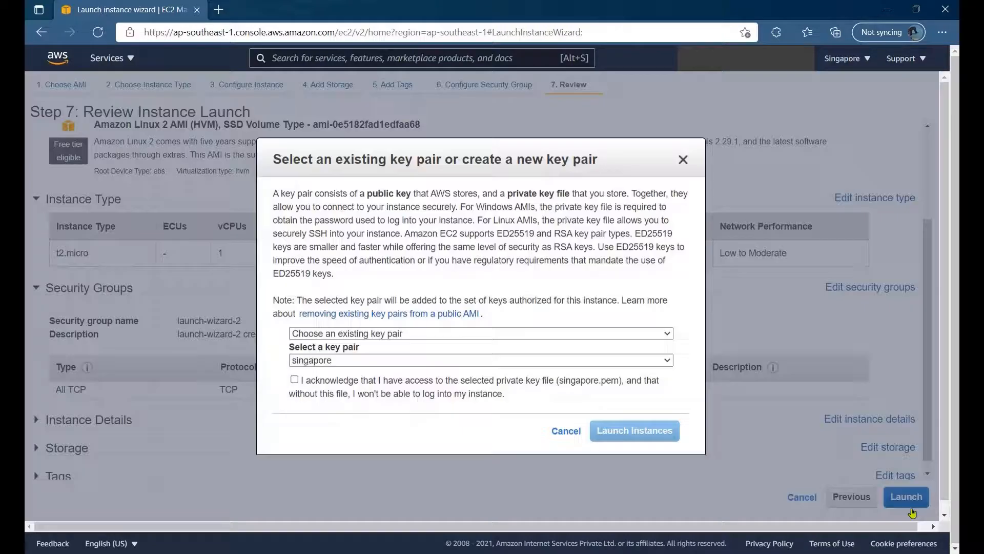
left_click(334, 335)
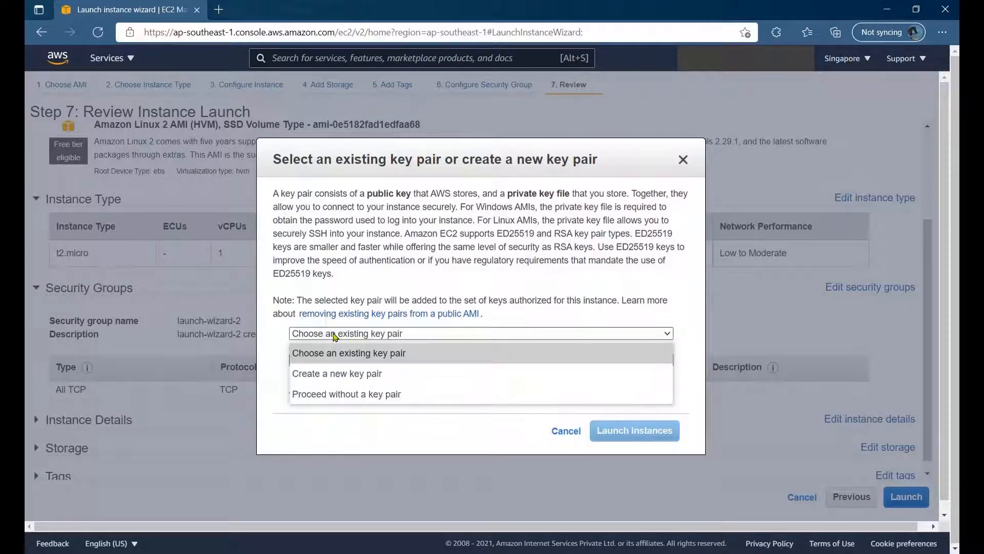
left_click(344, 373)
left_click(340, 361)
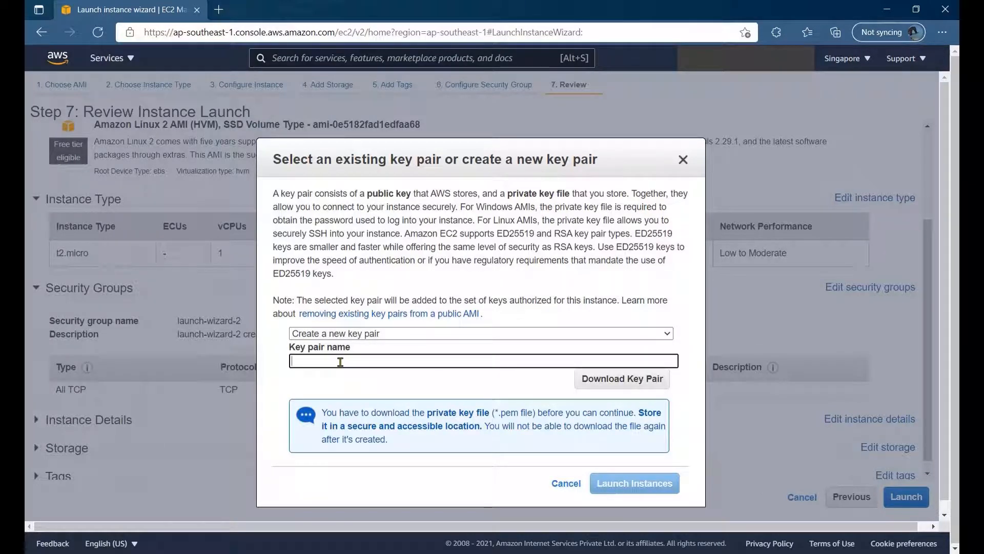
type("EC2DemoKey")
left_click(627, 378)
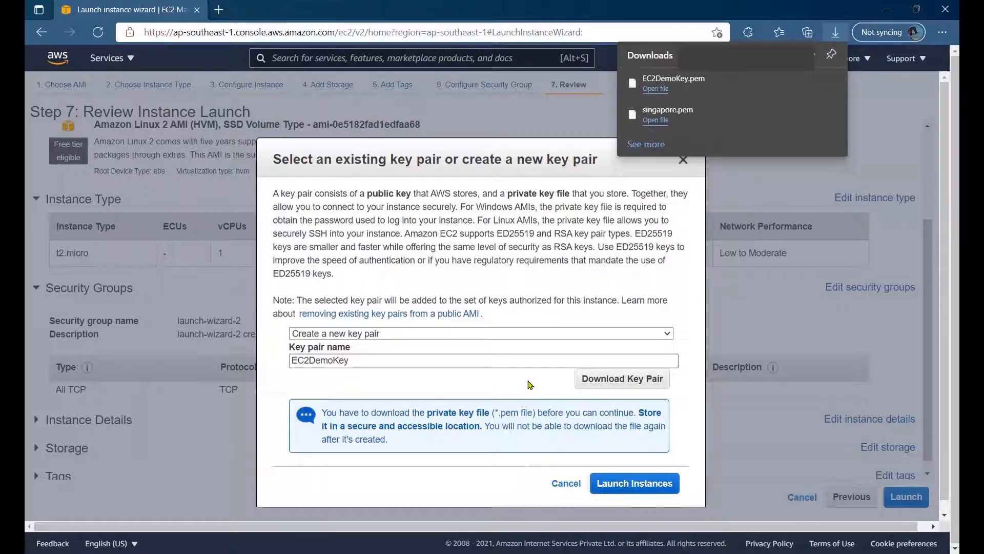
left_click(623, 484)
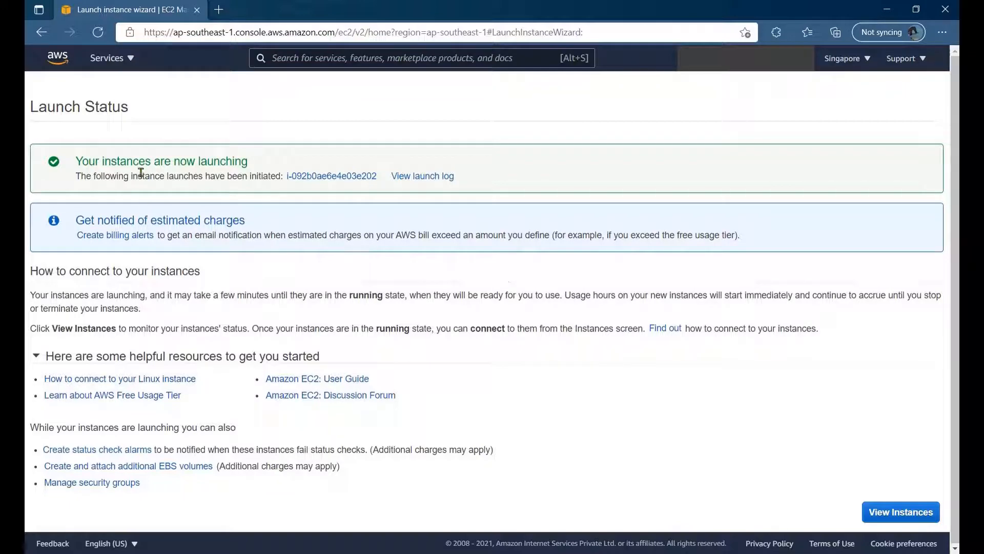
- Open the instances list and filter it by instance state running
left_click(899, 511)
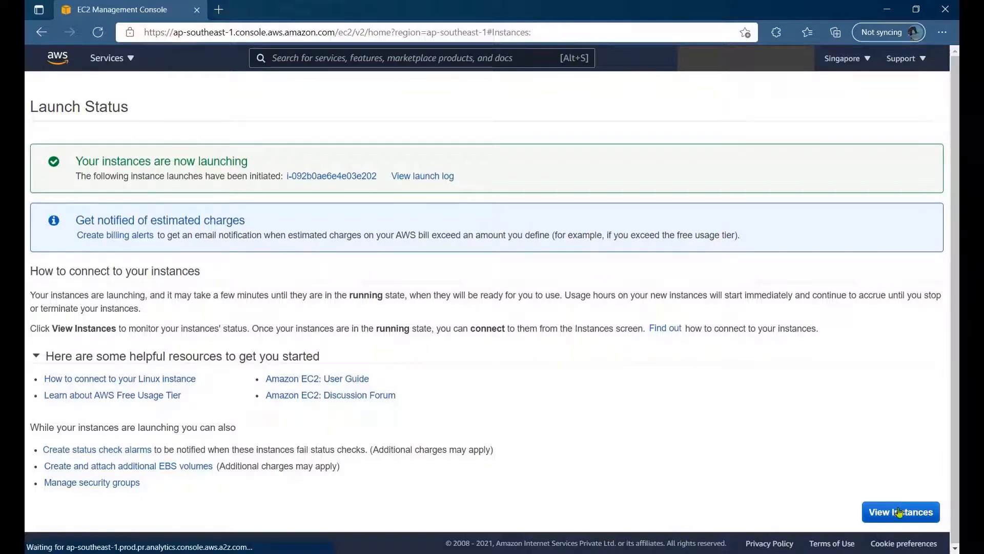
left_click(267, 109)
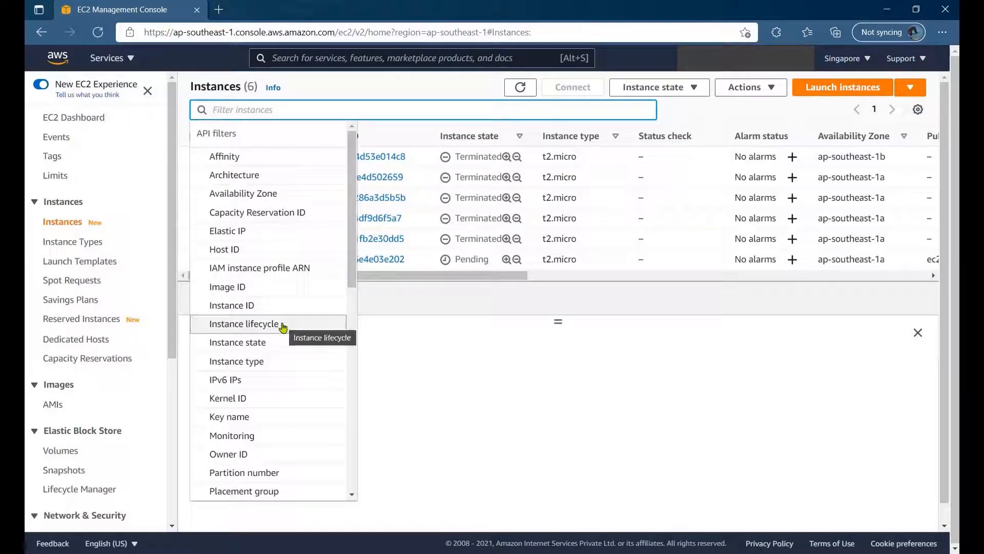
left_click(274, 343)
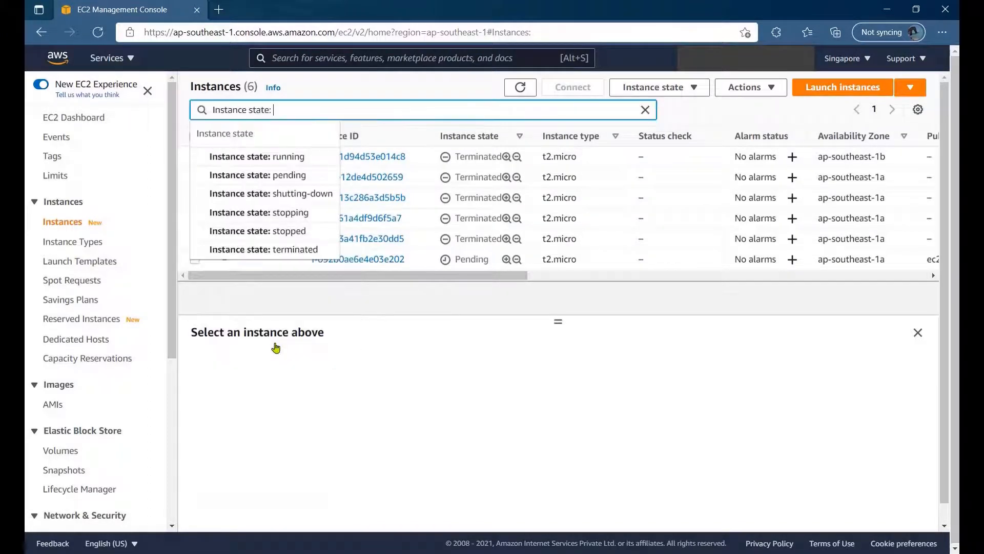
left_click(281, 163)
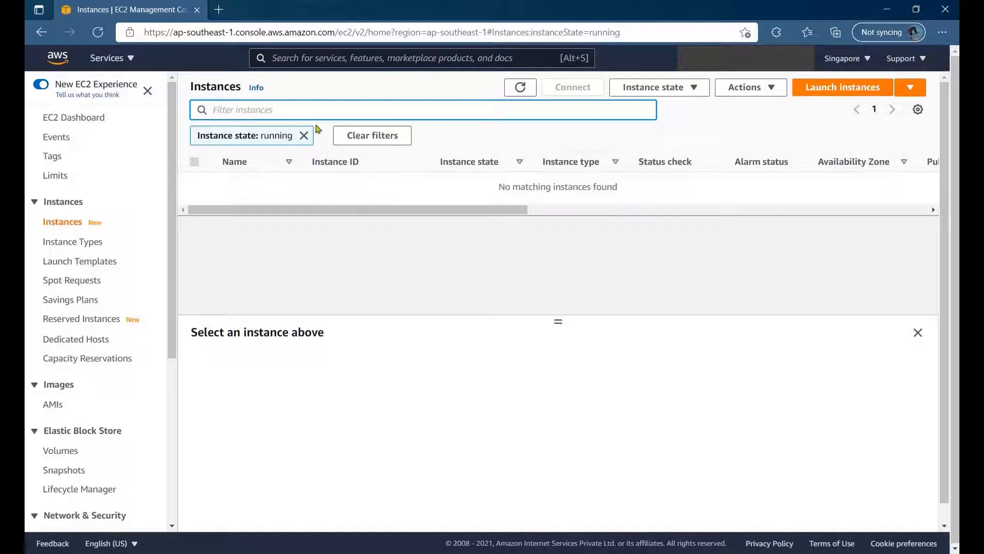
- Replace the running filter on the instances list with an instance state filter of pending
left_click(244, 136)
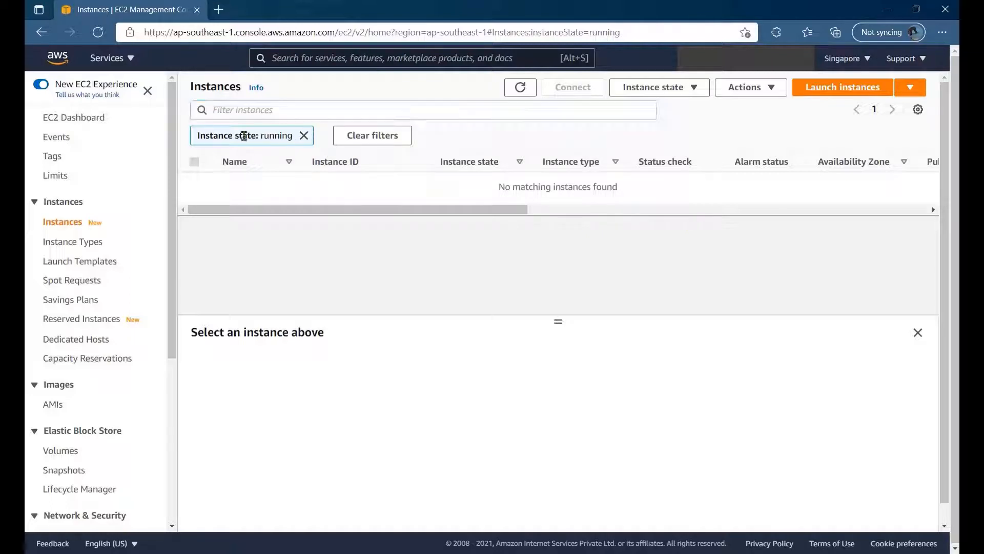
left_click(304, 135)
left_click(276, 115)
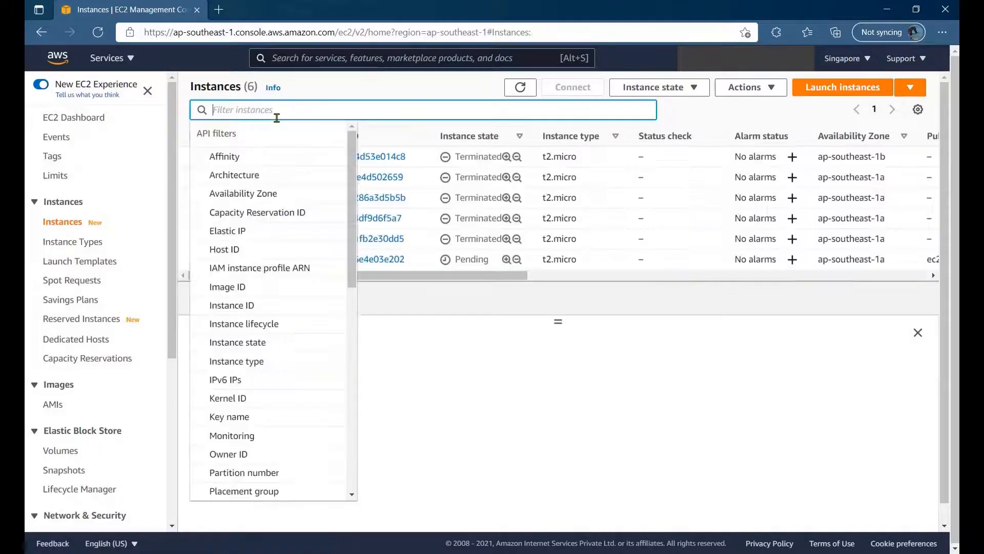
left_click(292, 343)
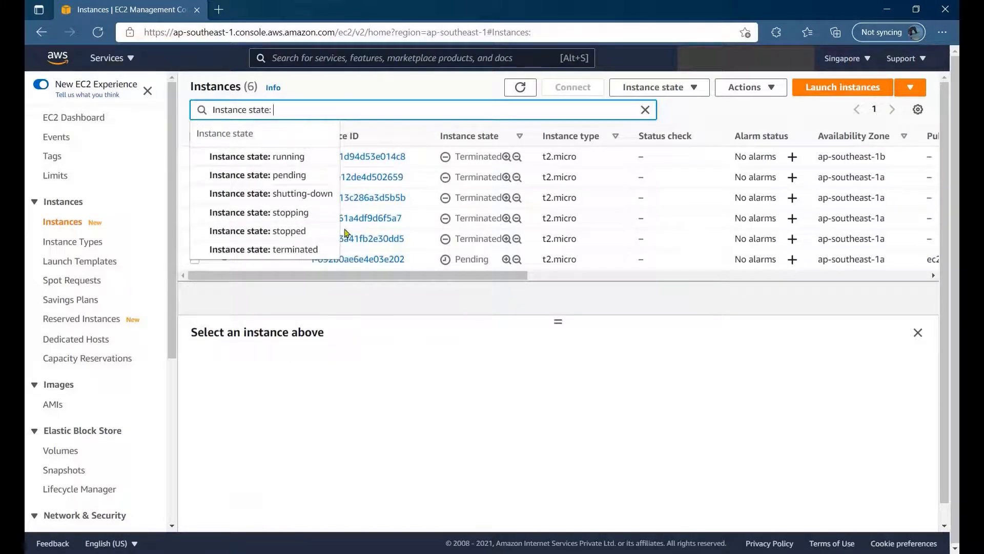
left_click(308, 175)
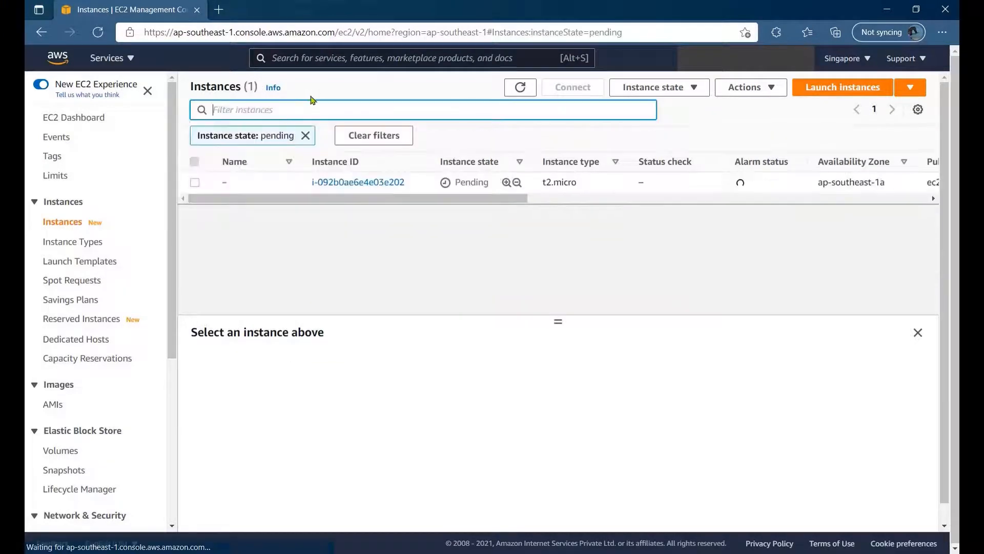
- Add an instance state running filter alongside the pending one in the instances list
left_click(309, 109)
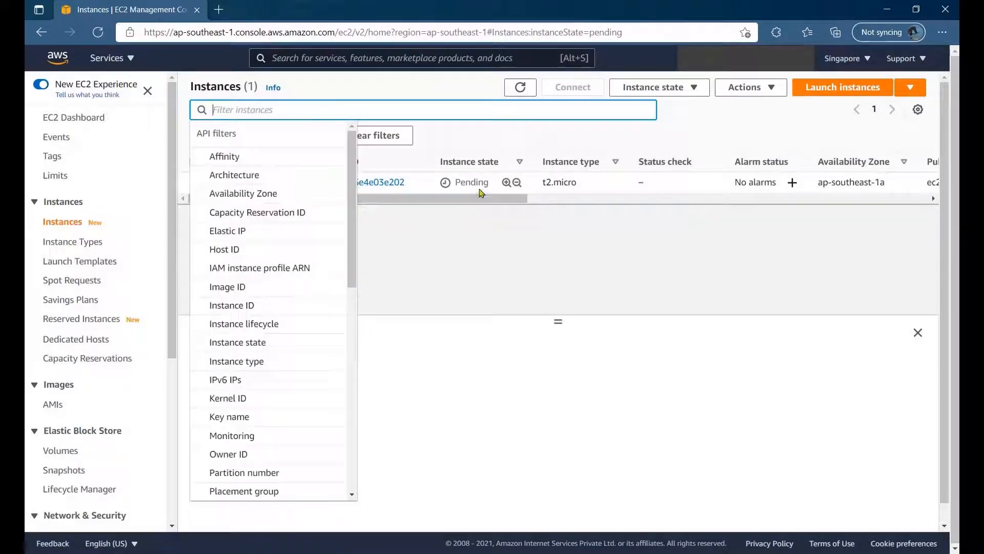
left_click(471, 215)
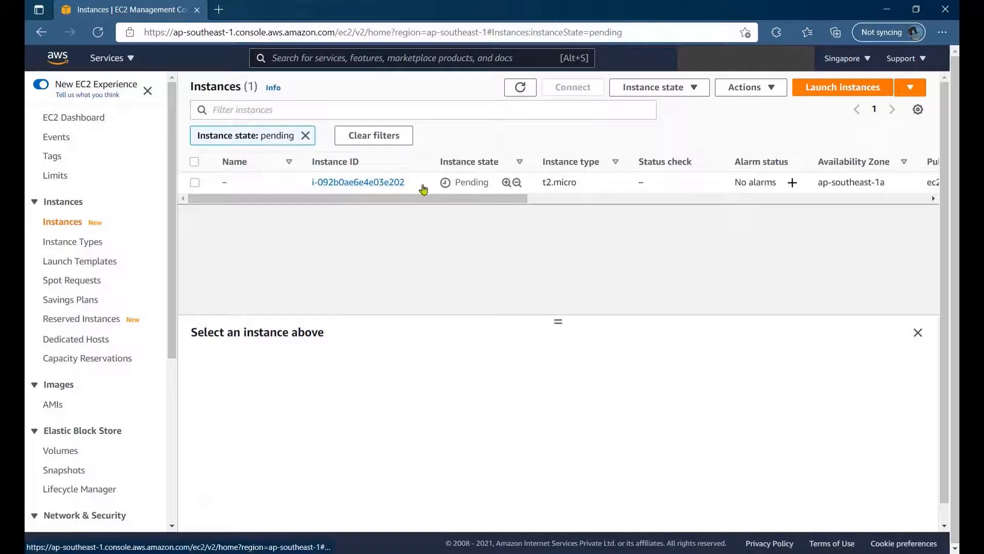
left_click(305, 111)
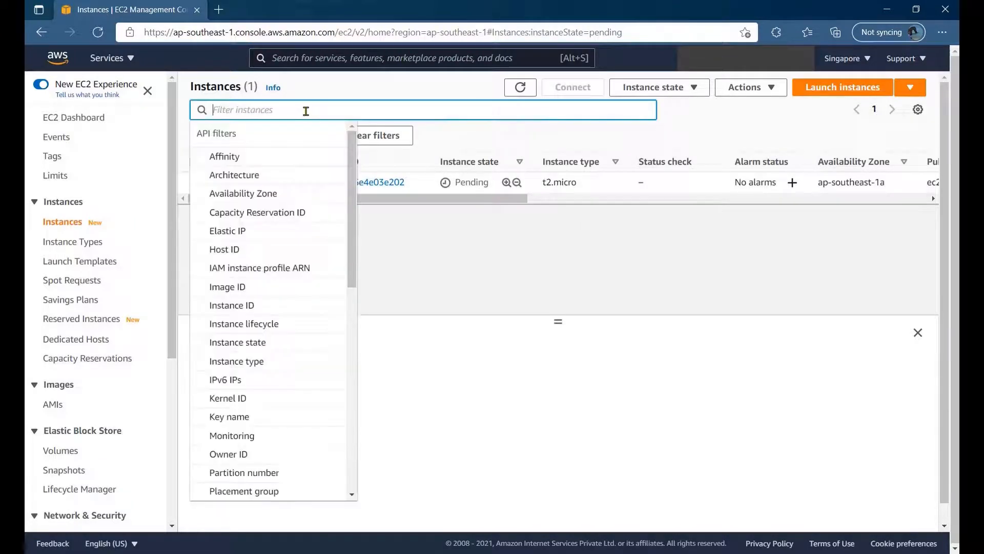
left_click(299, 343)
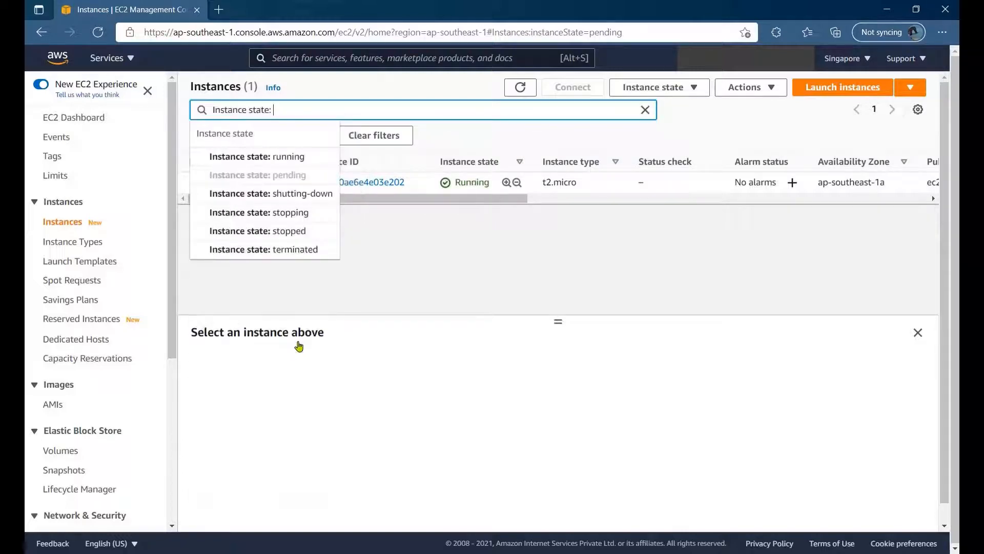
left_click(303, 157)
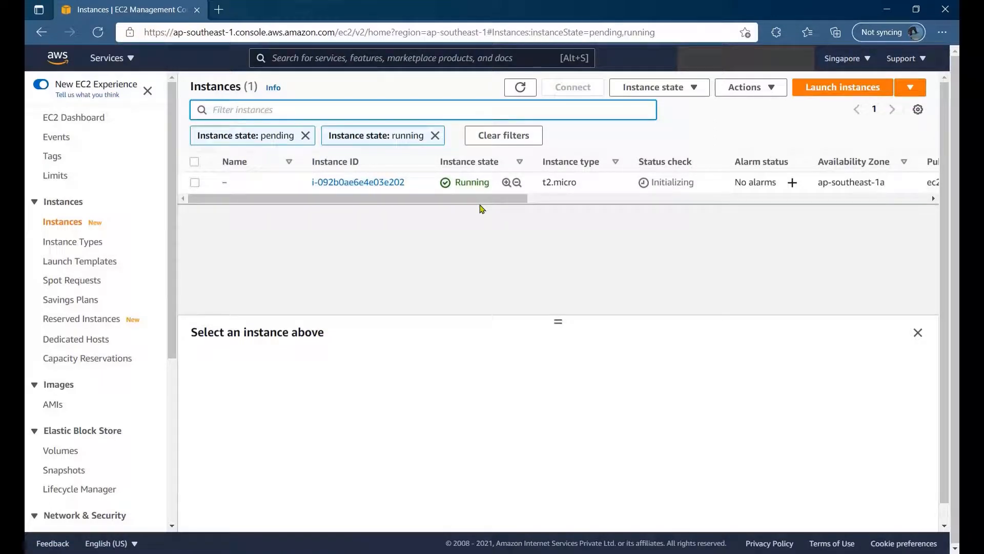
- Name the new t2.micro instance BaseInstance and enlarge its details pane
left_click(235, 183)
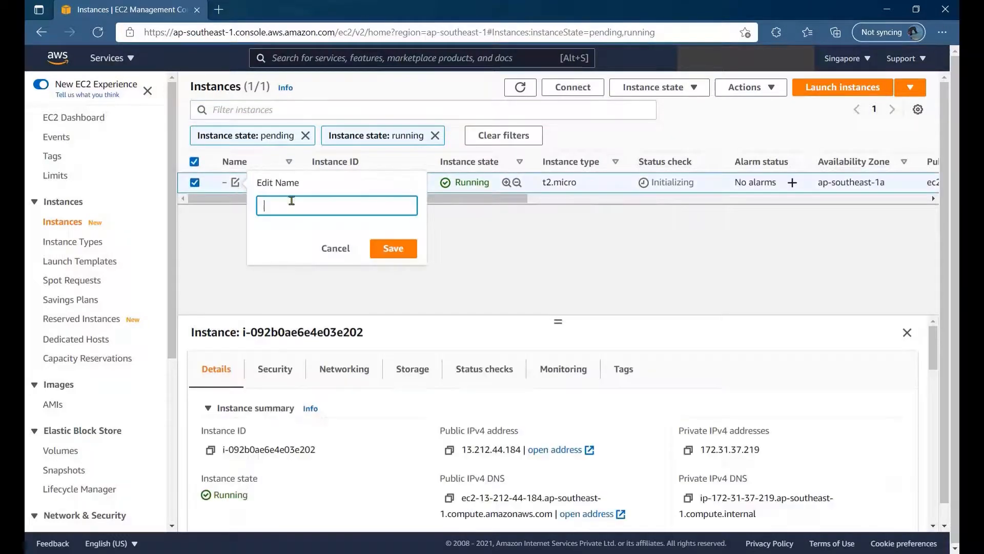
type("BaseInstance")
left_click(392, 248)
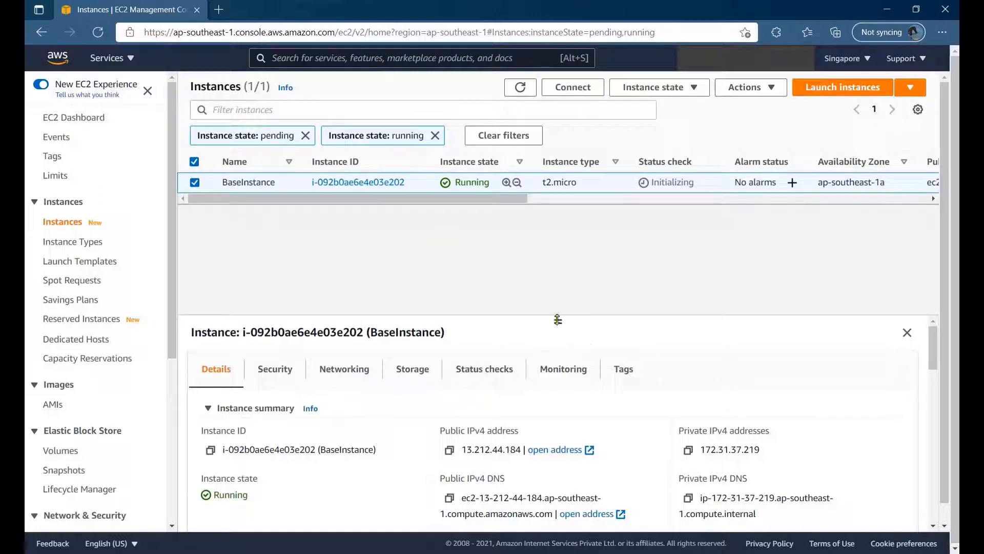
left_click_drag(558, 318, 557, 240)
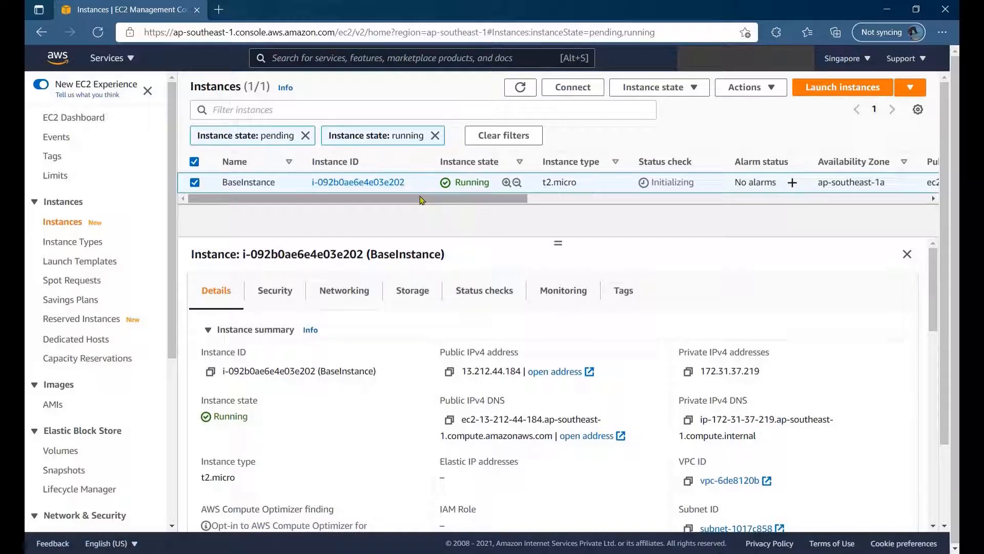
- Switch to the Excel checklist and mark "1. Create a VM" as complete by filling cell B2 with green
key("alt+Tab")
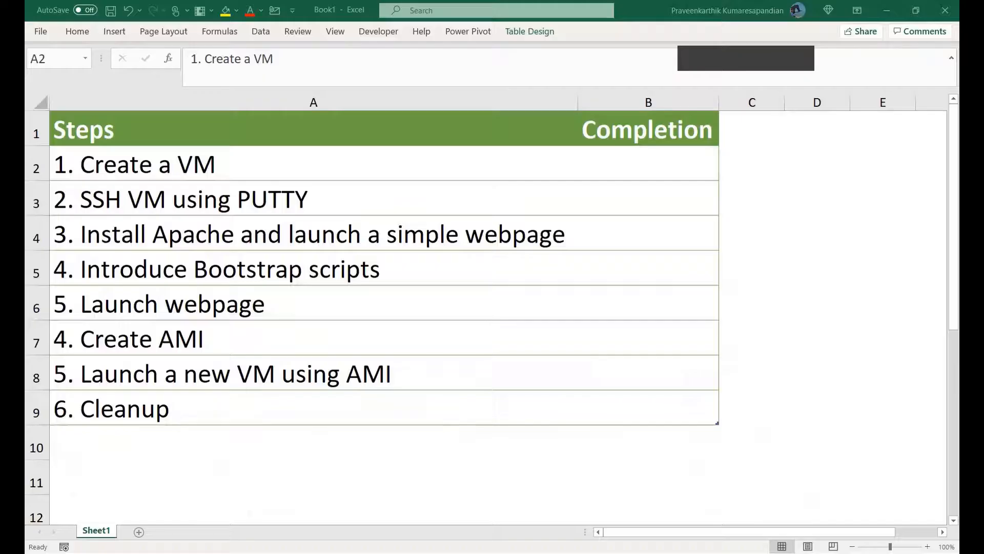
left_click(600, 169)
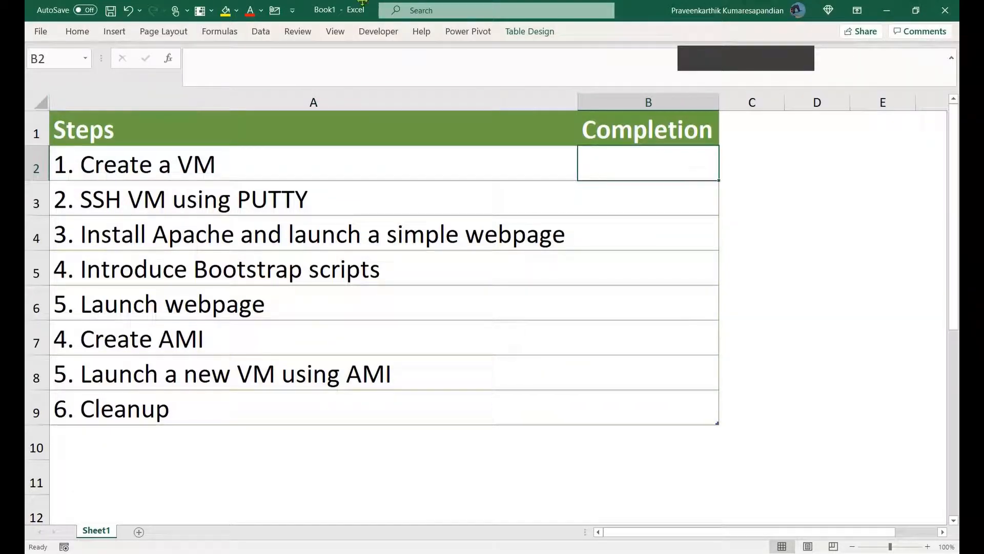
left_click(235, 12)
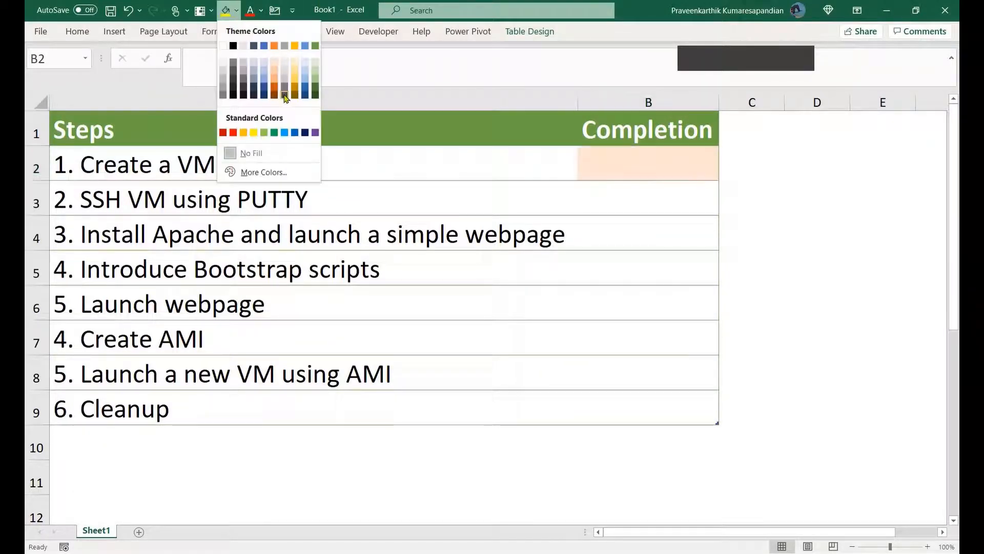
left_click(275, 132)
left_click(614, 188)
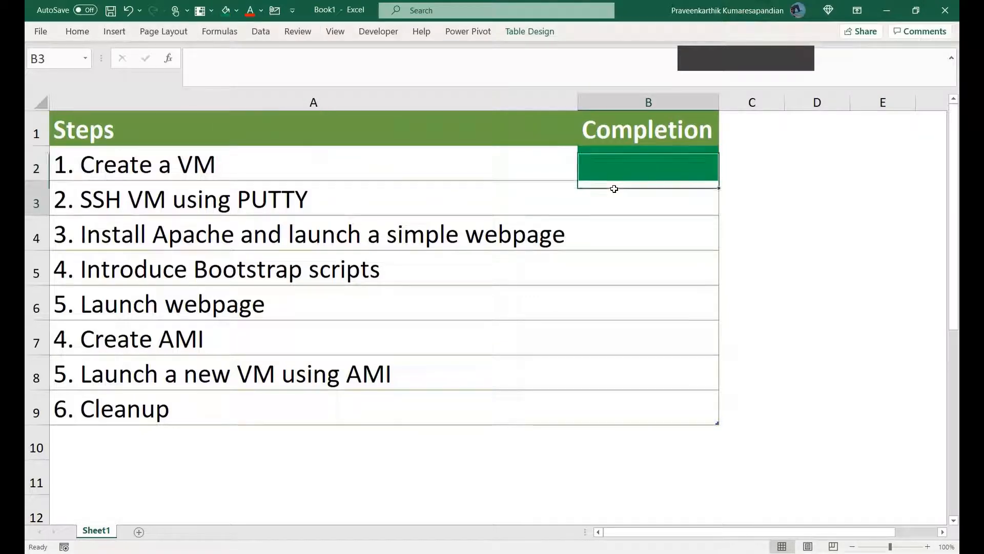
- Switch to File Explorer, copy EC2DemoKey.pem from the Downloads folder and open the Documents folder
key("alt+Tab")
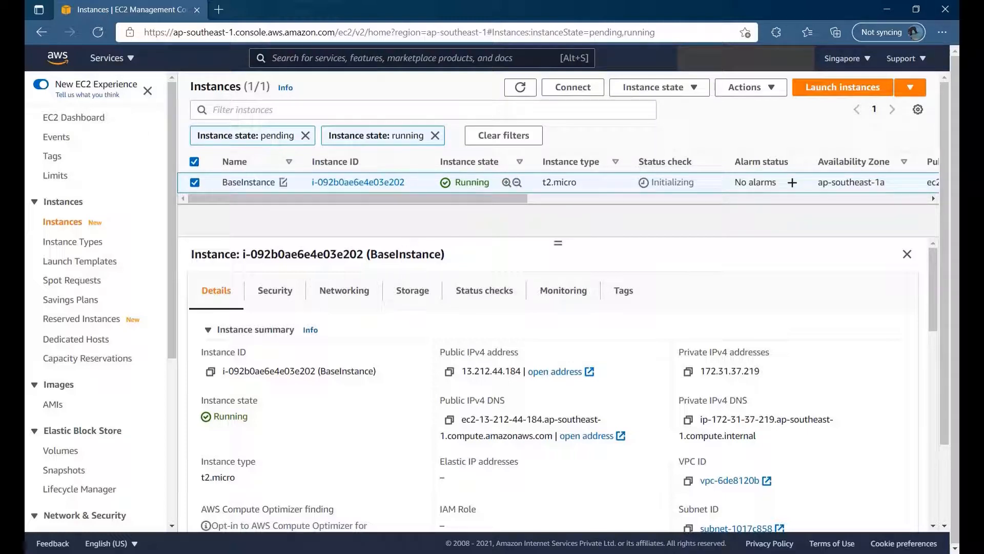
mouse_move(12, 119)
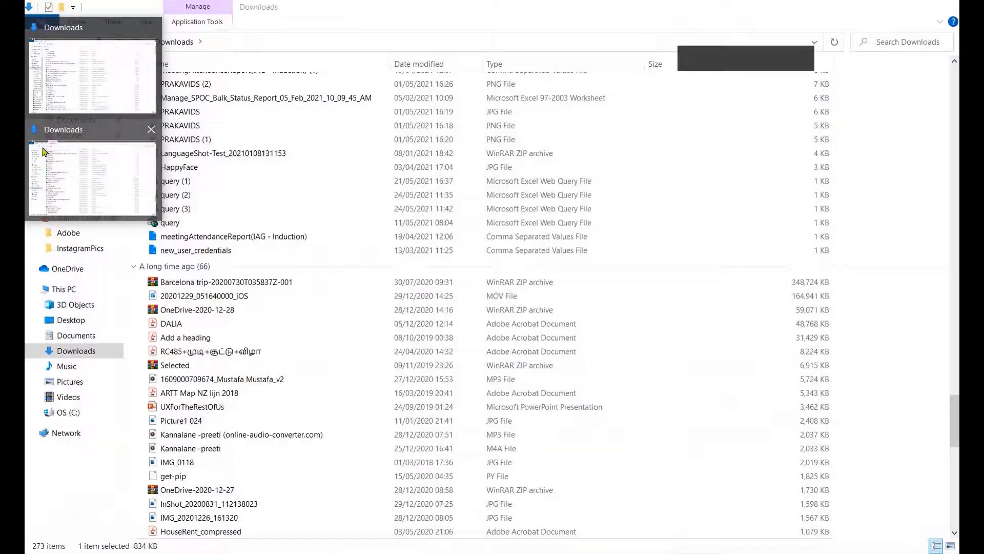
left_click(44, 152)
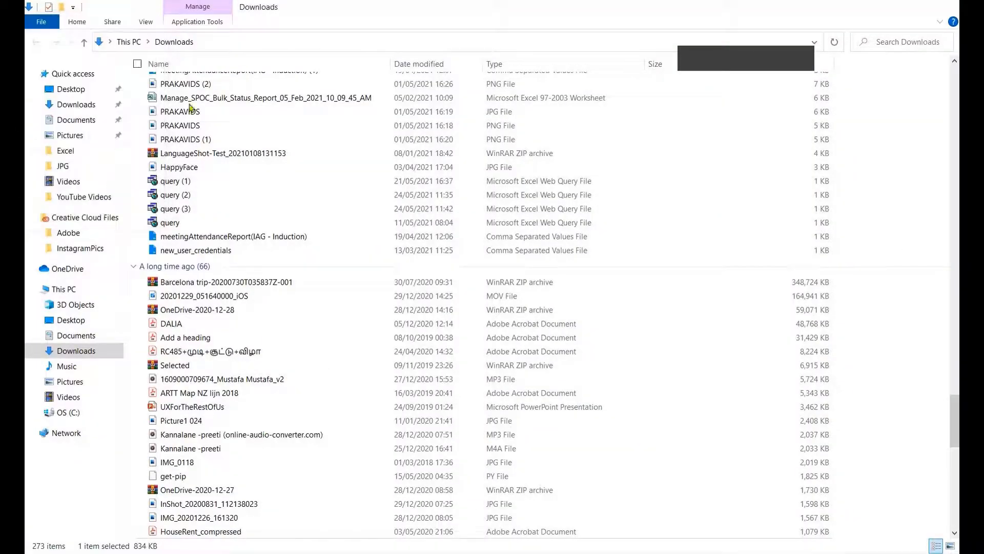
left_click(957, 411)
left_click_drag(957, 416, 957, 88)
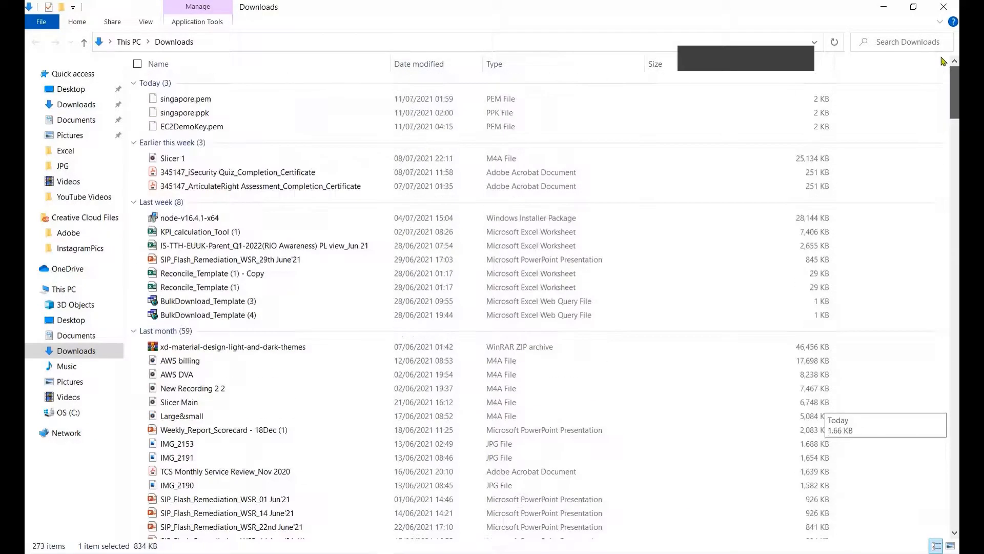
left_click(214, 127)
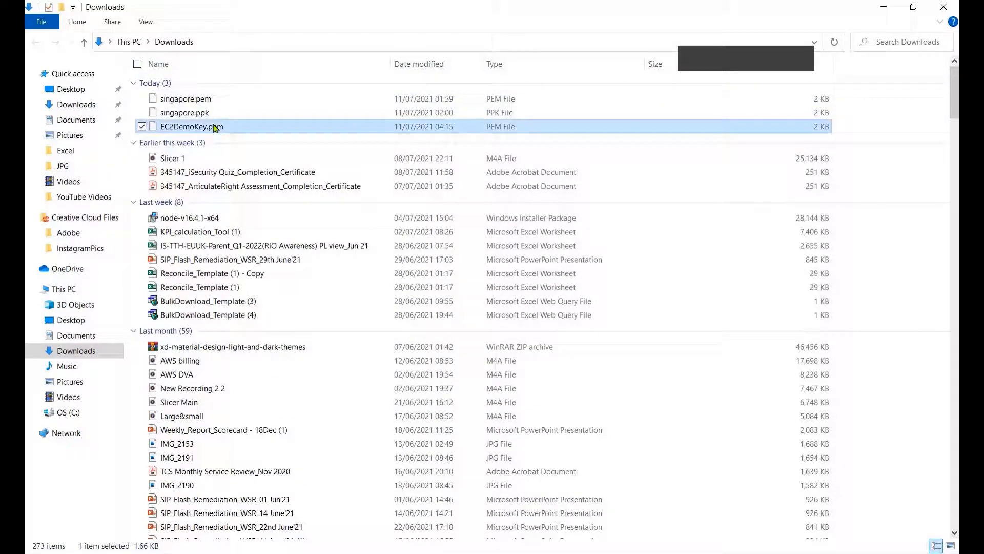
left_click(64, 121)
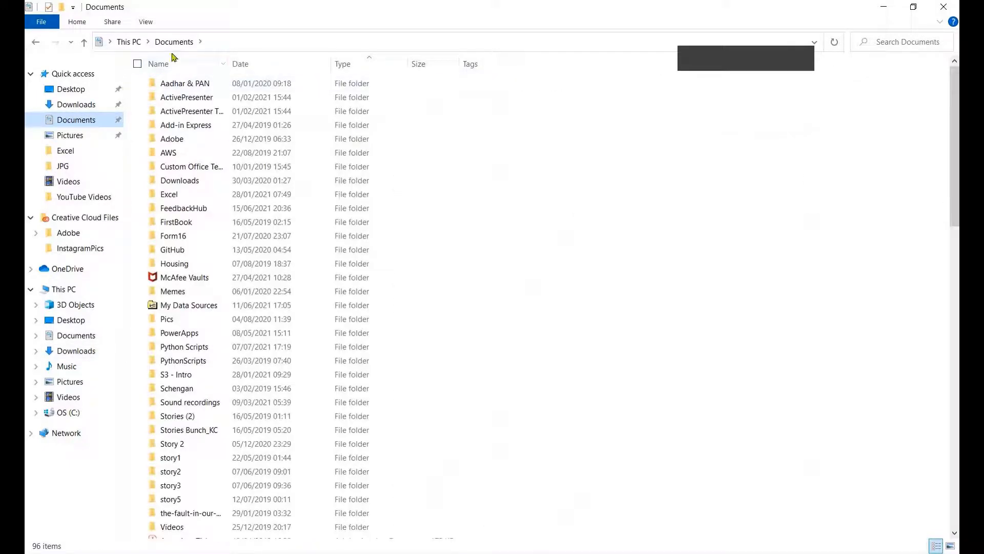
left_click(147, 23)
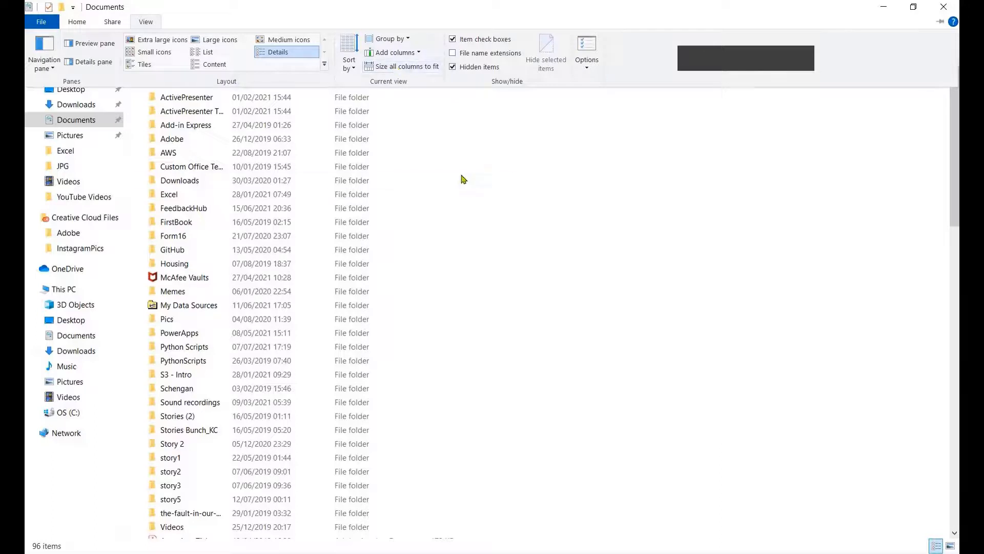
left_click(462, 179)
right_click(462, 179)
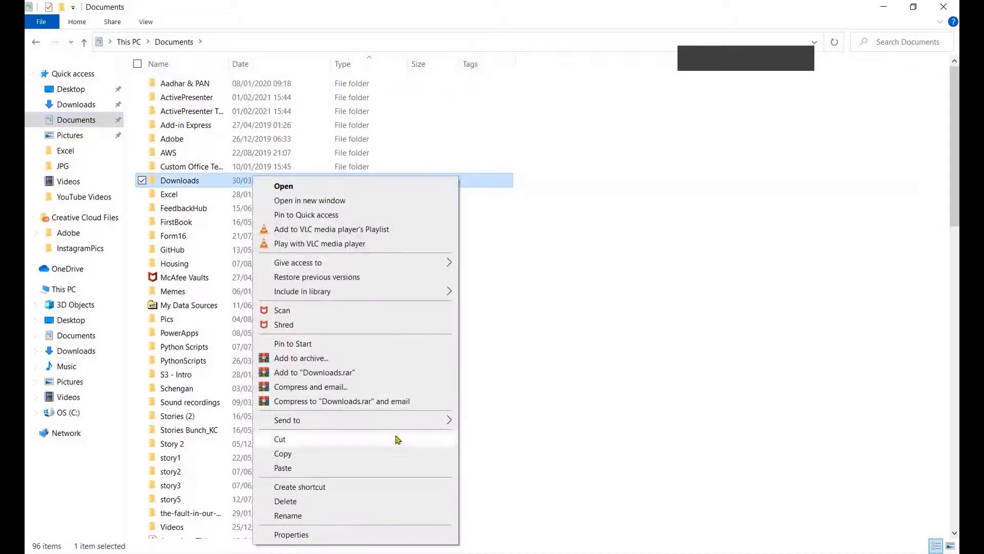
mouse_move(344, 422)
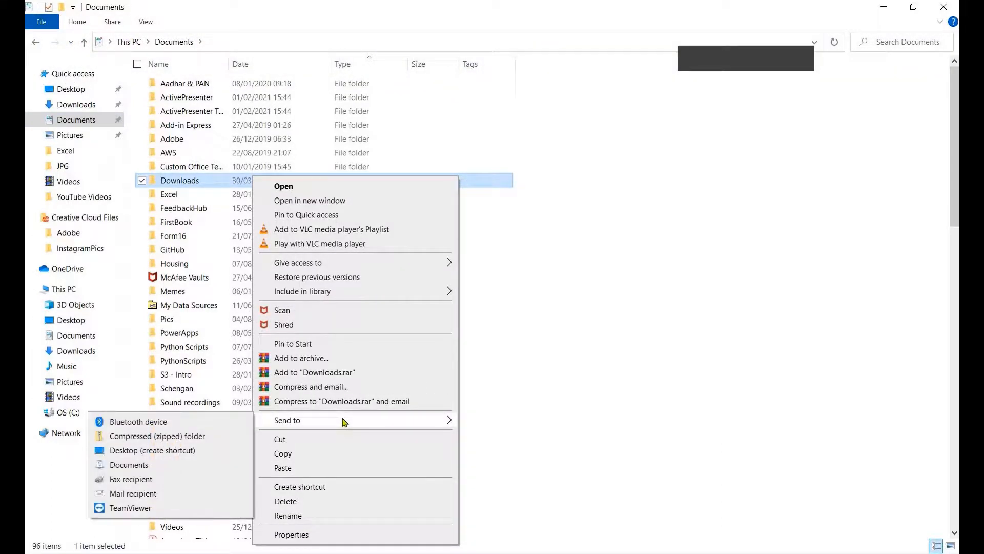
left_click(550, 305)
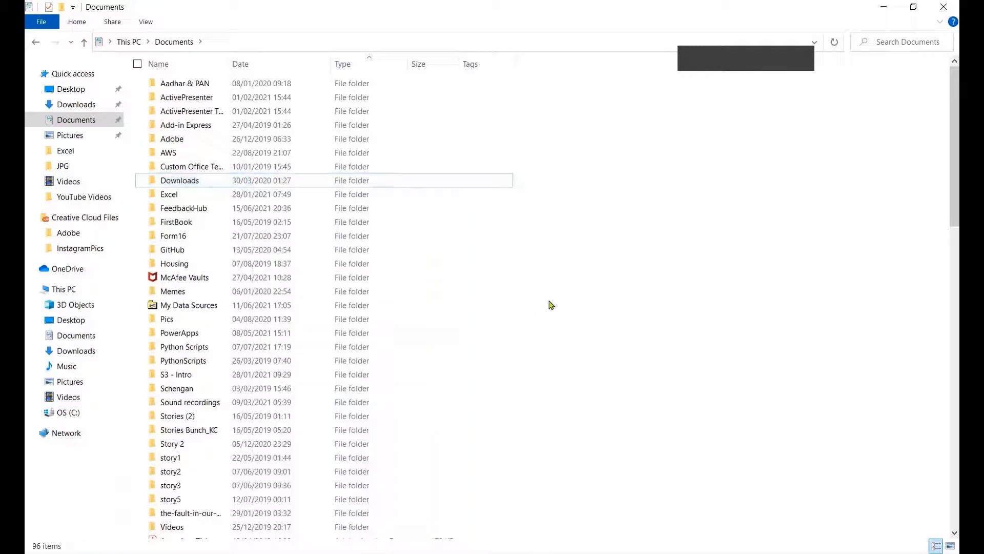
- Create a folder named EC2_Key in Documents and paste the EC2DemoKey.pem file into it
right_click(550, 304)
mouse_move(460, 458)
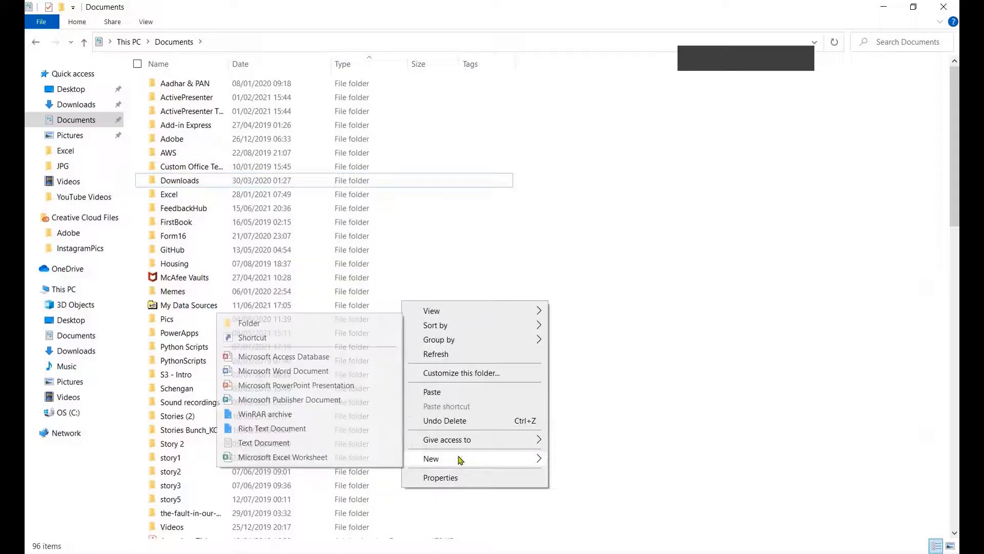
left_click(281, 323)
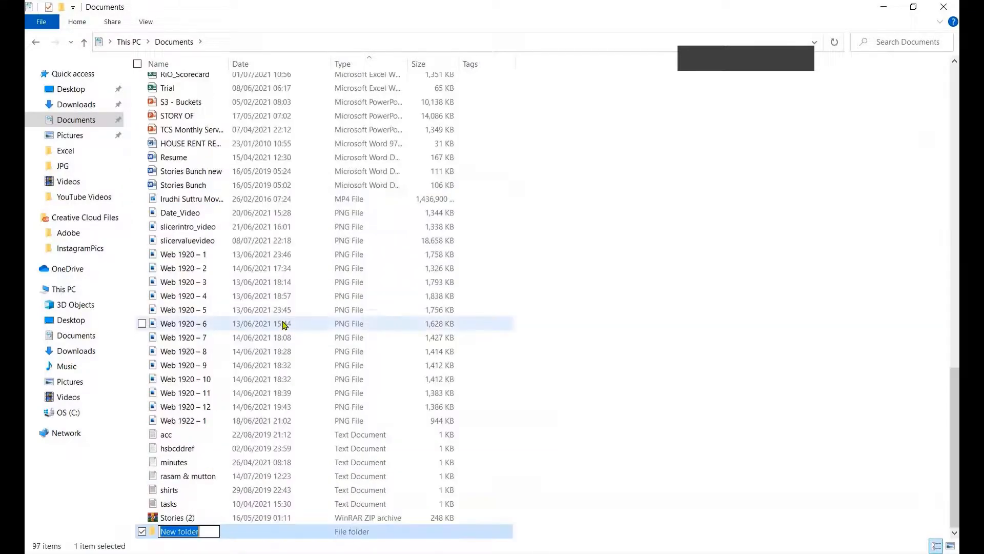
type("EC")
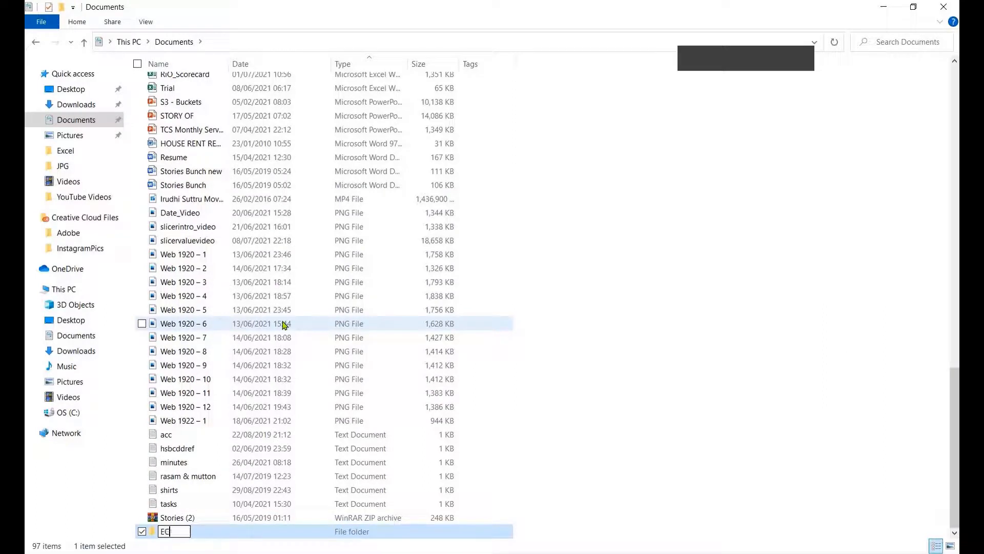
type("2_Key")
key("Return")
key("Return")
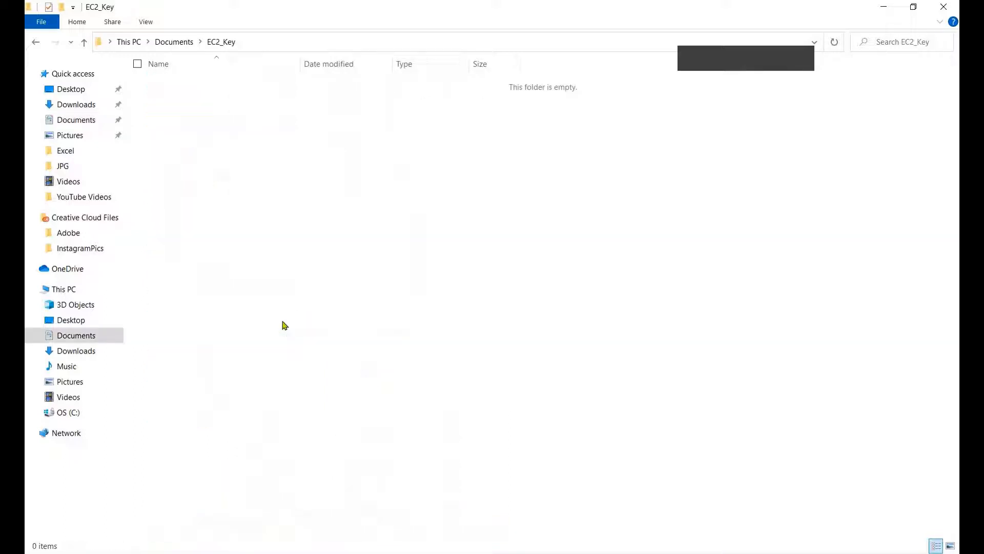
key("ctrl+v")
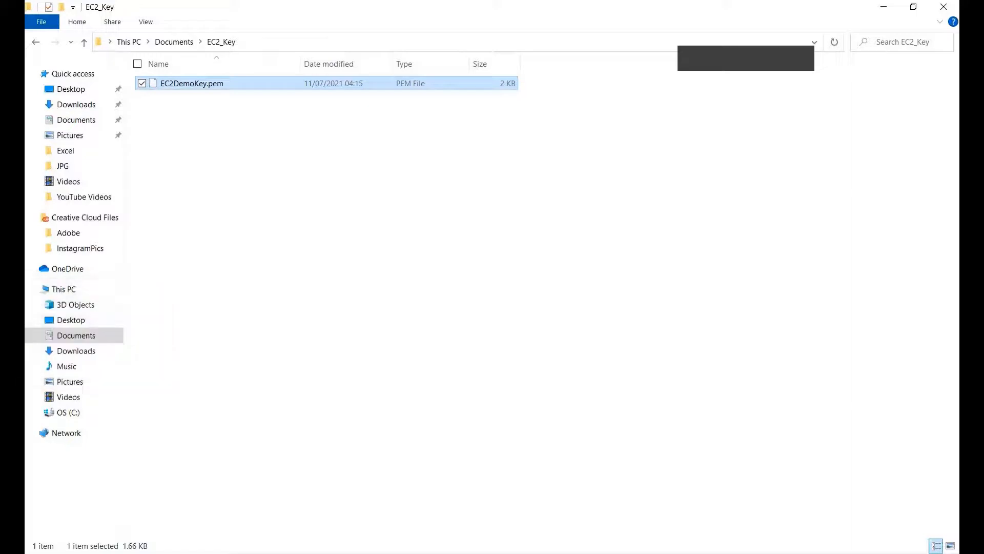
- Open PuTTYgen and load EC2DemoKey.pem from the EC2_Key folder in Documents with all file types shown
left_click(13, 38)
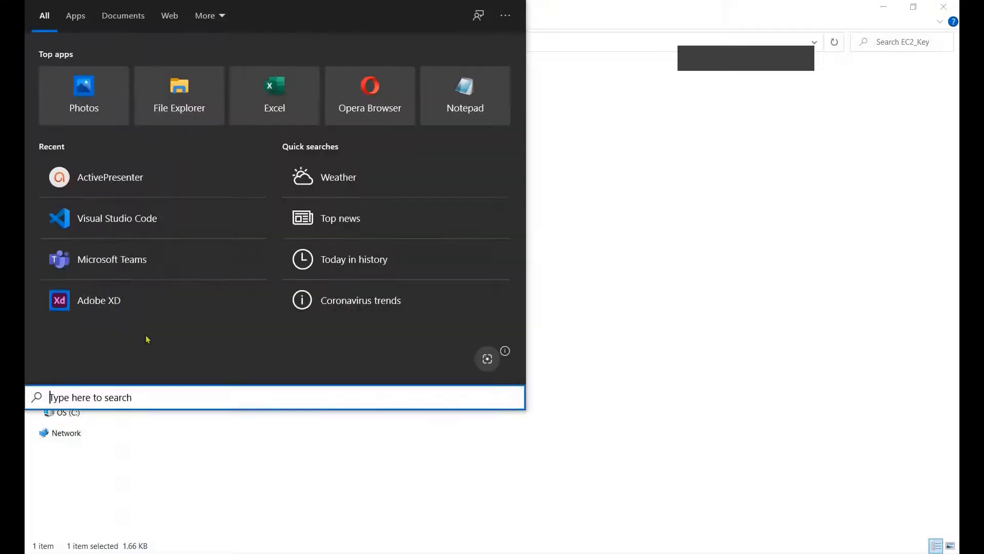
type("putty")
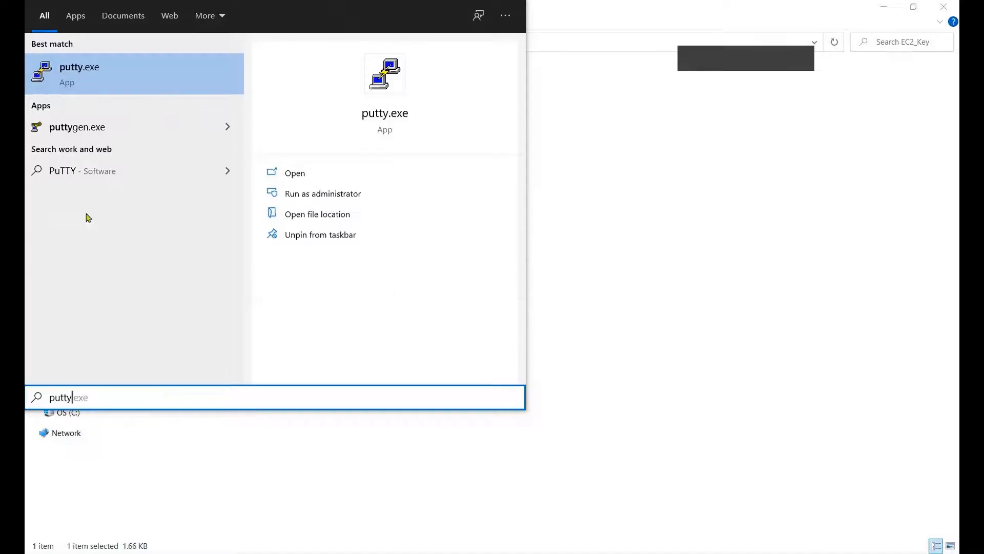
left_click(123, 128)
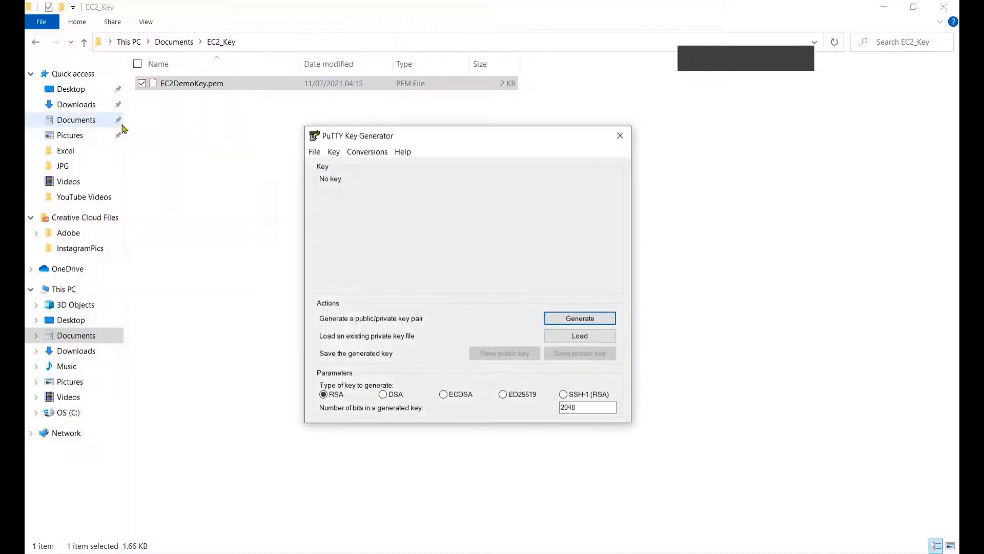
left_click(578, 336)
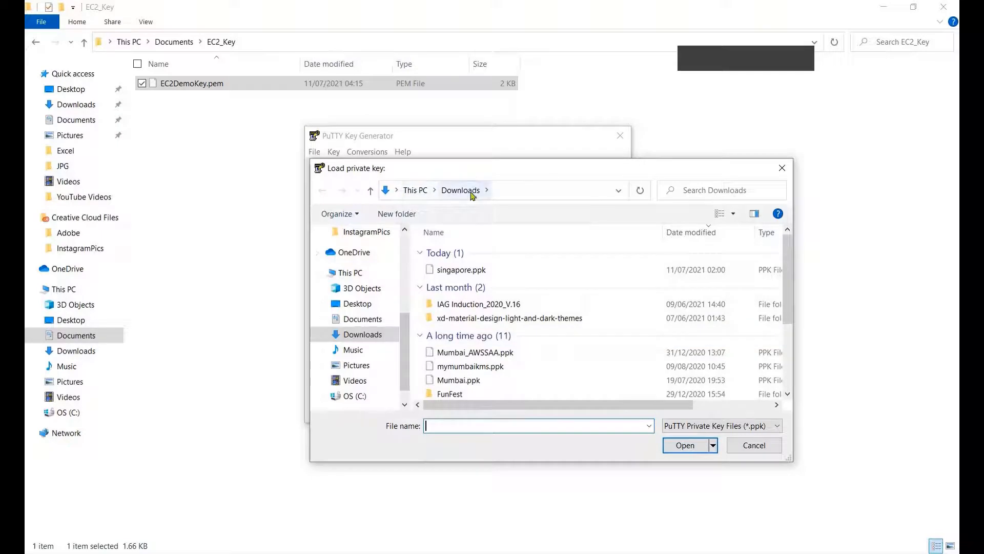
left_click(362, 319)
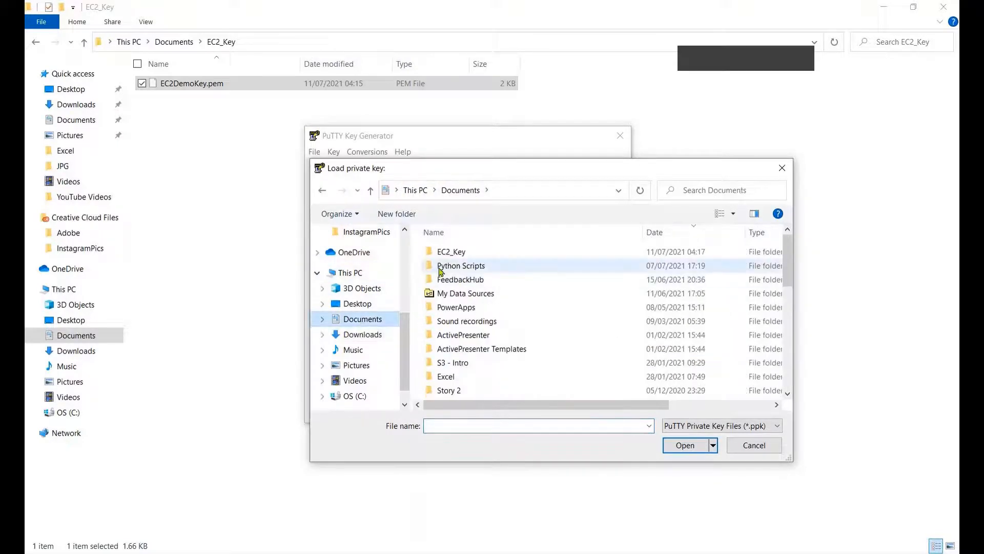
double_click(450, 253)
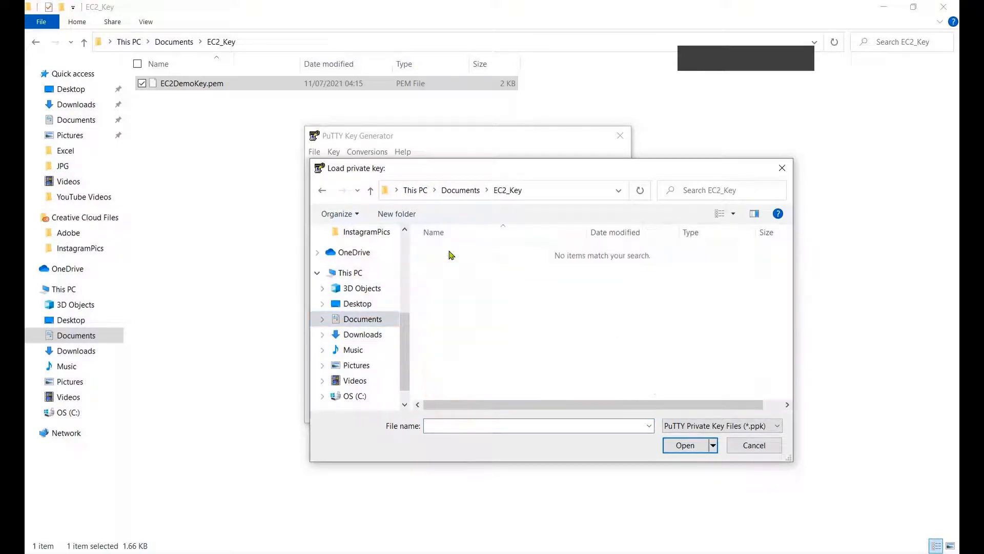
left_click(682, 430)
left_click(681, 449)
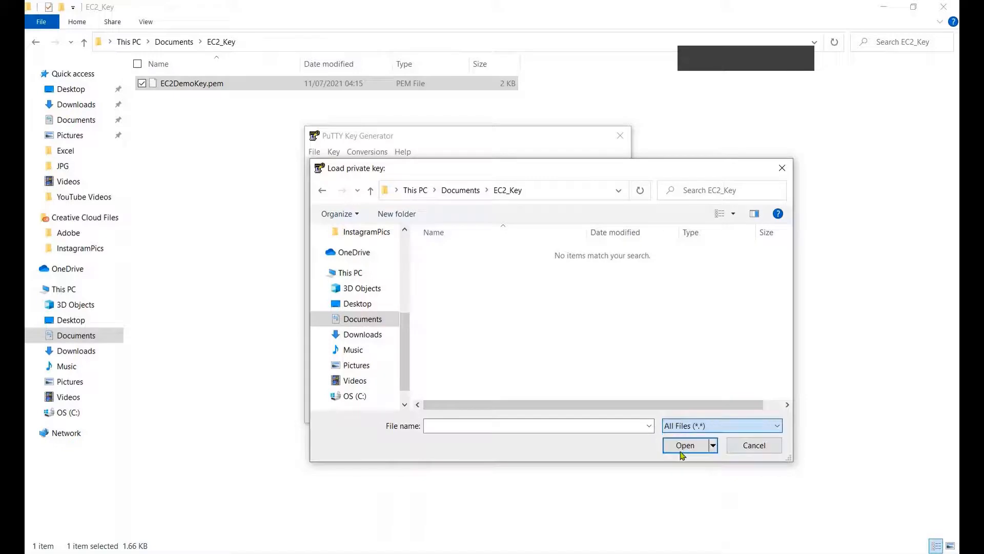
double_click(481, 252)
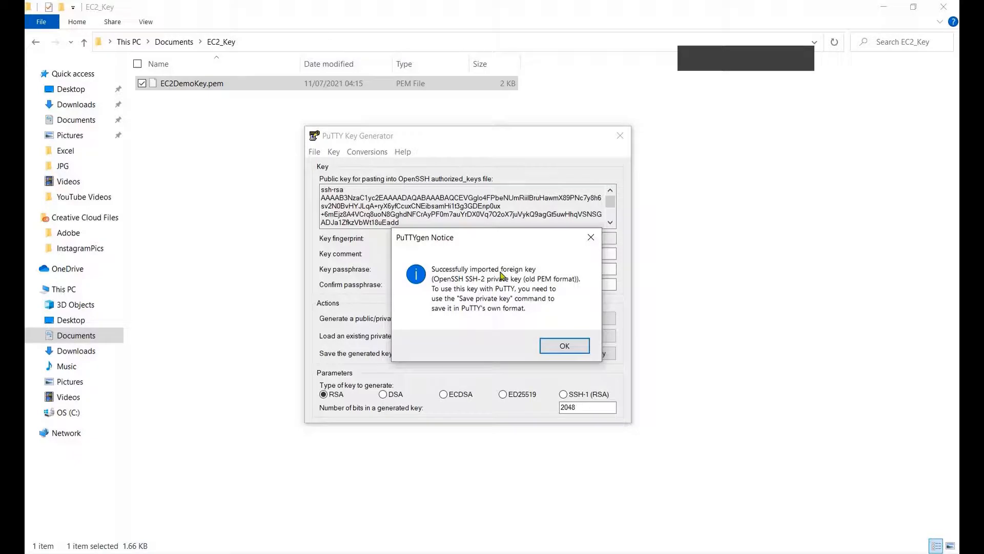
left_click(572, 349)
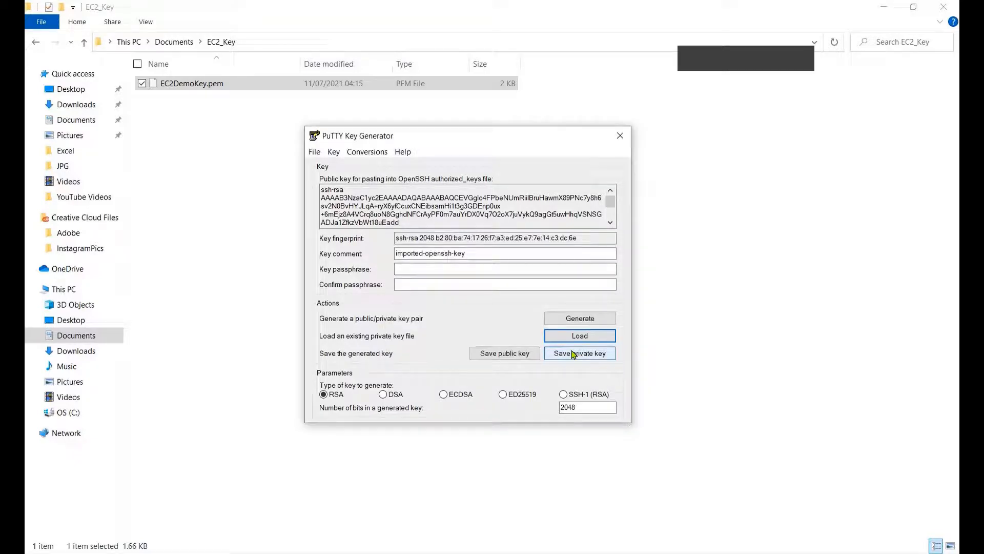
- Save the private key without a passphrase as EC2DemoKey in PuTTY's .ppk format in the EC2_Key folder
left_click(589, 356)
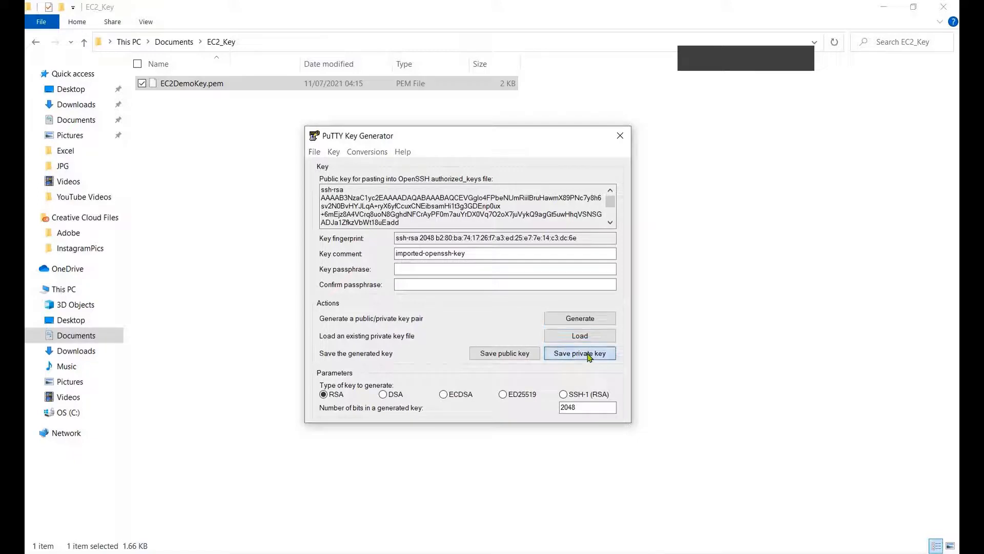
left_click(496, 332)
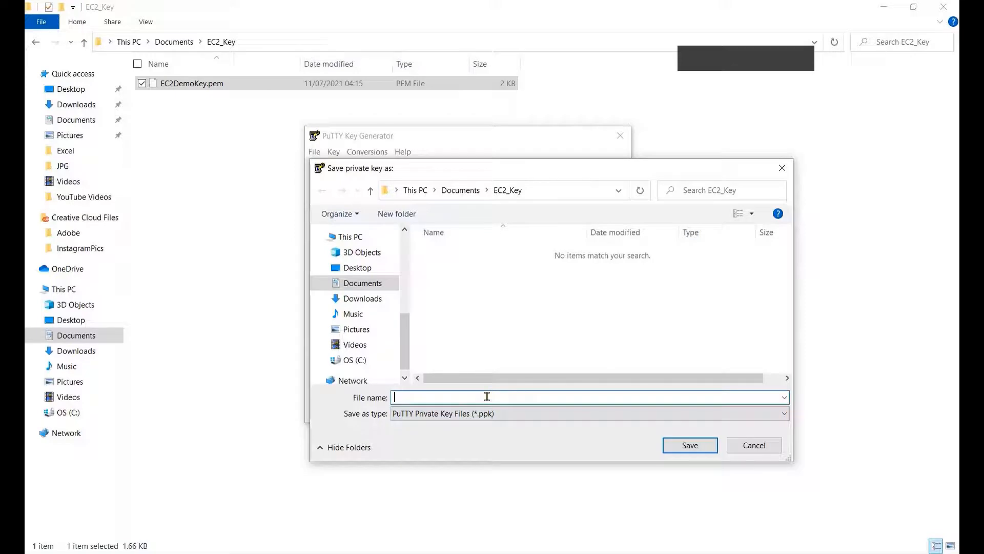
type("EC2")
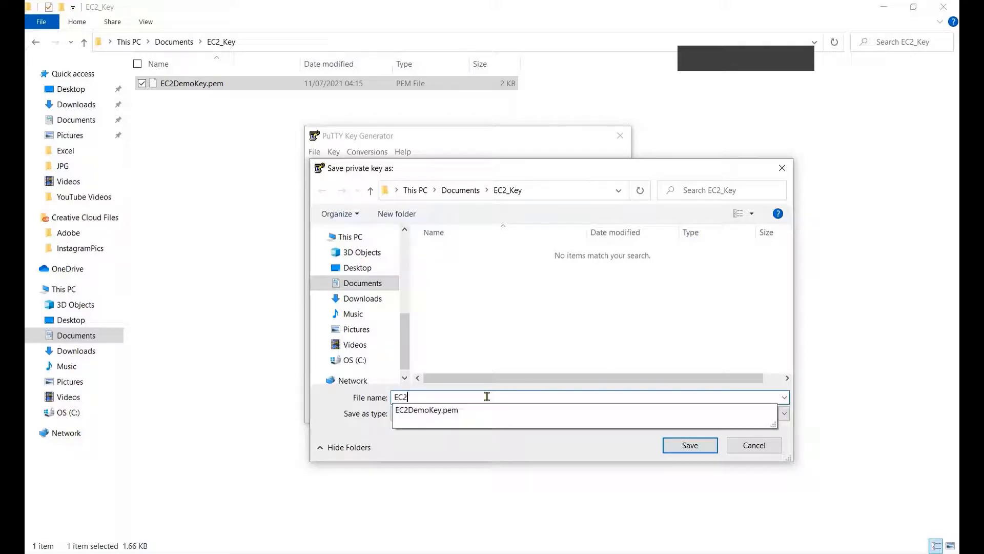
key("Down")
key("BackSpace")
key("BackSpace")
key("BackSpace")
key("BackSpace")
left_click(603, 449)
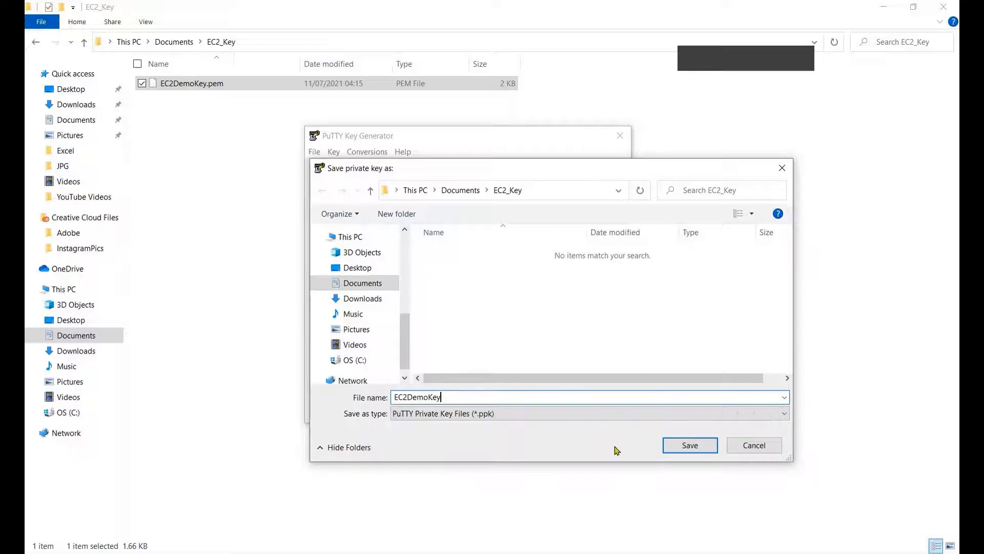
left_click(687, 444)
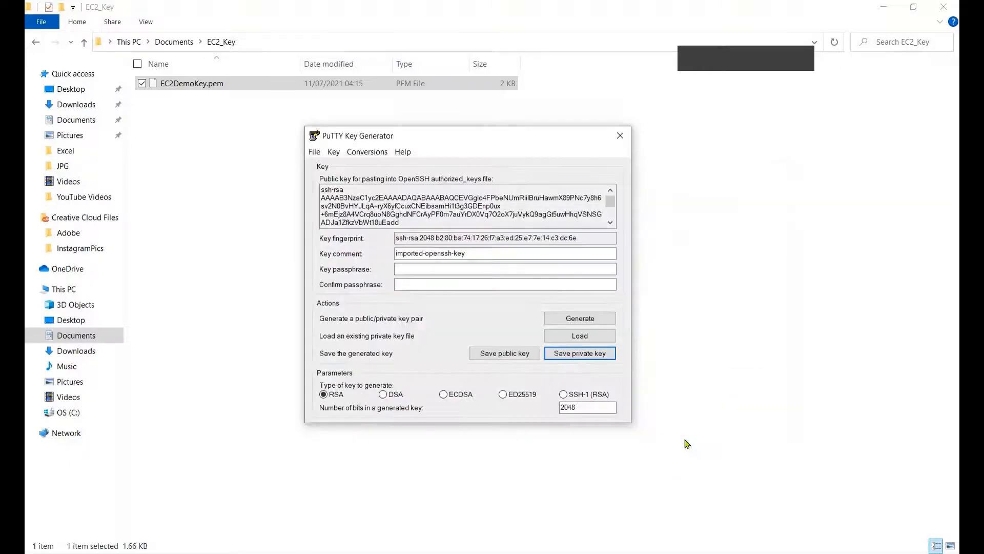
- Close PuTTYgen and select EC2DemoKey.ppk in the EC2_Key folder
left_click(620, 135)
left_click(223, 183)
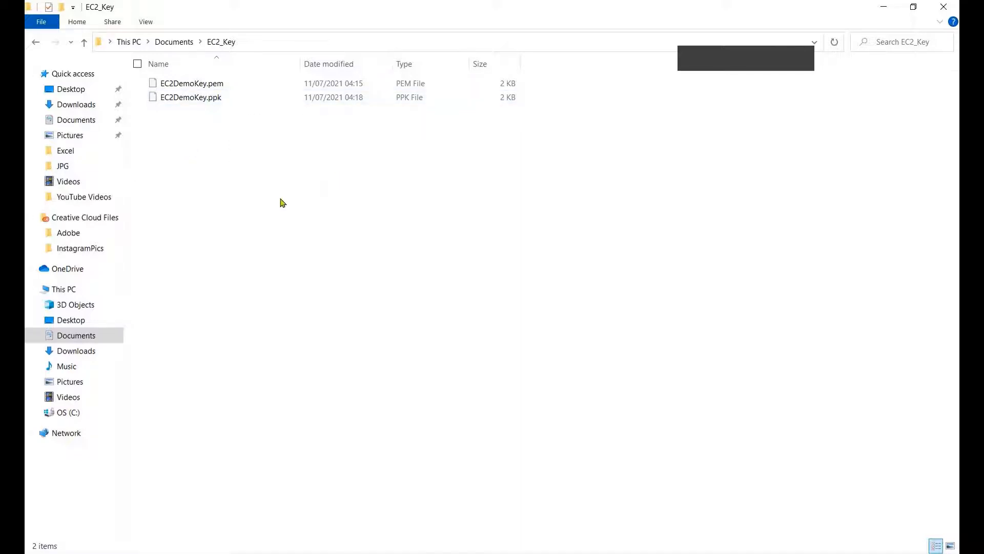
left_click(205, 98)
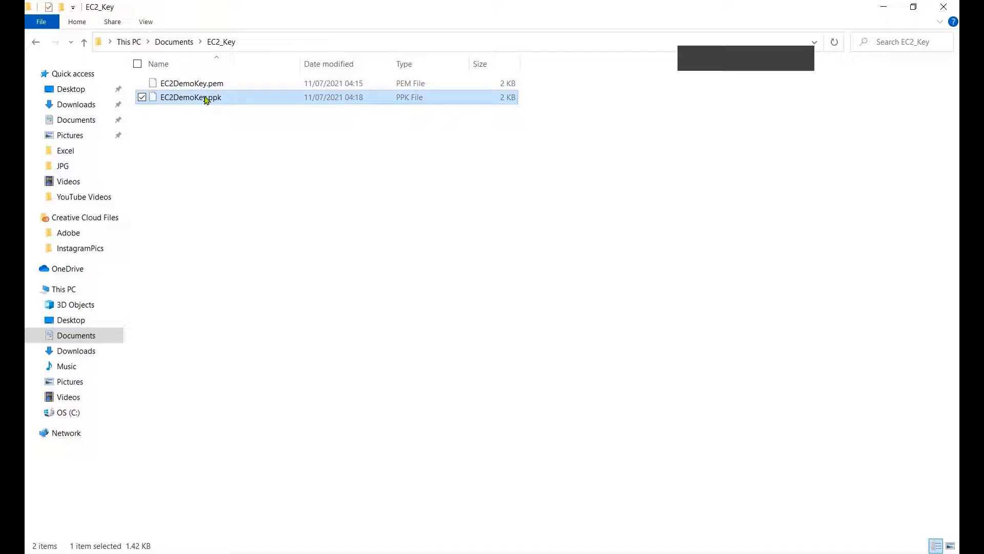
mouse_move(12, 215)
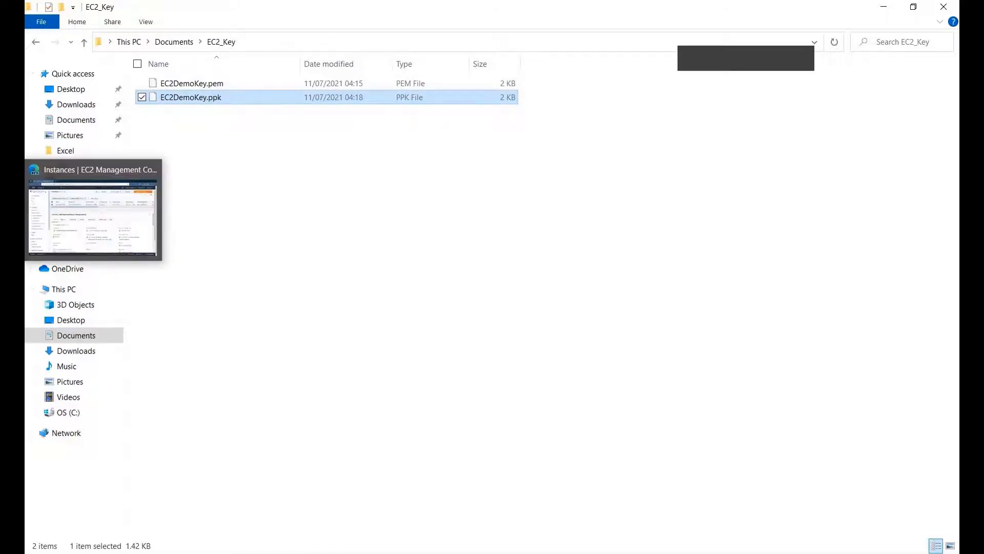
left_click(92, 215)
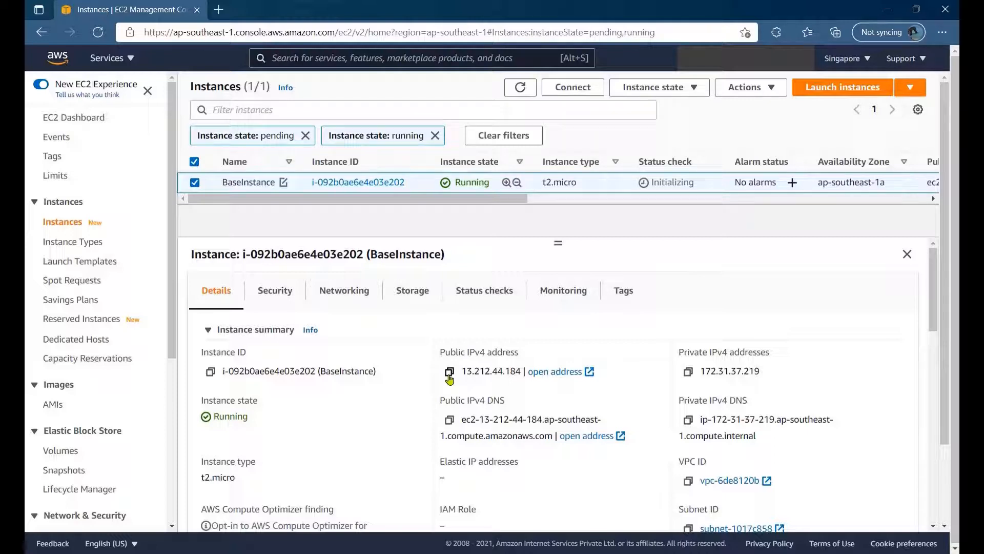
left_click(449, 373)
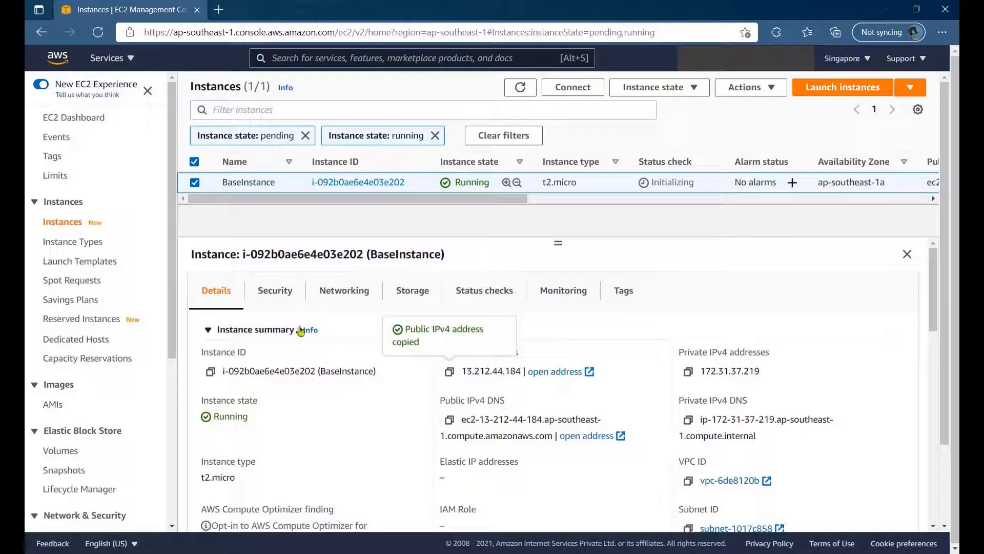
key("alt+Tab")
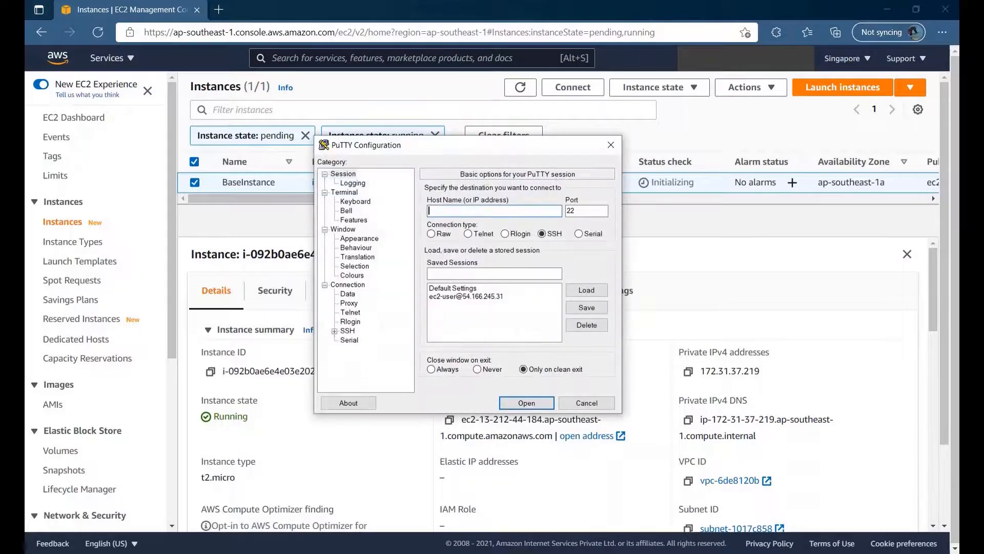
left_click(465, 211)
type("ec2-user@")
key("ctrl+v")
- Set EC2DemoKey.ppk from the EC2_Key folder in Documents as PuTTY's private key file for SSH authentication
left_click(333, 331)
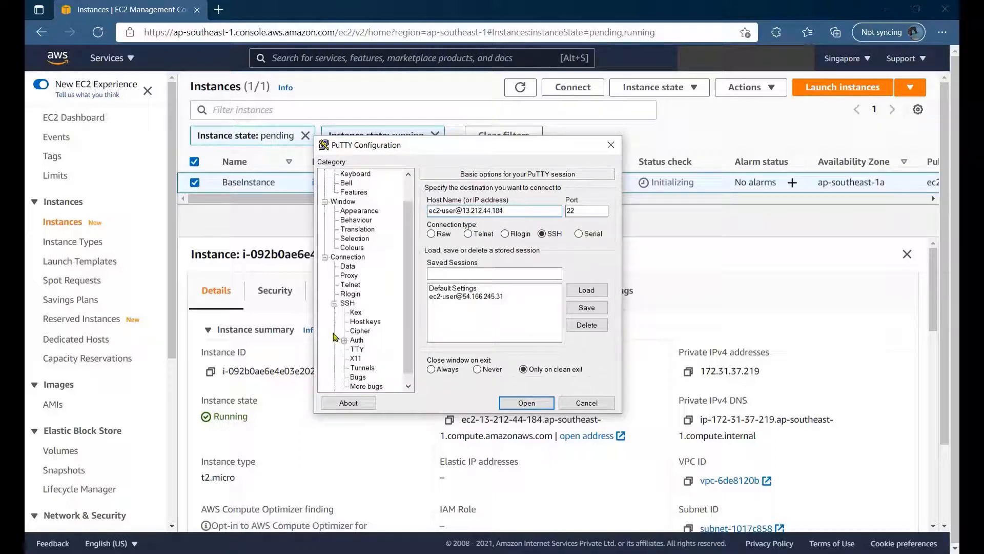
left_click(343, 341)
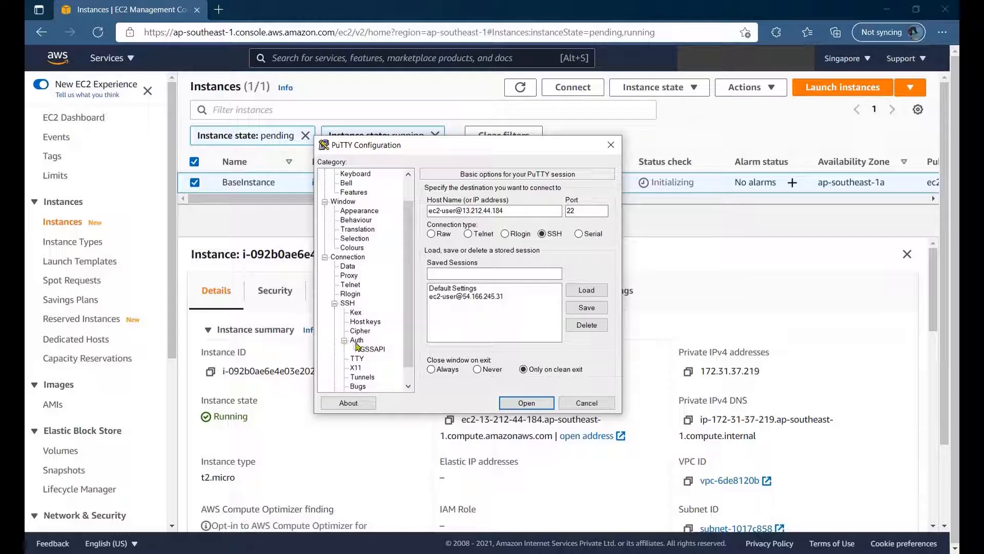
left_click(356, 340)
left_click(584, 317)
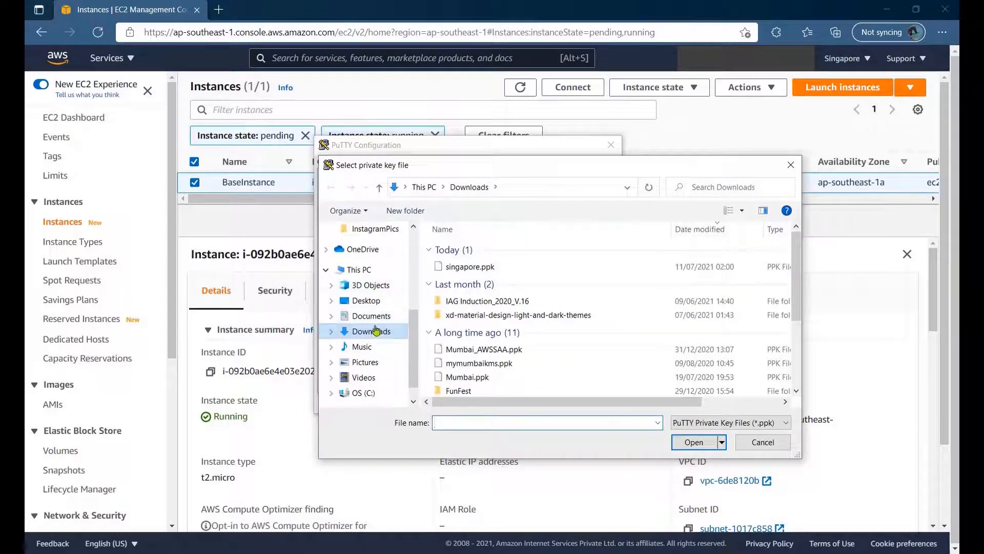
left_click(376, 316)
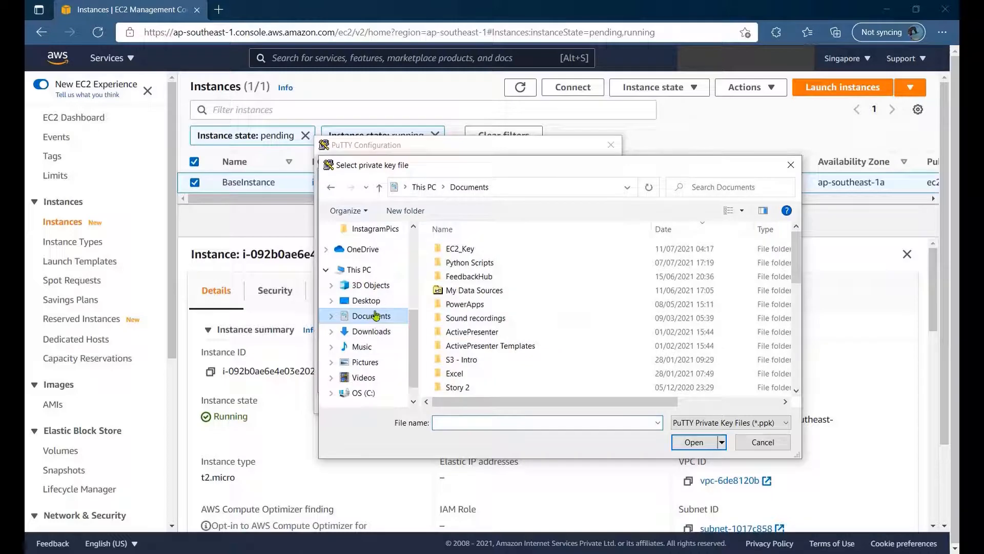
double_click(475, 249)
double_click(476, 249)
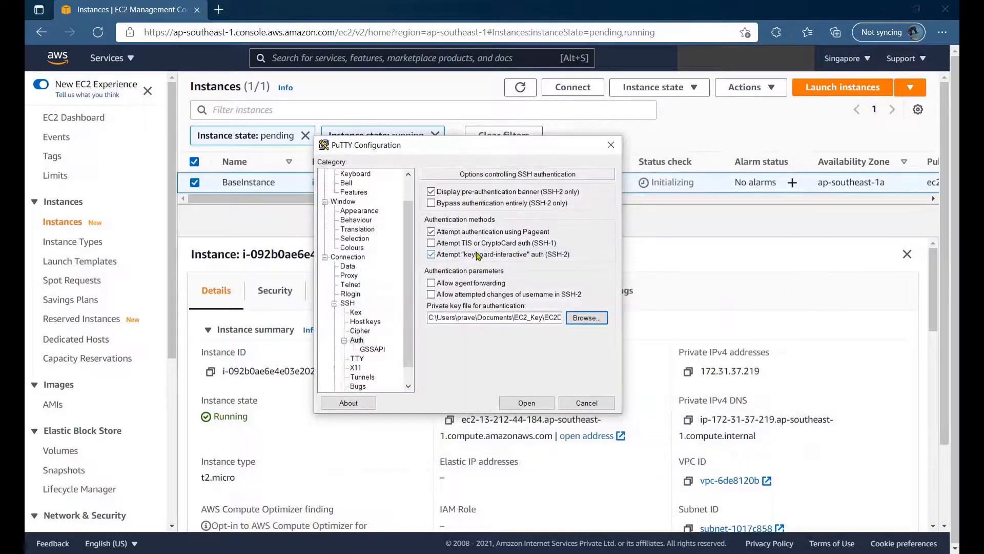
- Open the SSH session to the instance, accept and cache its host key, and maximize the terminal window
scroll(408, 282, "up", 1)
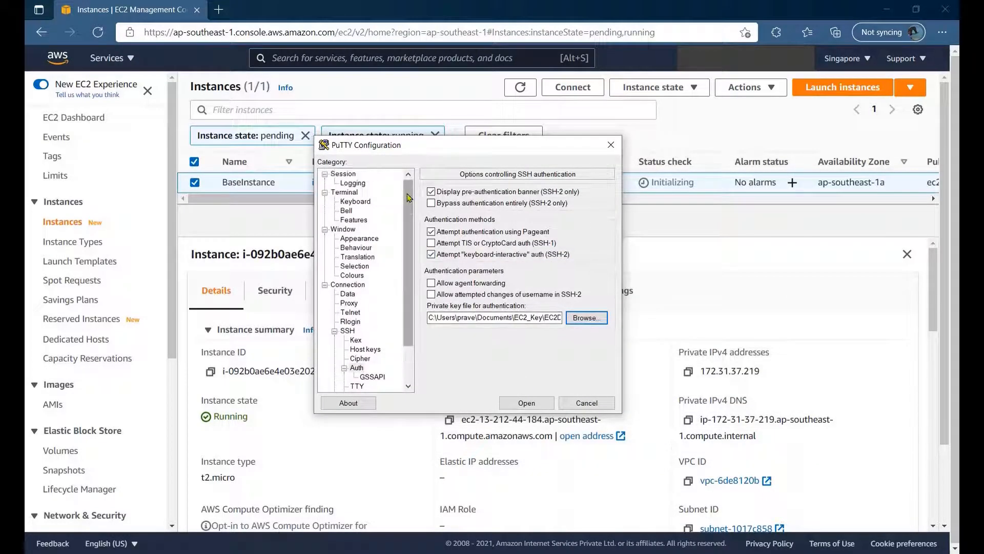
left_click(344, 175)
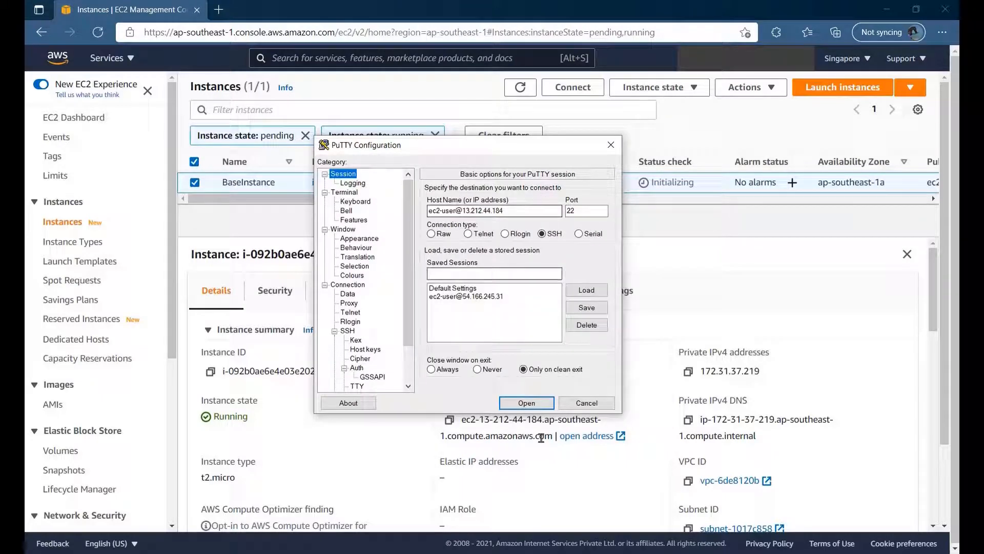
left_click(525, 403)
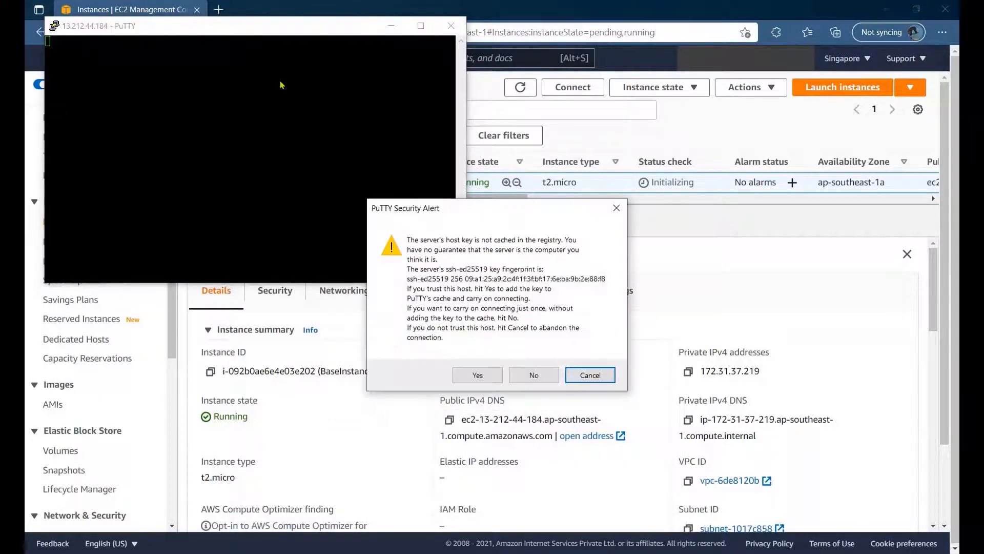
left_click(476, 376)
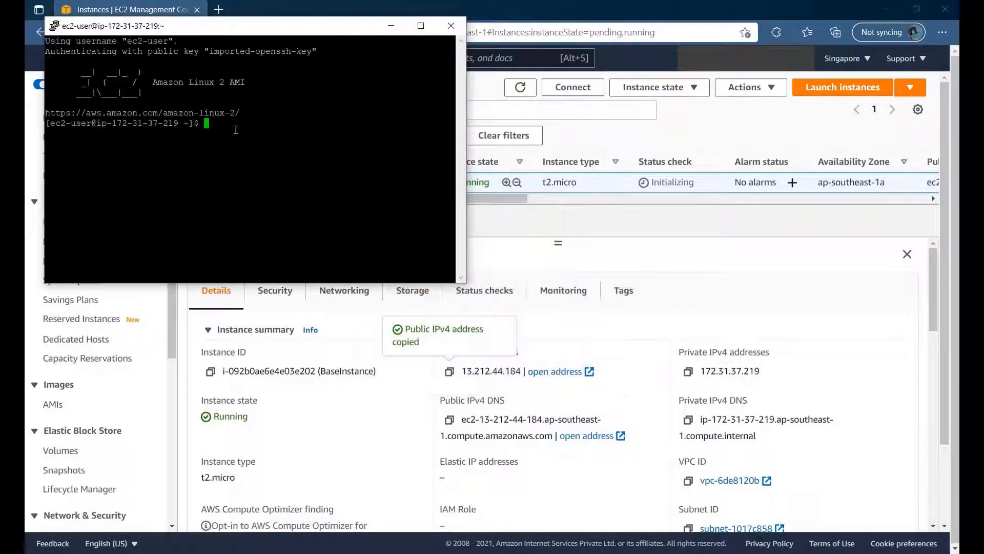
left_click(421, 25)
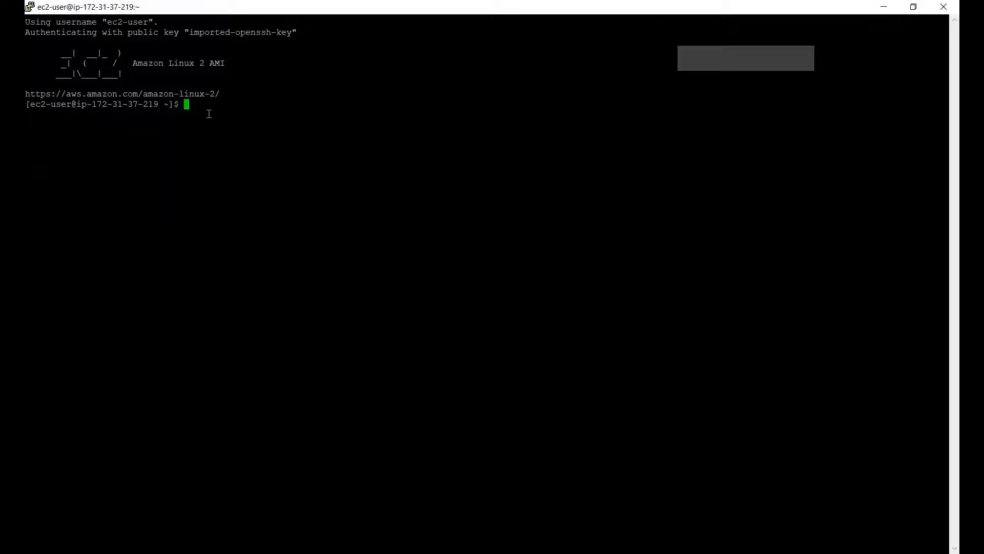
- Review the Excel checklist and the BaseInstance details in the EC2 console, and switch back to the PuTTY terminal
key("alt+Tab")
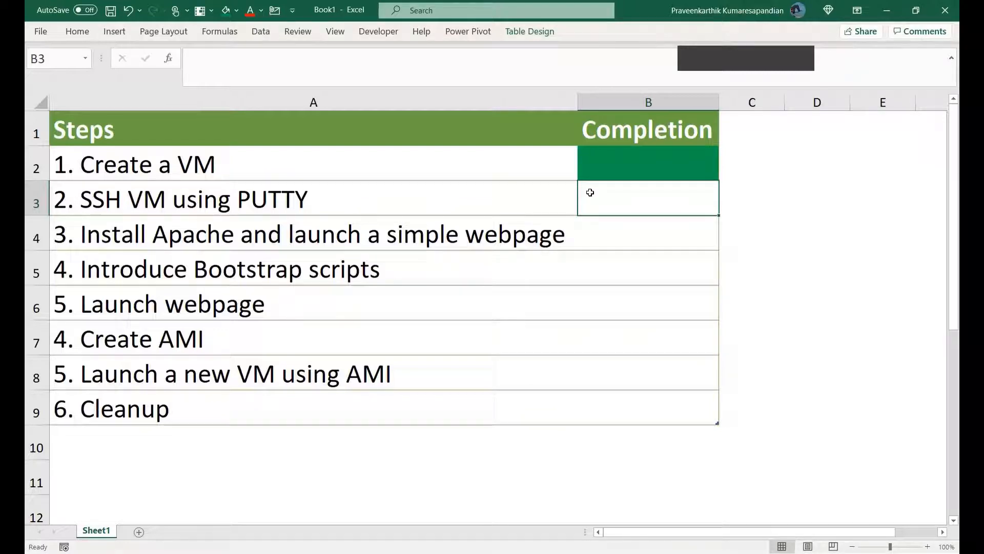
key("alt+Tab")
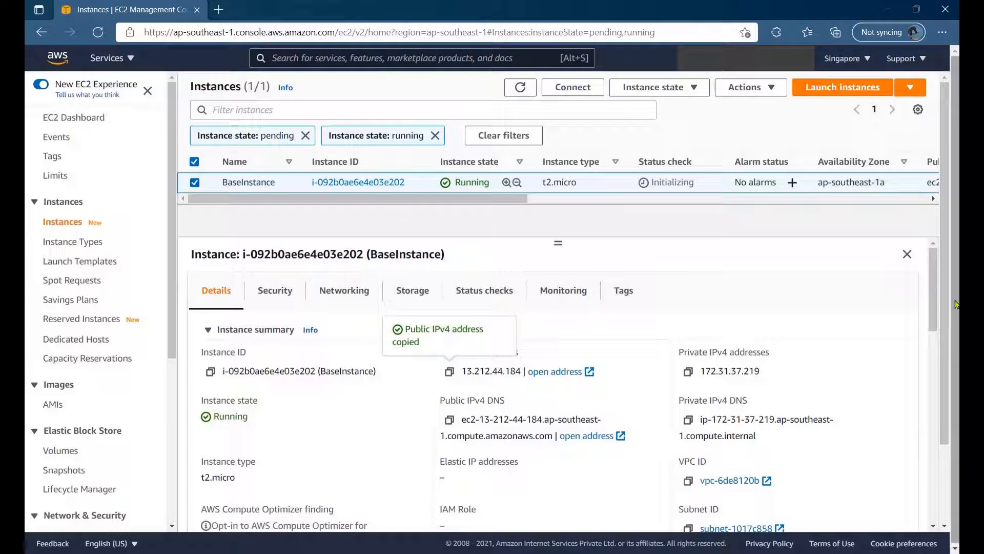
left_click_drag(933, 301, 934, 278)
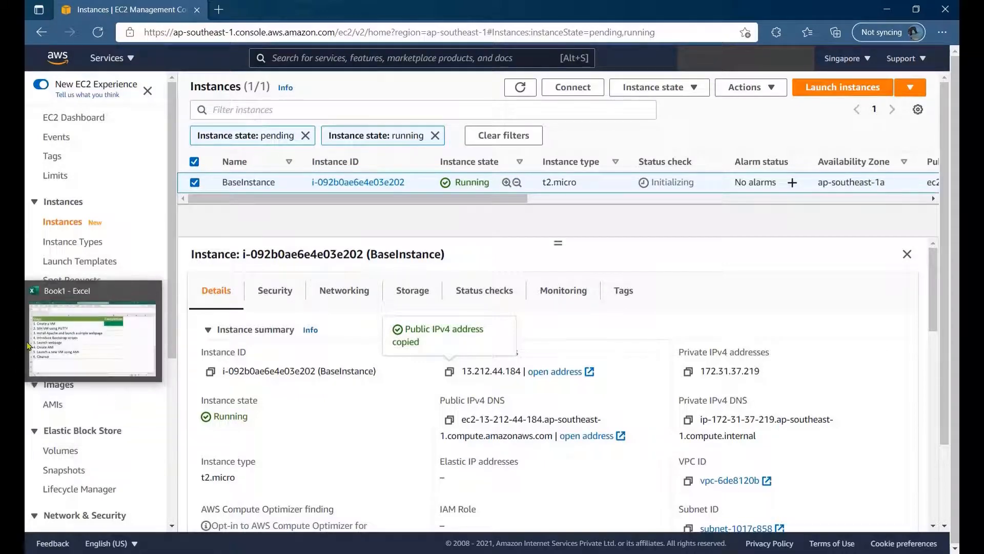
left_click(62, 341)
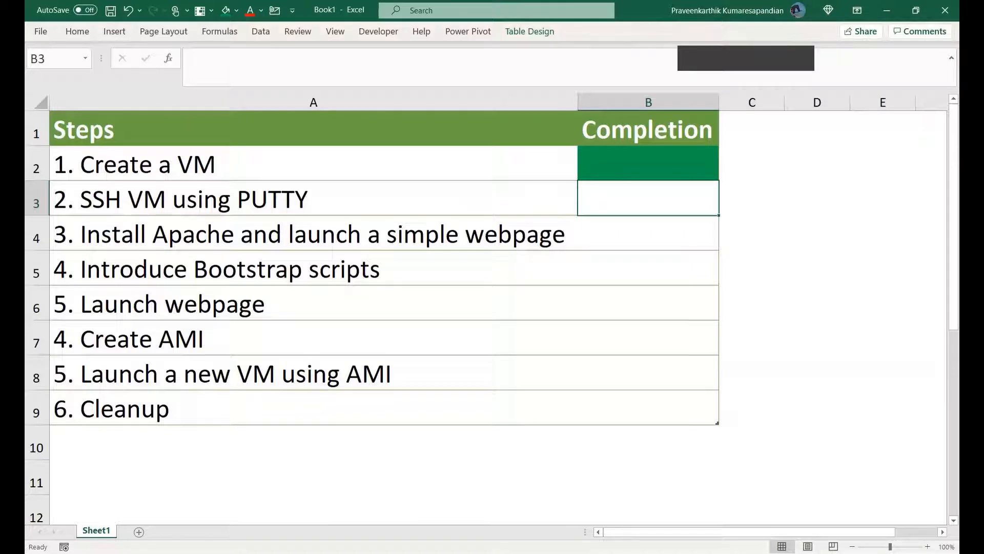
left_click(54, 387)
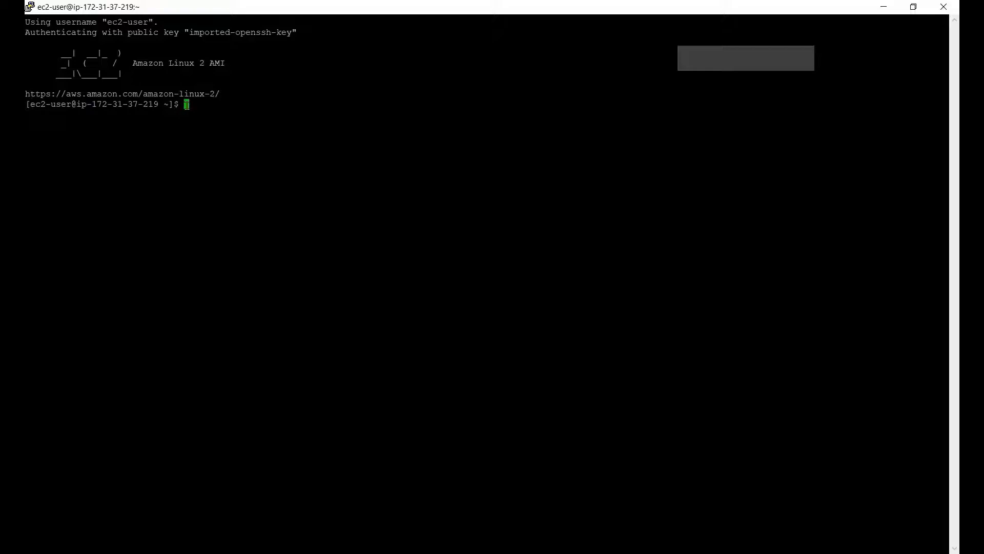
- Switch to the root user with sudo su and update all packages using yum update -y
type("sudo su")
key("Return")
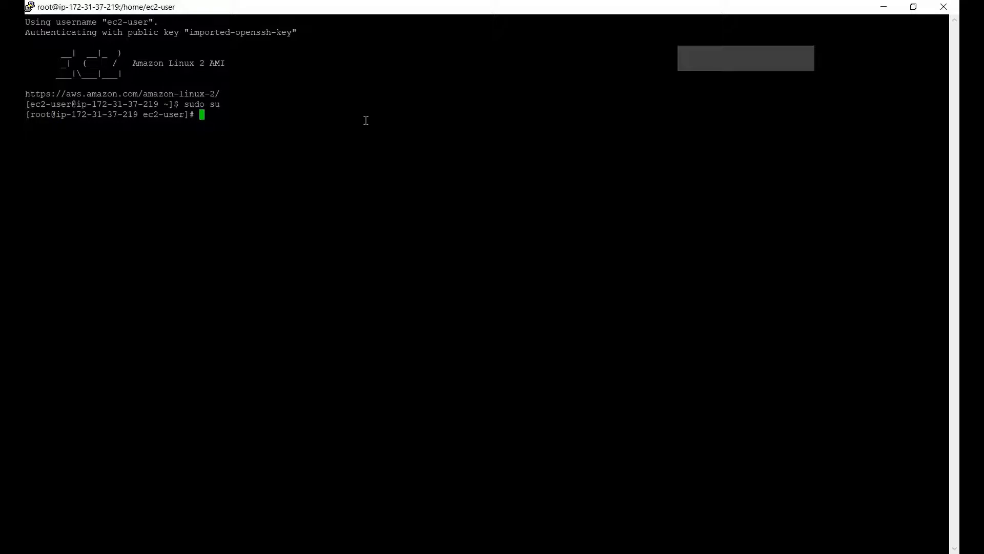
type("yum update -y")
key("Return")
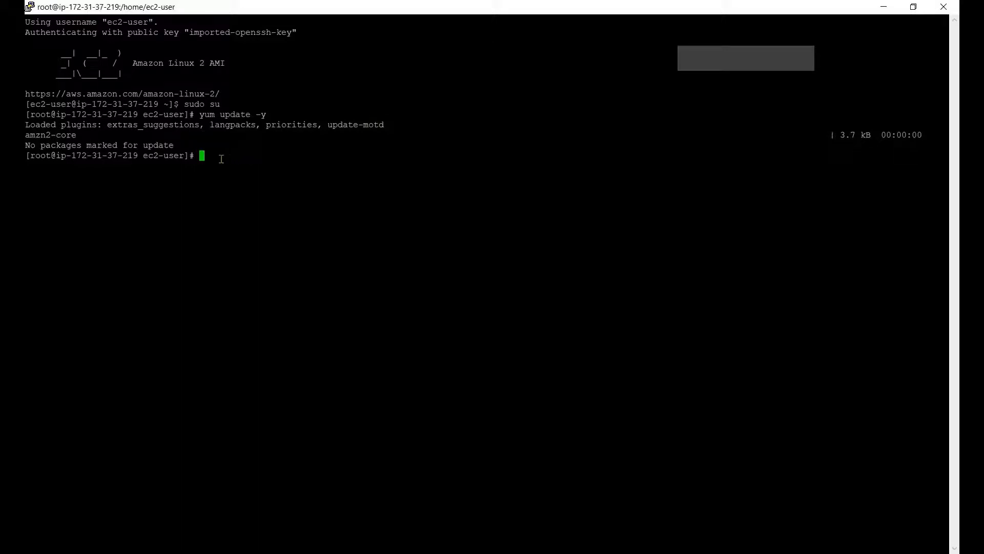
- Install Apache with yum install httpd -y, and change to a cleared prompt in /var/www/html/
type("yum install httpd -y")
key("Return")
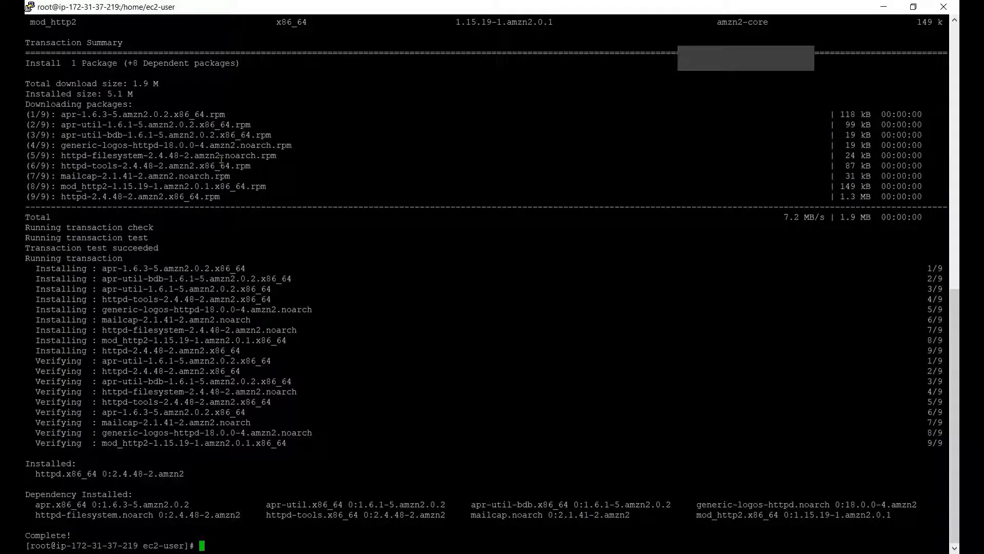
type("cd /var/www/")
type("html/")
key("Return")
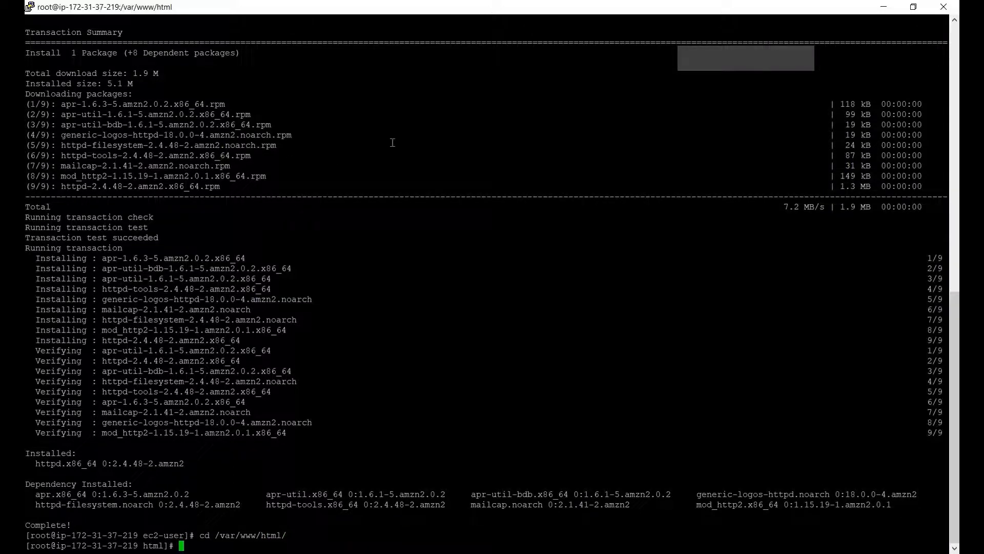
type("clear")
key("Return")
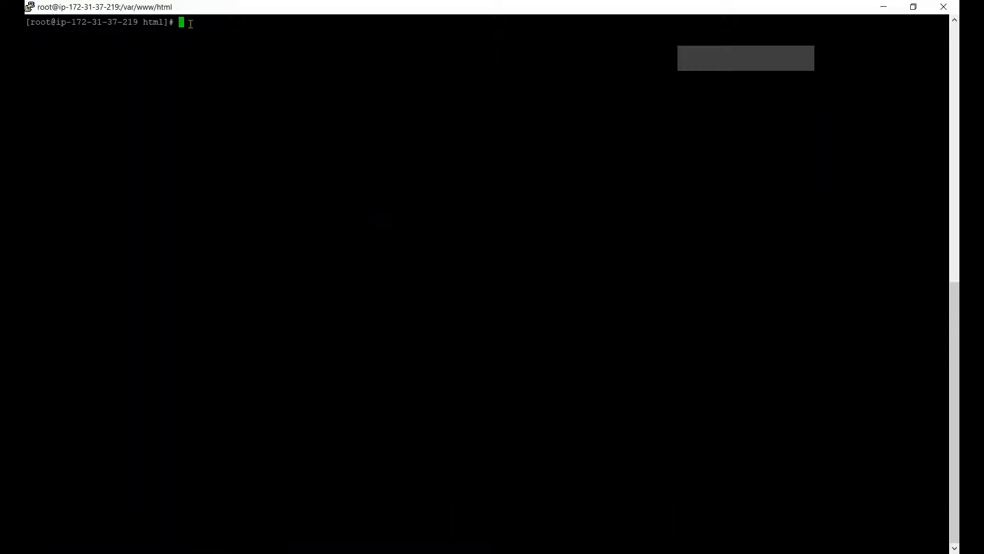
- Write "<h1>I am from $(hostname -f)</h1>" into index.html with echo and list the directory's files
type("echo \"<h1>I am from $(hostname ")
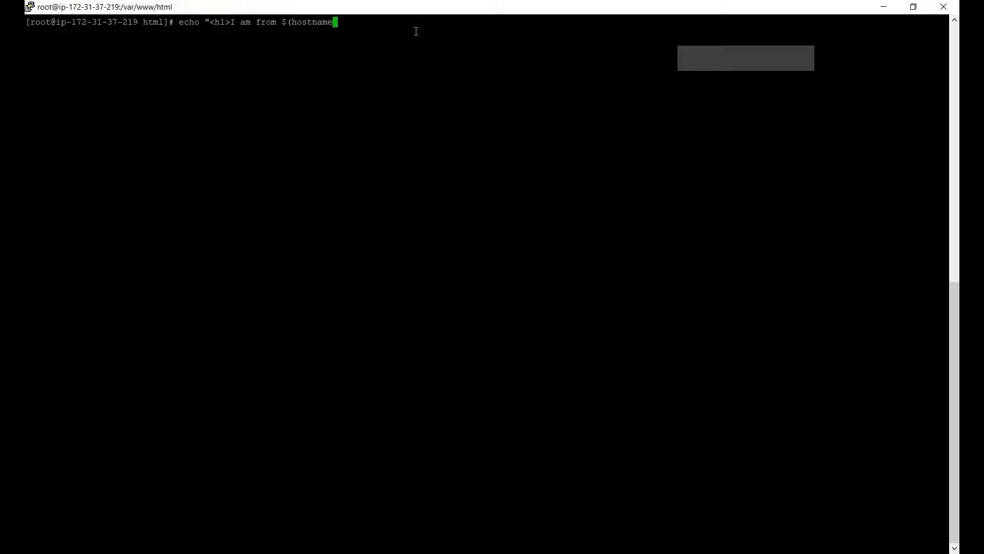
type("-f)")
type("</h1>\" > index.html")
key("Return")
type("ls")
key("Return")
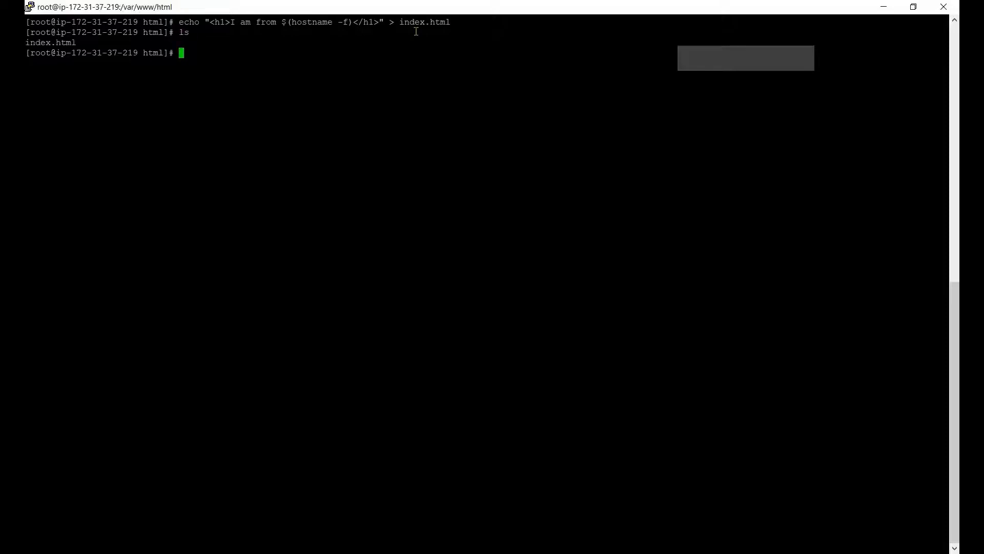
- Inspect the contents of index.html in vi and quit without saving
type("vi in")
key("Tab")
key("Return")
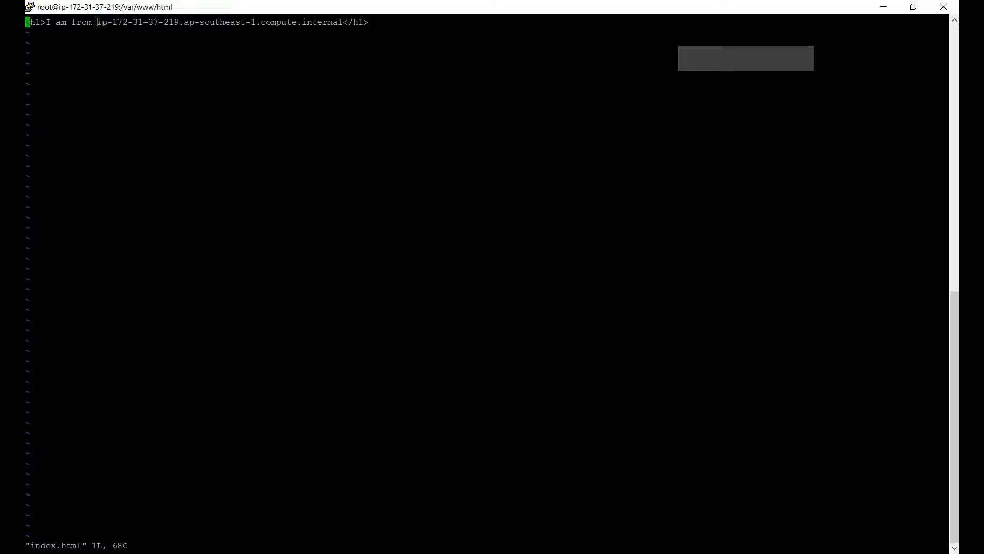
key("shift+colon")
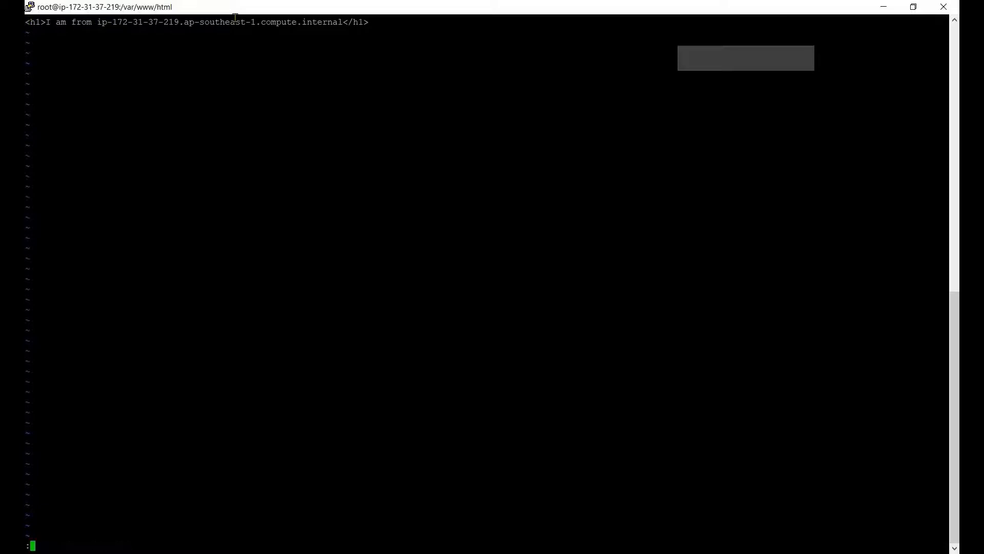
type("q!")
key("Return")
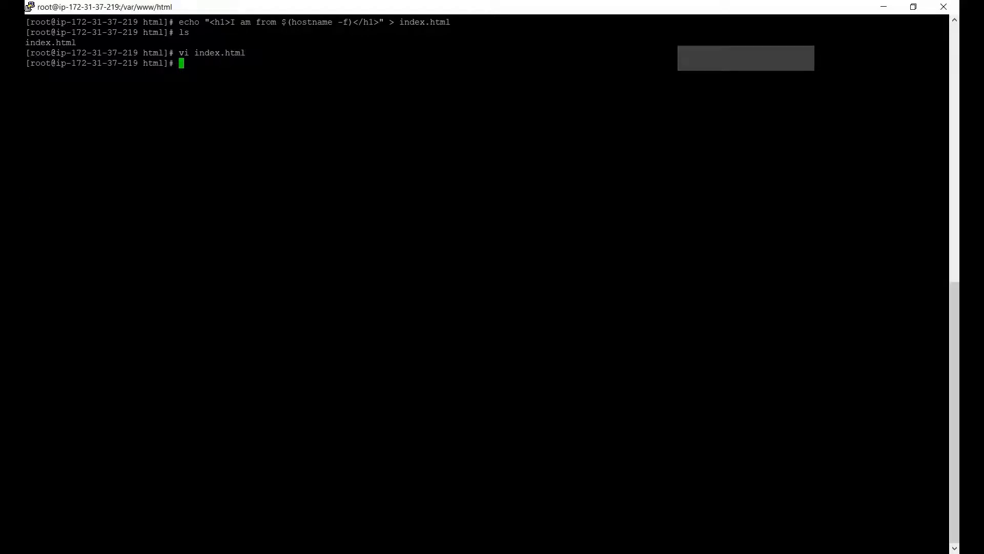
- Switch to the EC2 console in the browser, copy BaseInstance's public IPv4 address and load 13.212.44.184 in a new tab
mouse_move(12, 210)
left_click(88, 207)
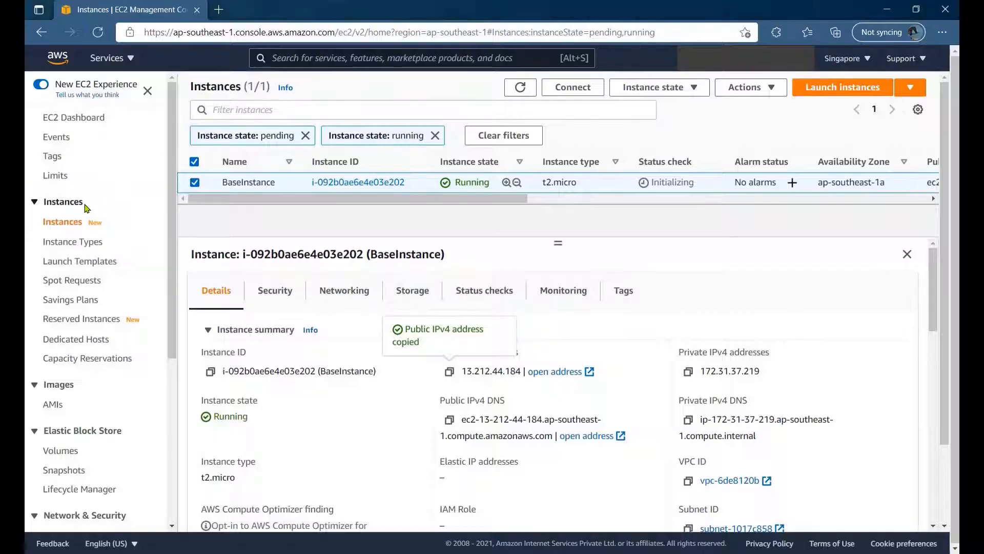
left_click(289, 295)
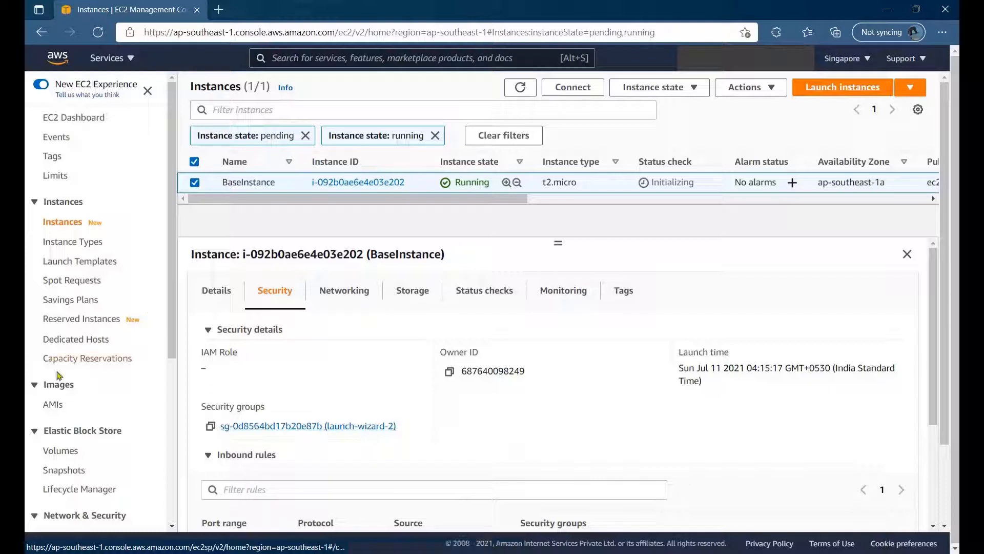
left_click(226, 297)
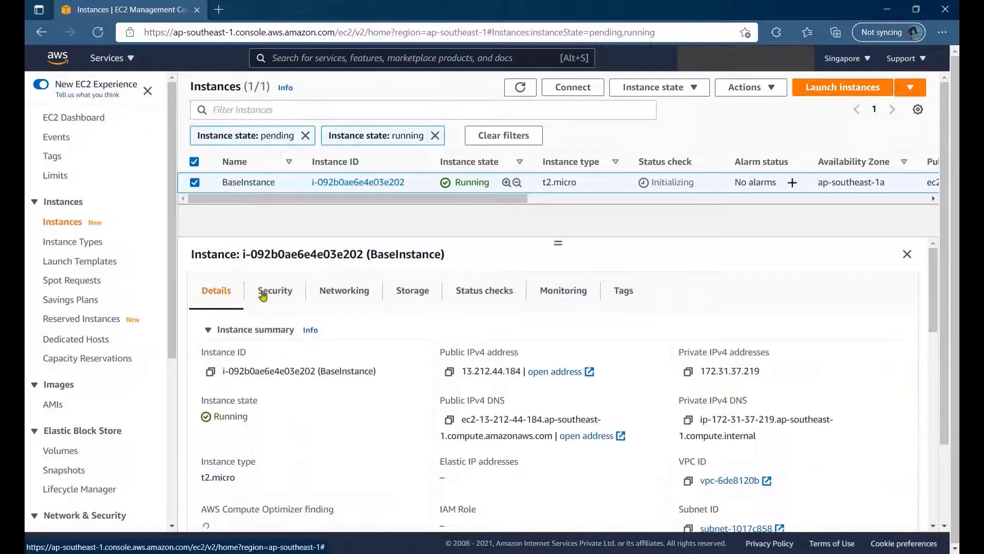
left_click(450, 377)
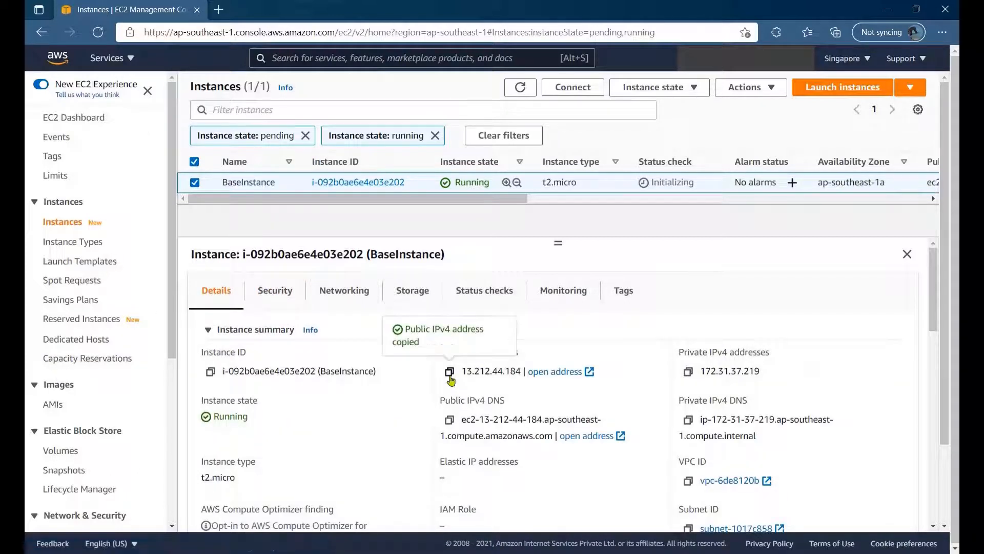
left_click(218, 10)
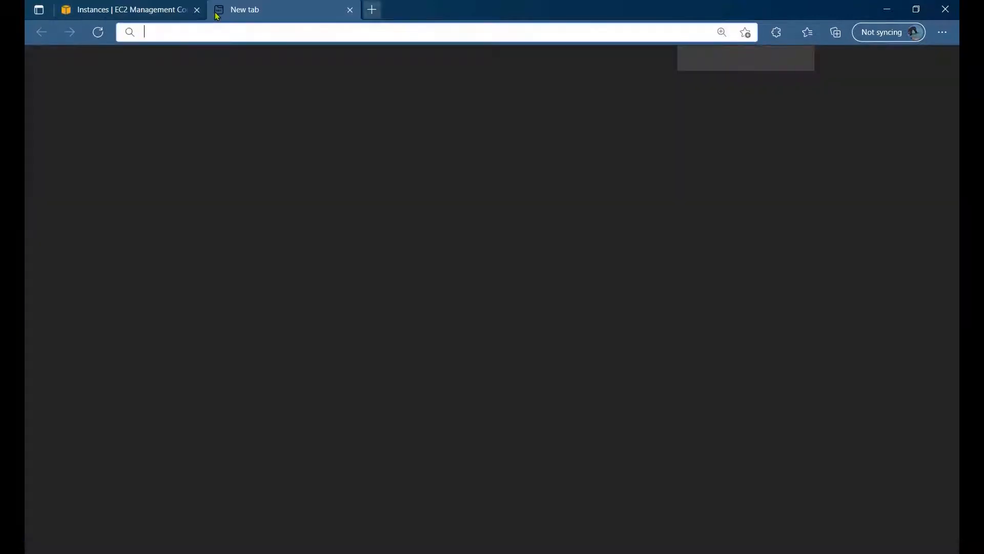
left_click(232, 33)
key("ctrl+v")
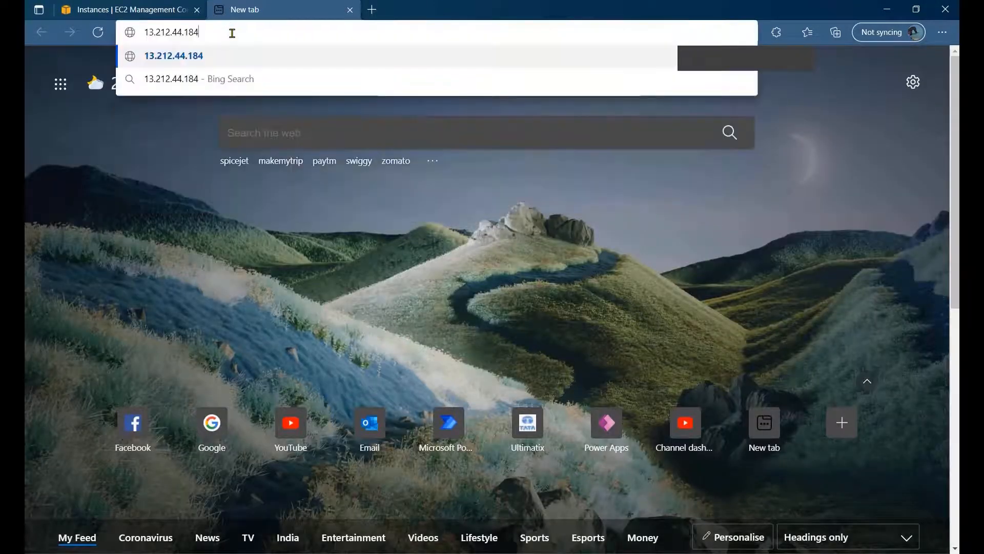
key("Return")
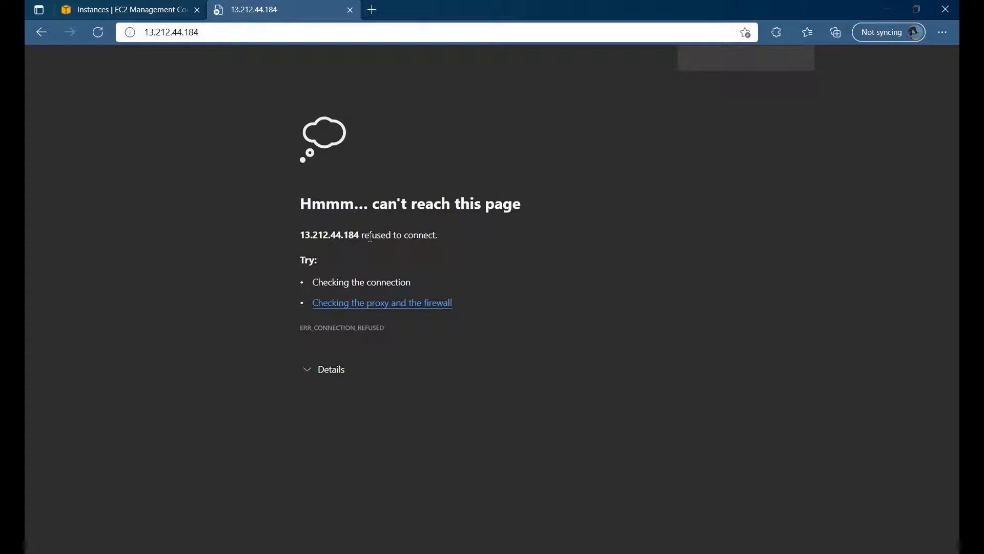
- Go to the EC2 console's security groups and select launch-wizard-2 to check its inbound rules
left_click(153, 10)
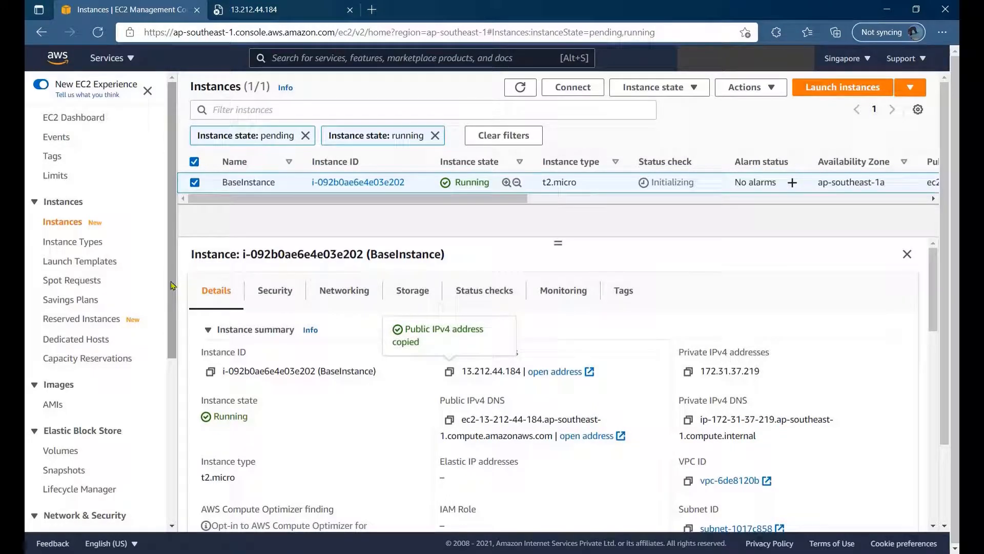
scroll(167, 359, "down", 1)
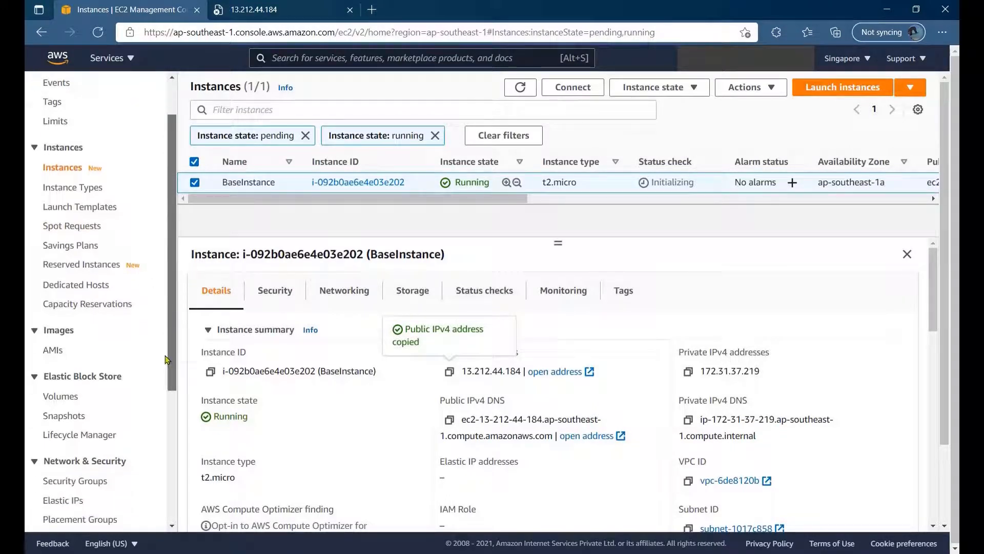
scroll(167, 359, "down", 2)
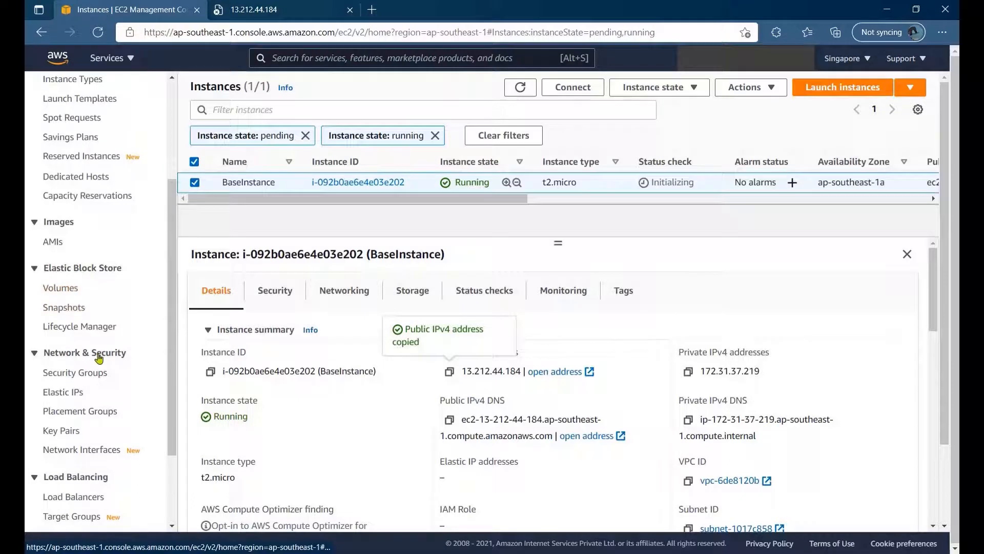
left_click(97, 372)
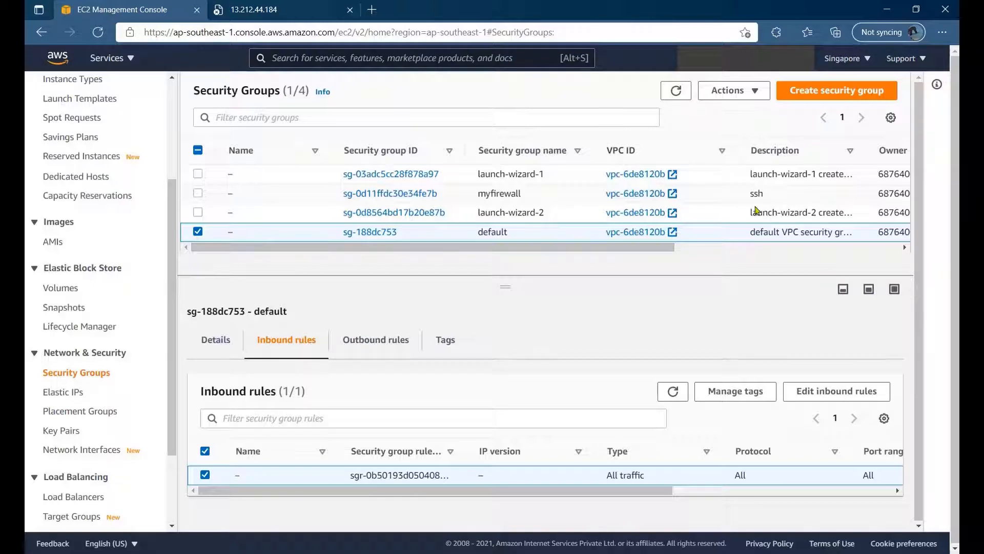
left_click(304, 213)
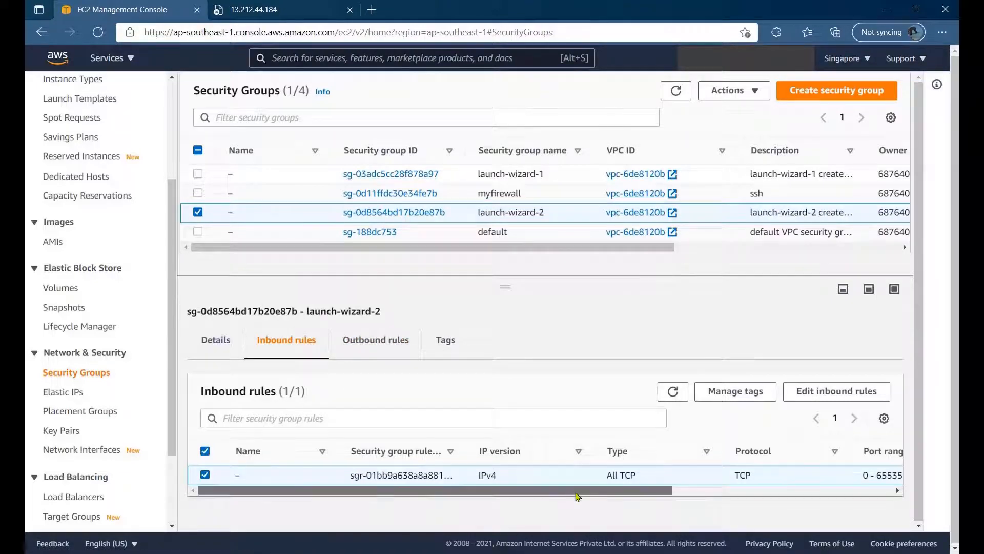
mouse_move(569, 492)
left_mouse_down()
mouse_move(577, 503)
mouse_move(616, 503)
mouse_move(574, 503)
left_mouse_up()
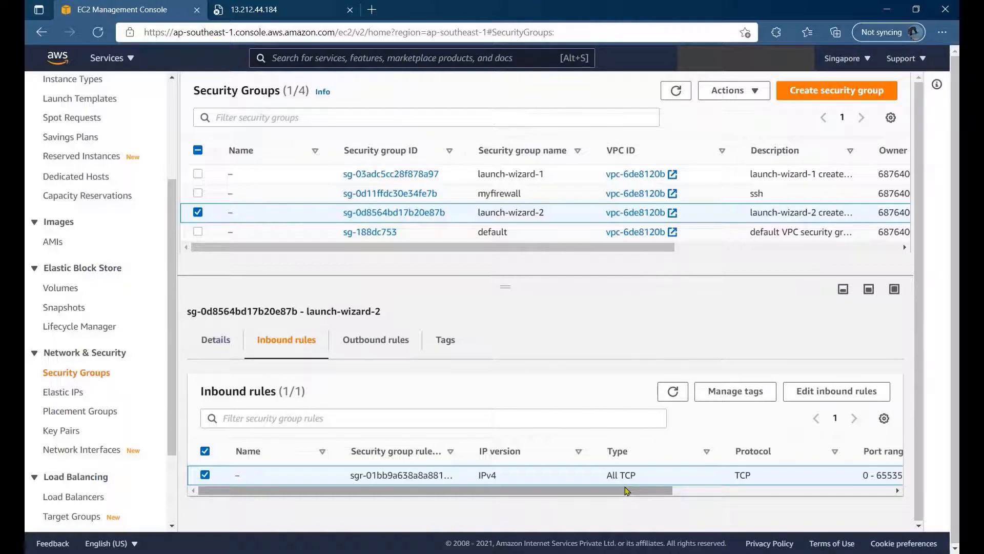
- Edit launch-wizard-2's inbound rules and add an HTTP rule with source 0.0.0.0/0
left_click(832, 395)
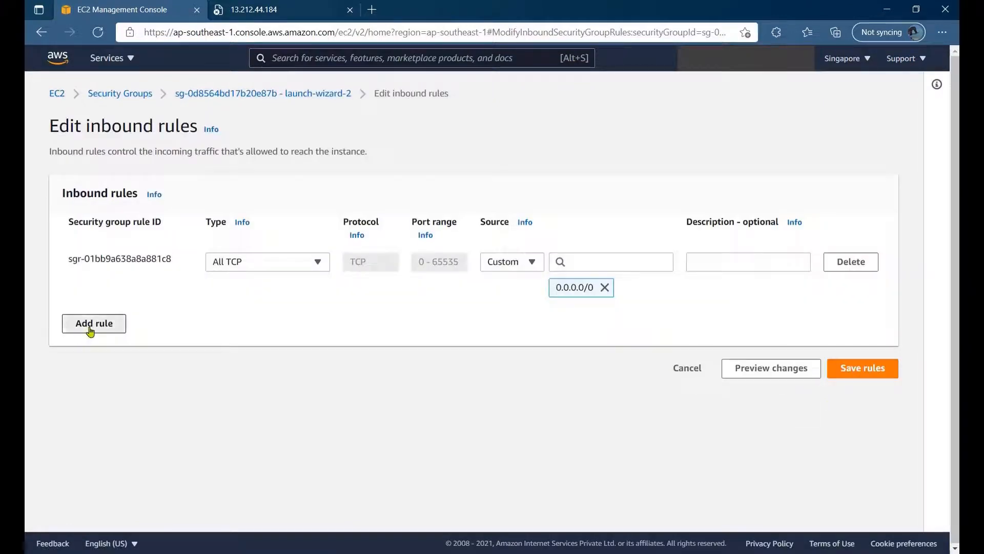
left_click(91, 330)
left_click(269, 323)
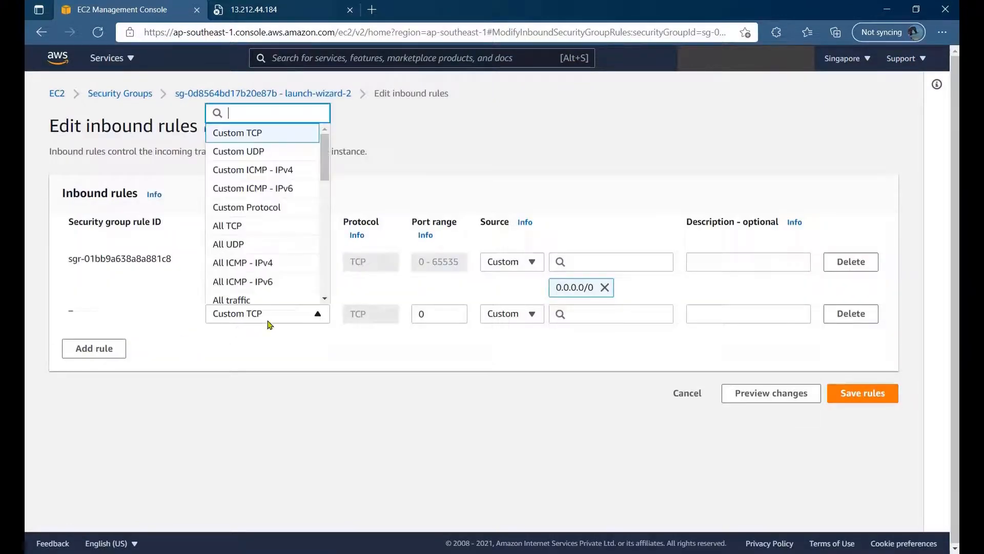
scroll(323, 269, "down", 3)
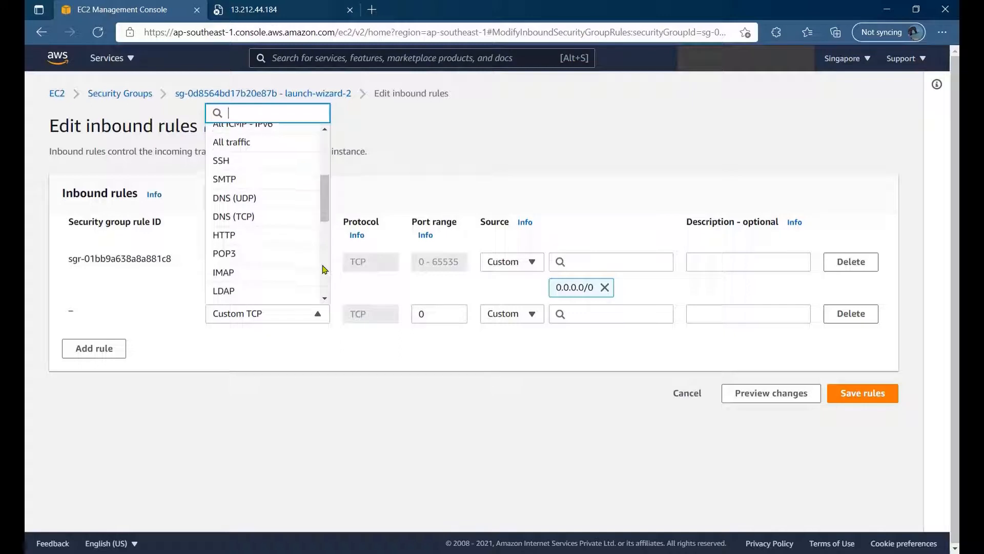
left_click(259, 235)
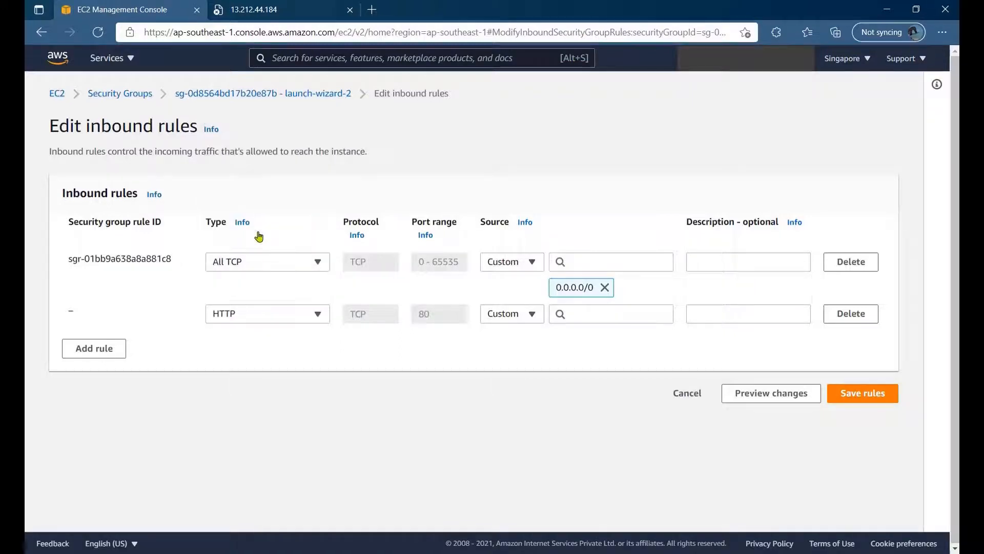
left_click(582, 317)
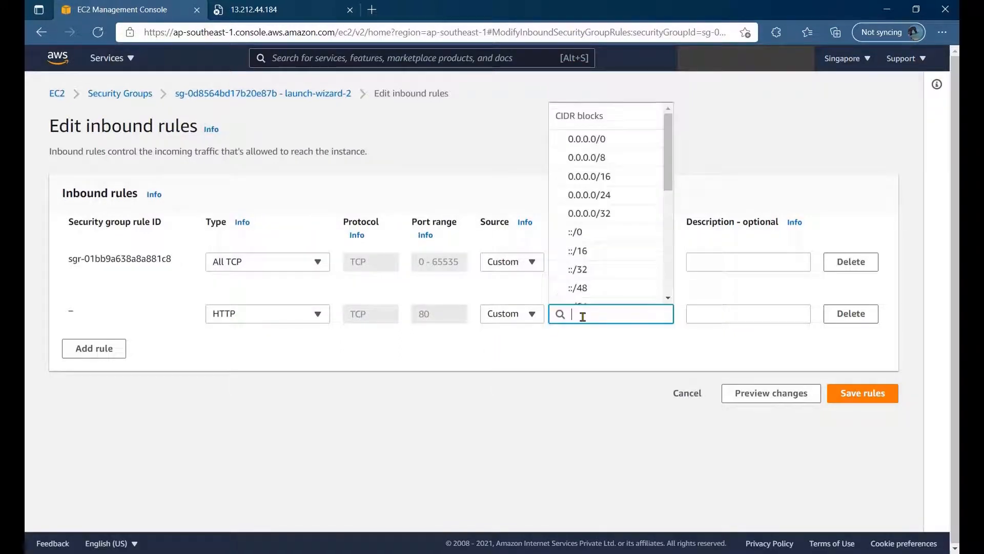
left_click(617, 139)
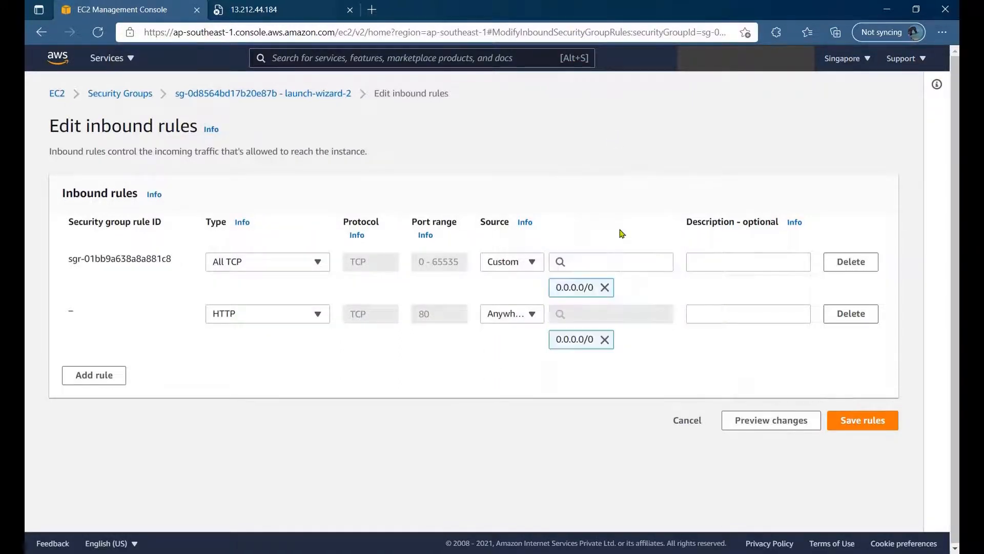
- Add an HTTPS inbound rule with source 0.0.0.0/0, and save and review launch-wizard-2's rules
left_click(105, 376)
left_click(286, 366)
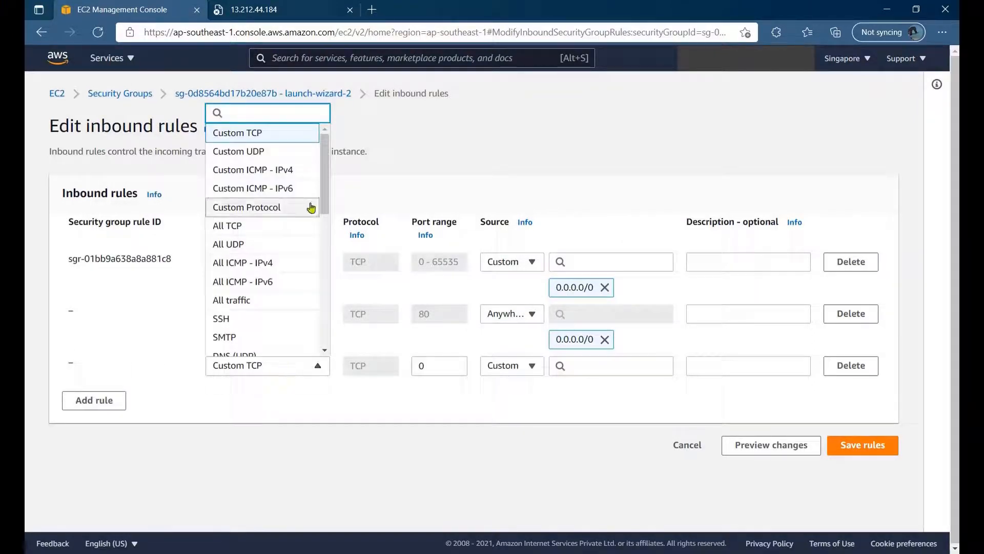
left_click_drag(321, 195, 323, 266)
left_click(251, 269)
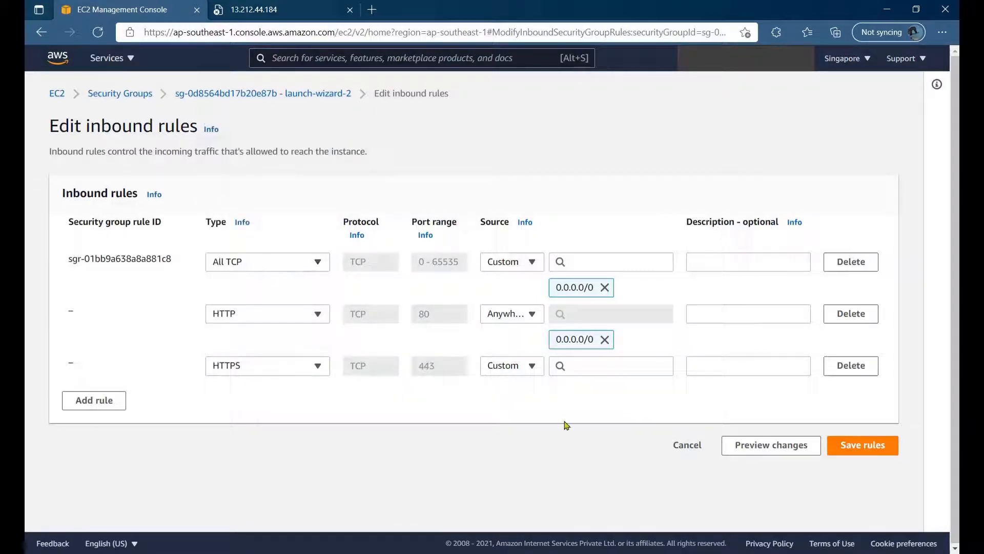
left_click(617, 367)
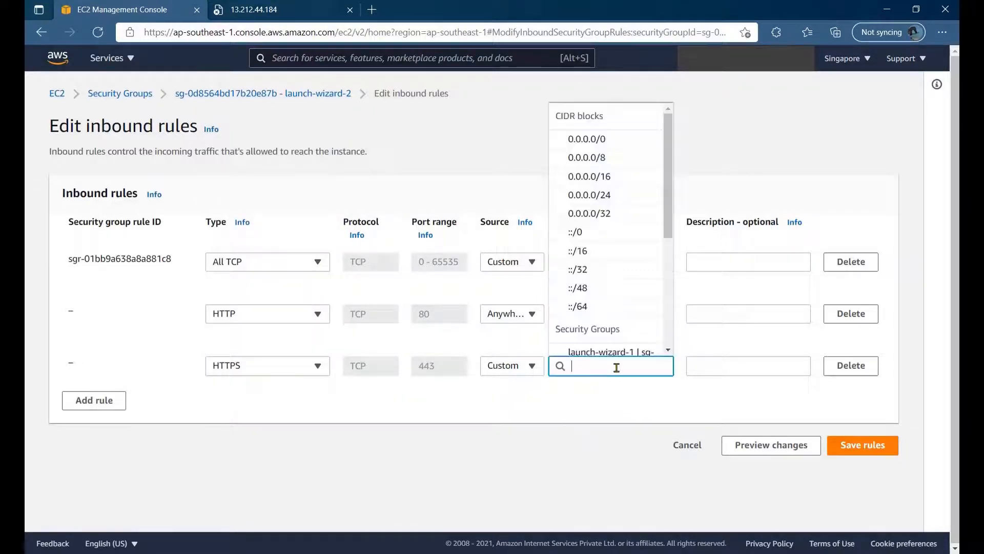
left_click(617, 135)
left_click(863, 484)
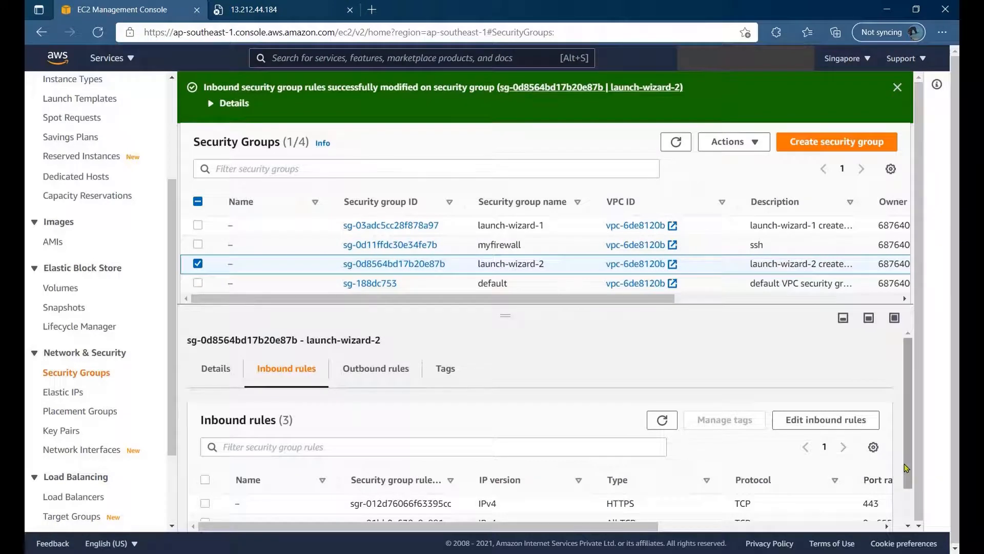
left_click(907, 513)
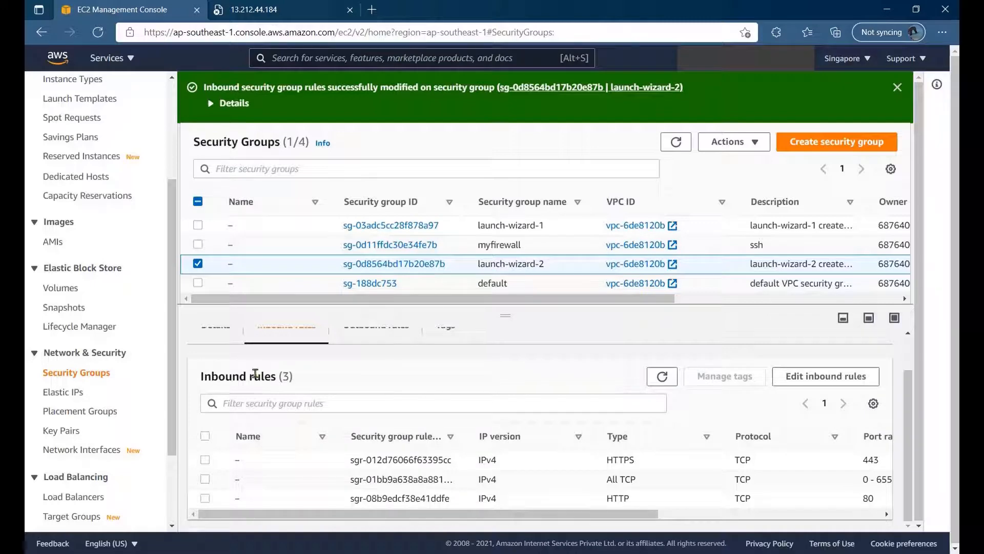
scroll(910, 357, "up", 2)
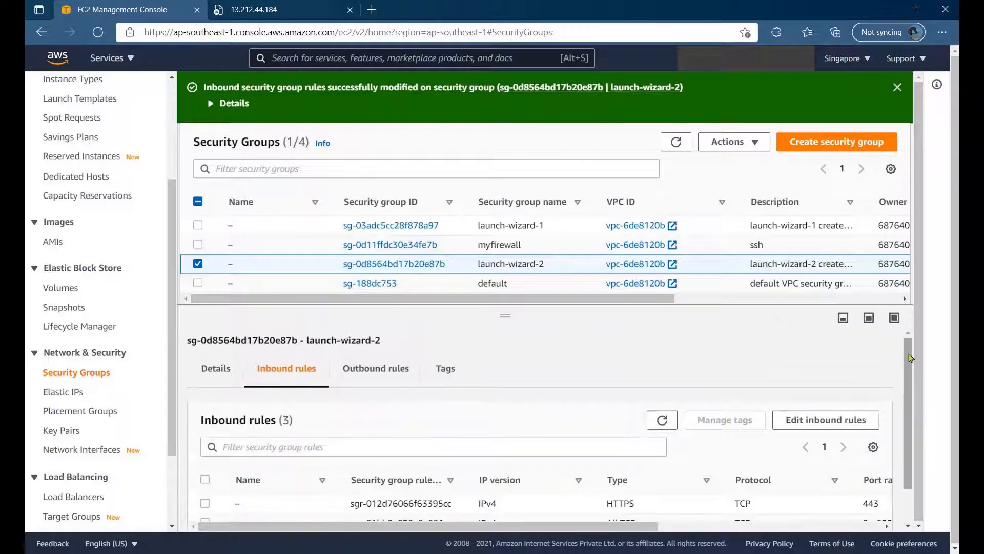
- Look over launch-wizard-2's details and set the security group's Name to MyDemogroup
left_click(215, 380)
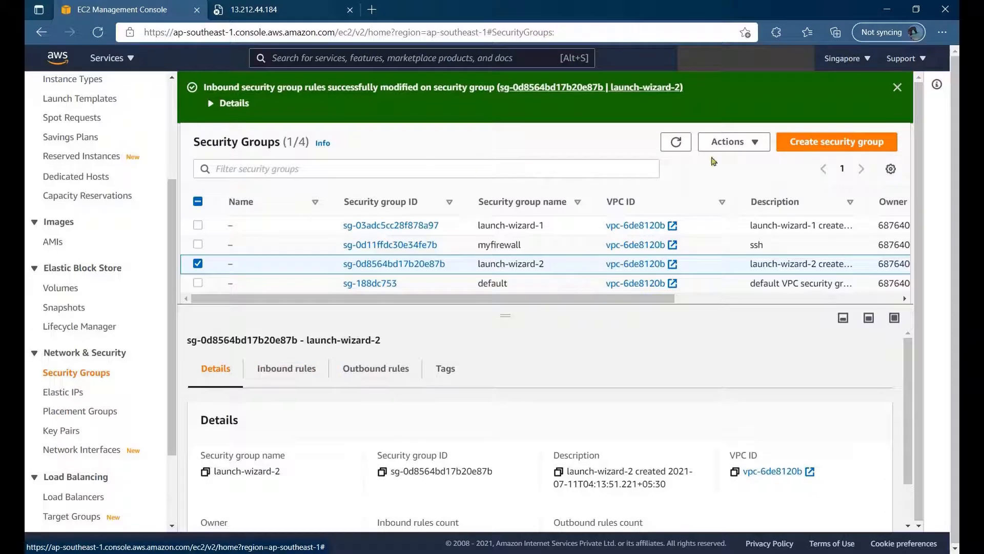
left_click(747, 142)
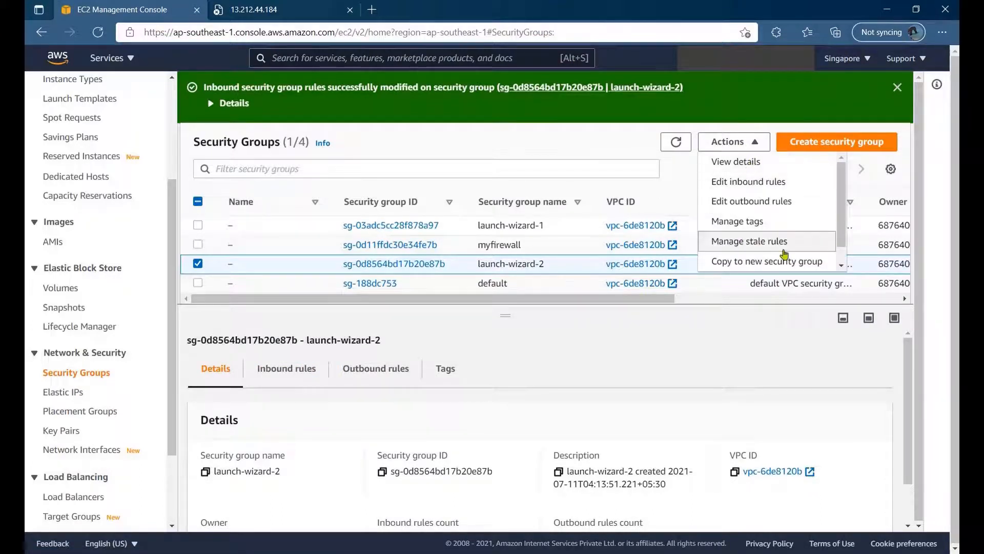
left_click(841, 264)
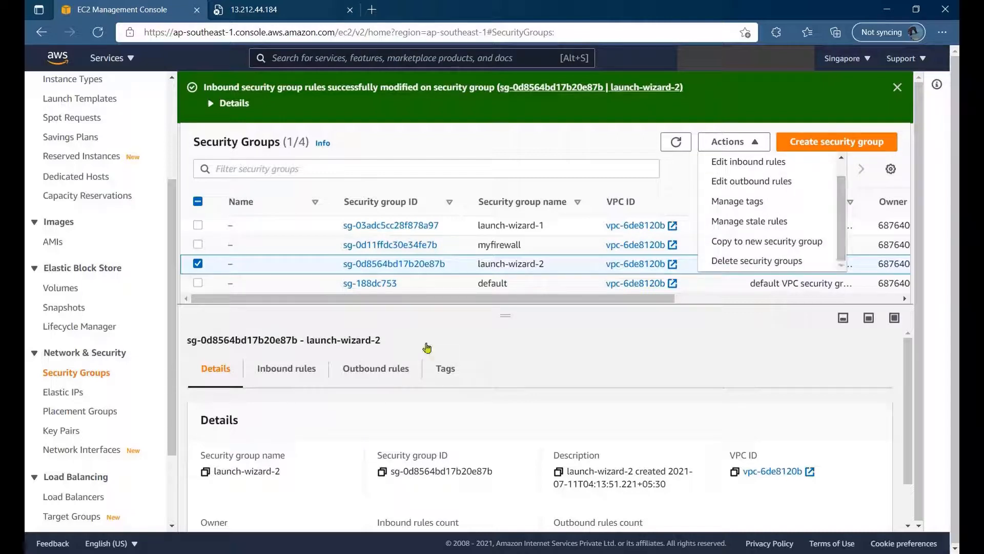
double_click(286, 342)
left_click_drag(908, 371, 911, 420)
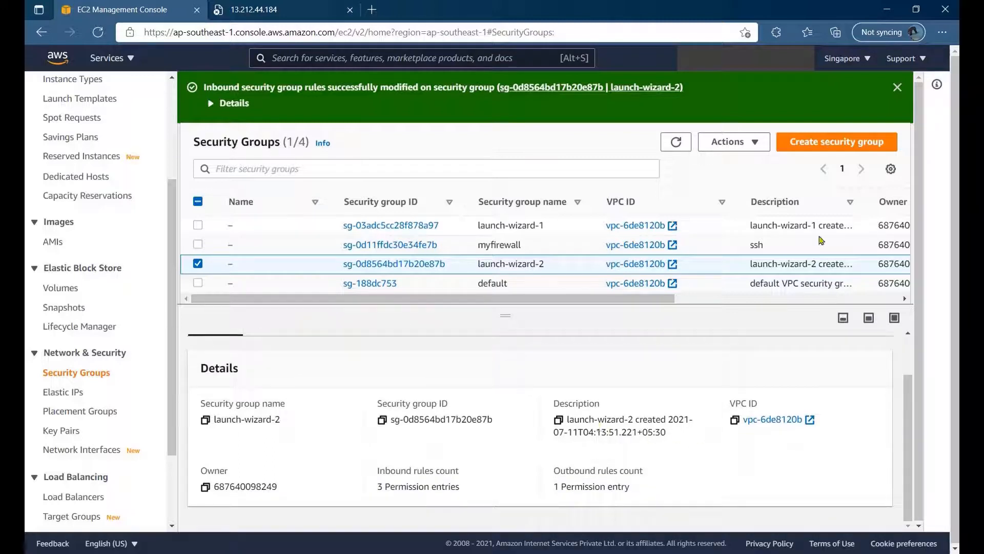
left_click(241, 263)
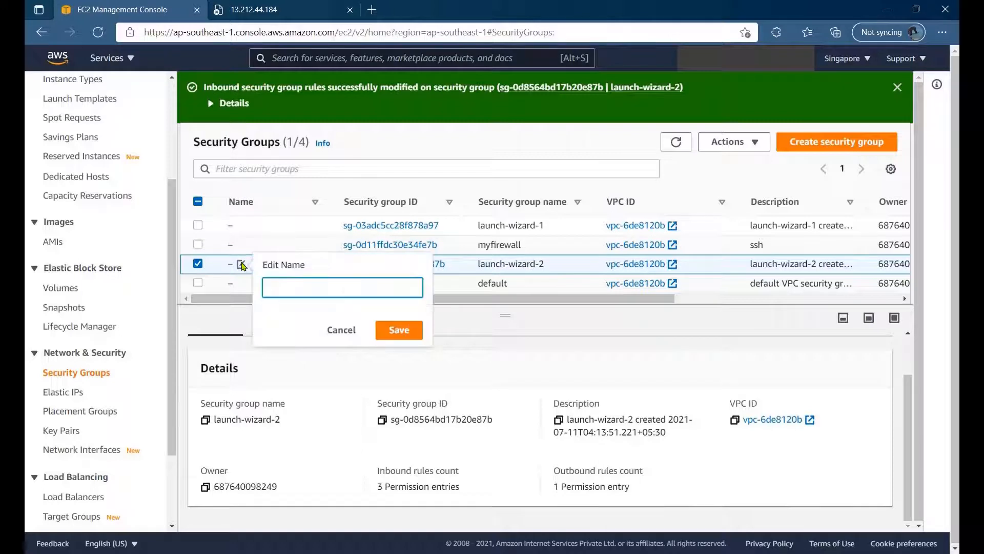
type("MyDemogroup")
left_click(394, 329)
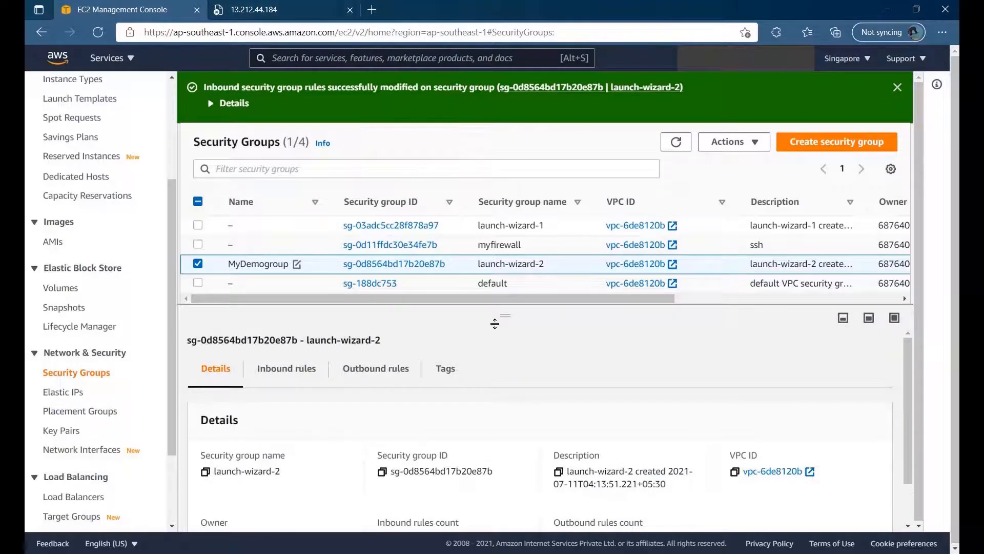
- Review launch-wizard-2's inbound rules and reload 13.212.44.184 in its existing browser tab
left_click(275, 371)
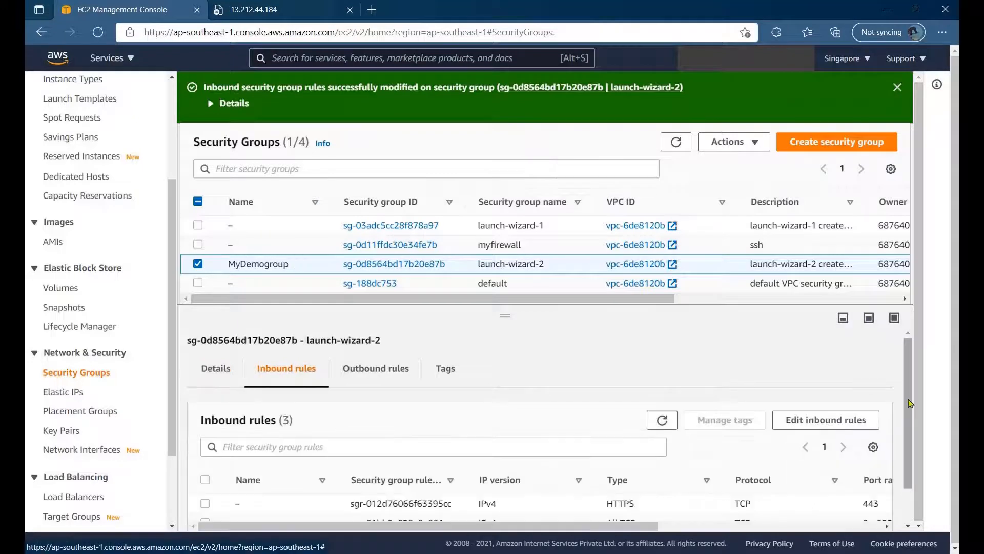
scroll(906, 512, "down", 1)
scroll(907, 512, "down", 1)
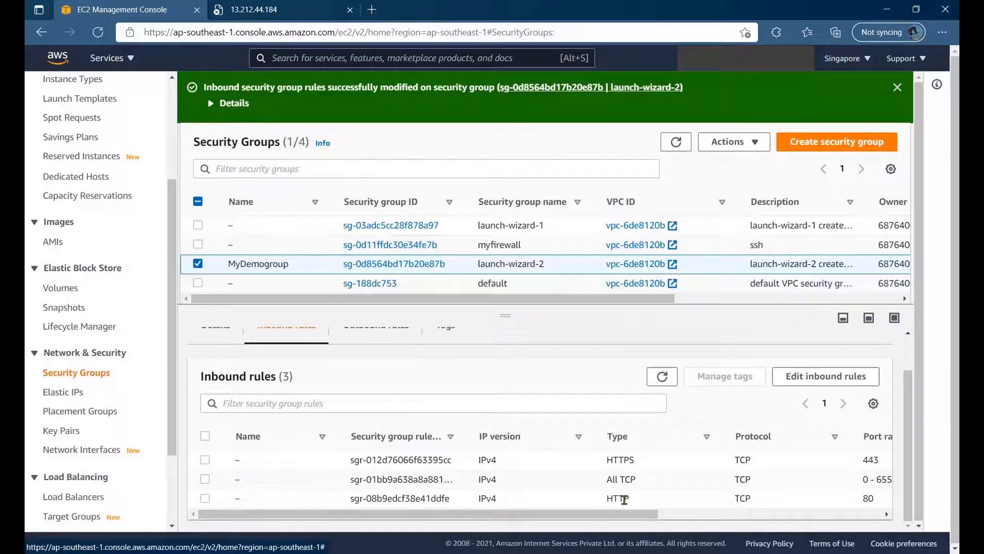
left_click(280, 10)
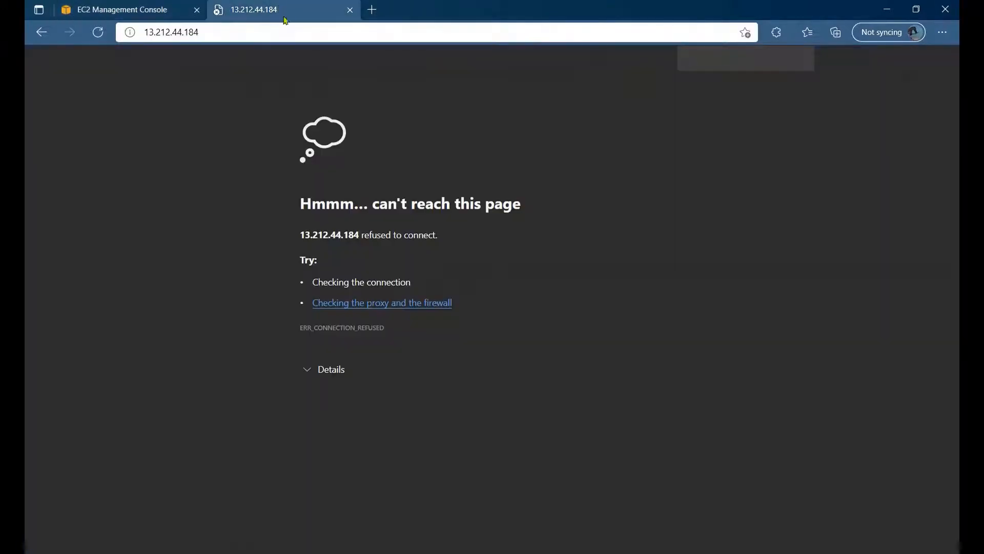
left_click(281, 32)
key("Return")
- Switch to the PuTTY terminal and check Apache's state with service httpd status
key("alt+Tab")
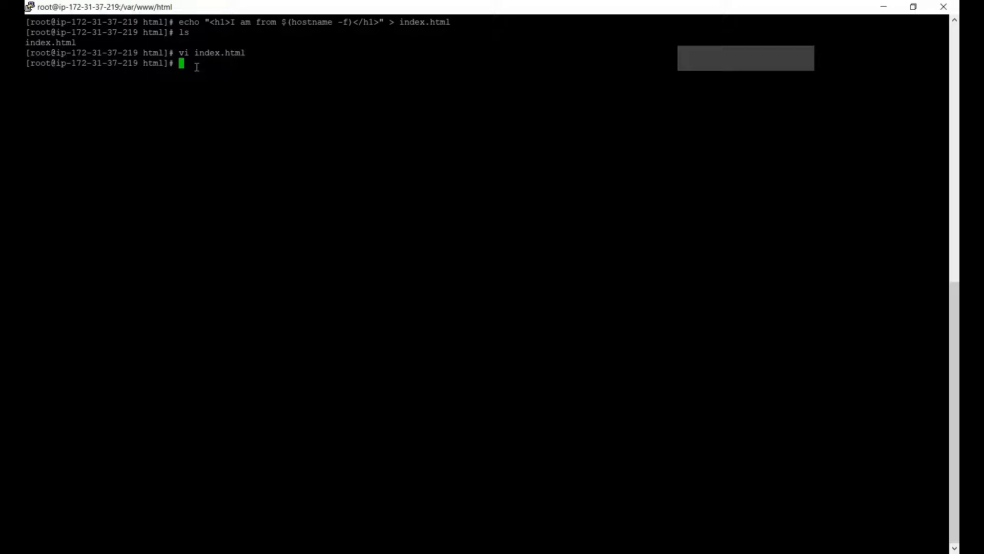
type("service httpd status")
key("Return")
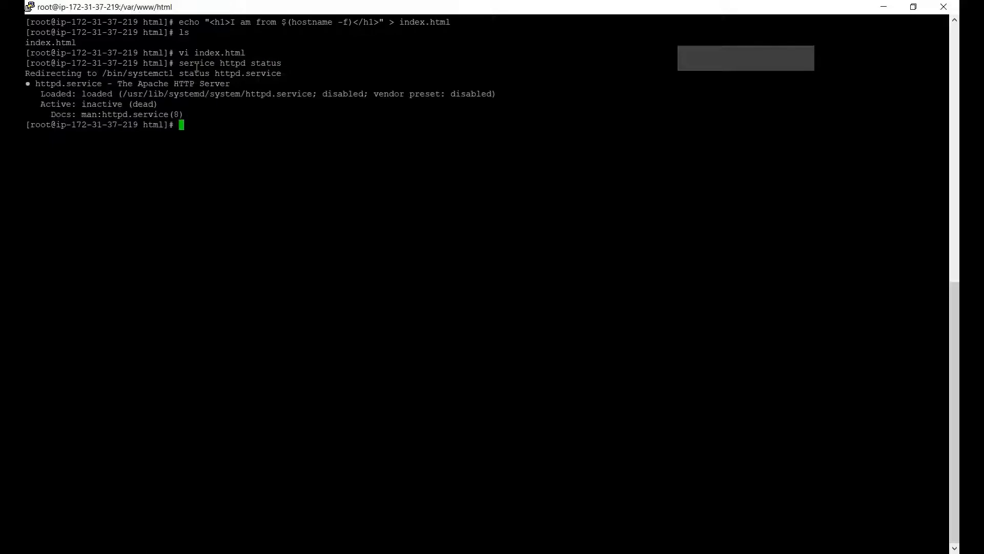
double_click(92, 106)
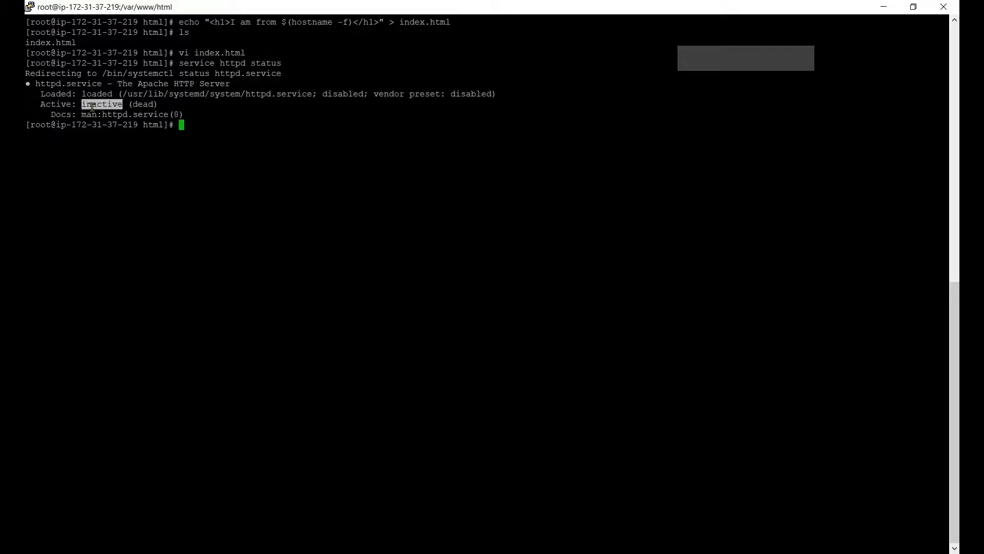
- Start the Apache web server by running service httpd start
left_click(182, 123)
type("servic")
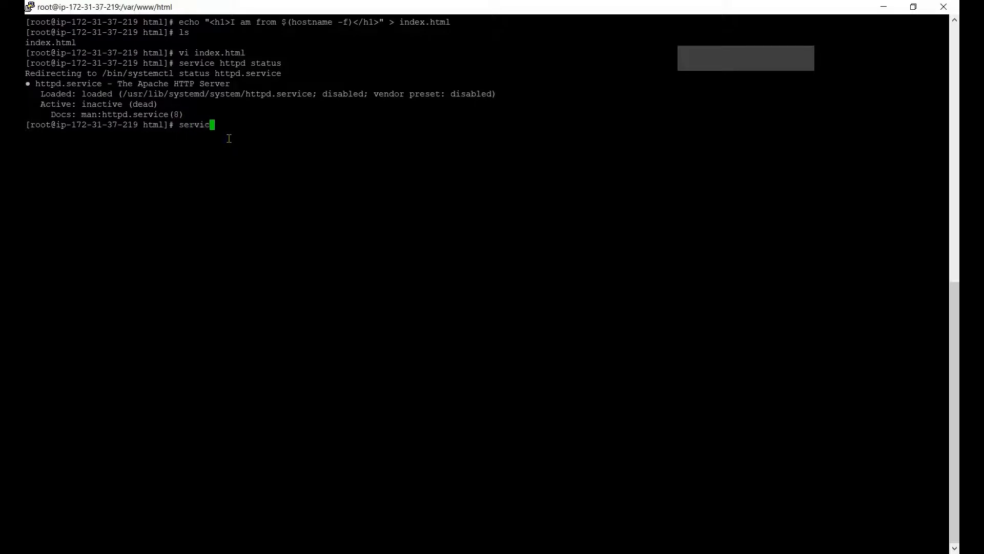
type("e httpd st")
type("art")
key("Return")
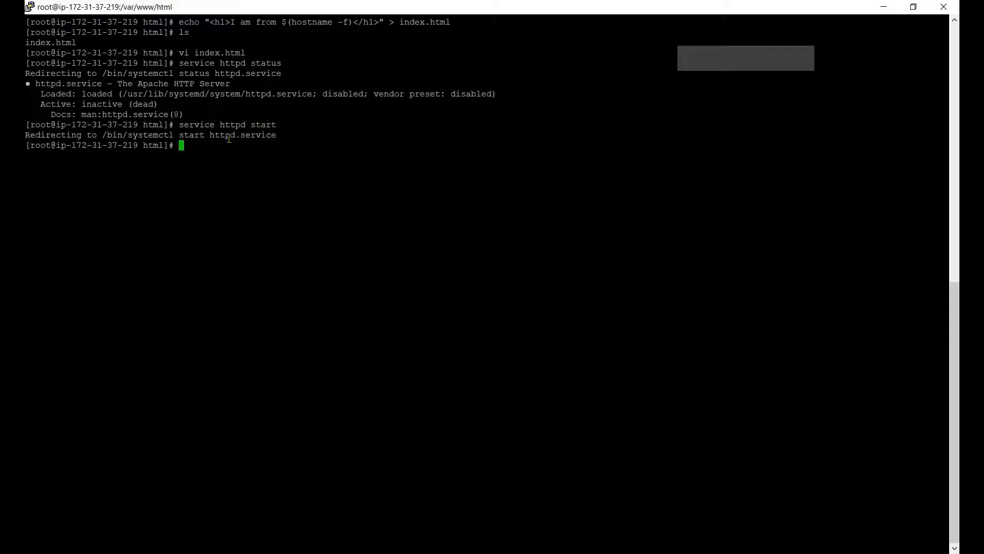
- Switch to the browser and check the index page served at 13.212.44.184
key("alt+Tab")
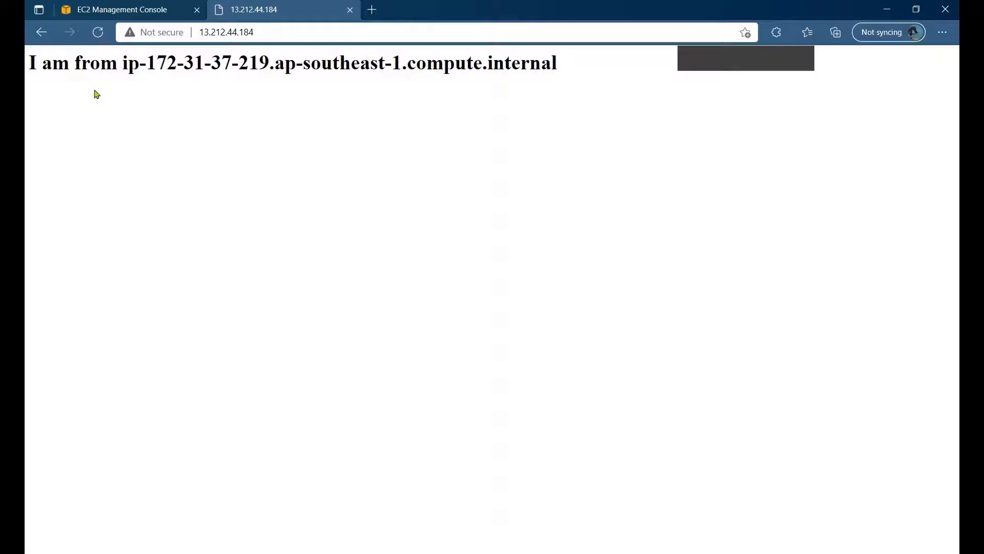
left_click_drag(72, 65, 567, 91)
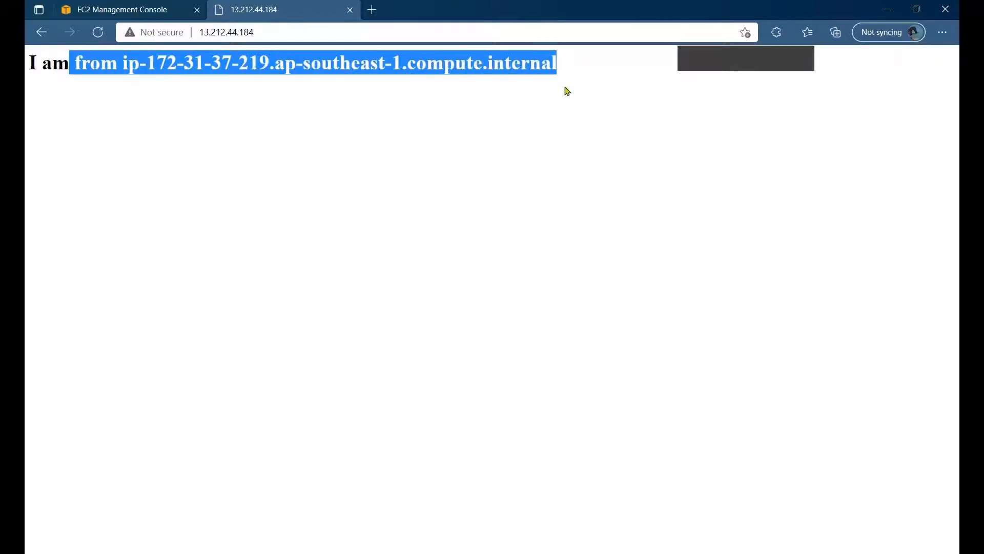
left_click(231, 147)
left_click(228, 32)
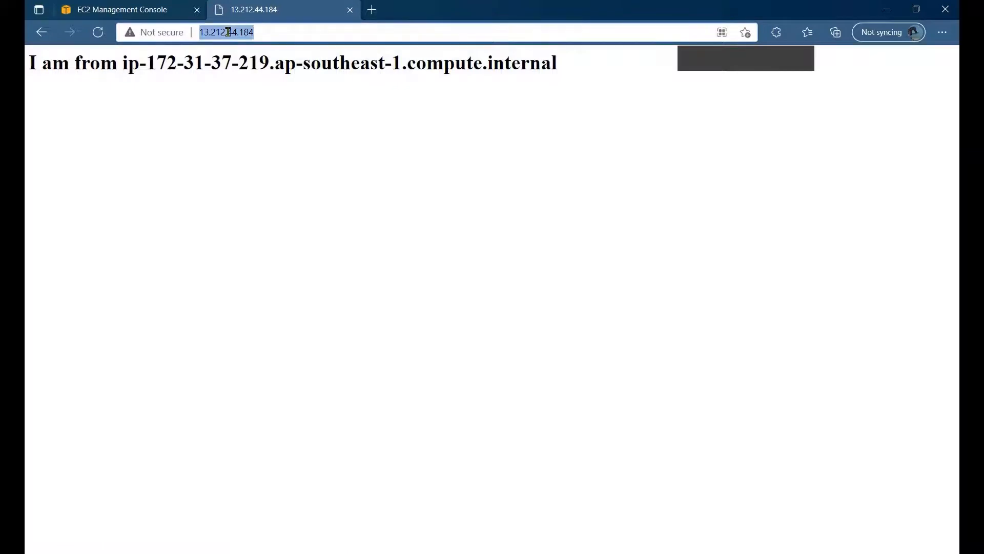
- Revisit the security group's inbound rules and the terminal session, and re-examine the heading of the served web page
left_click(132, 10)
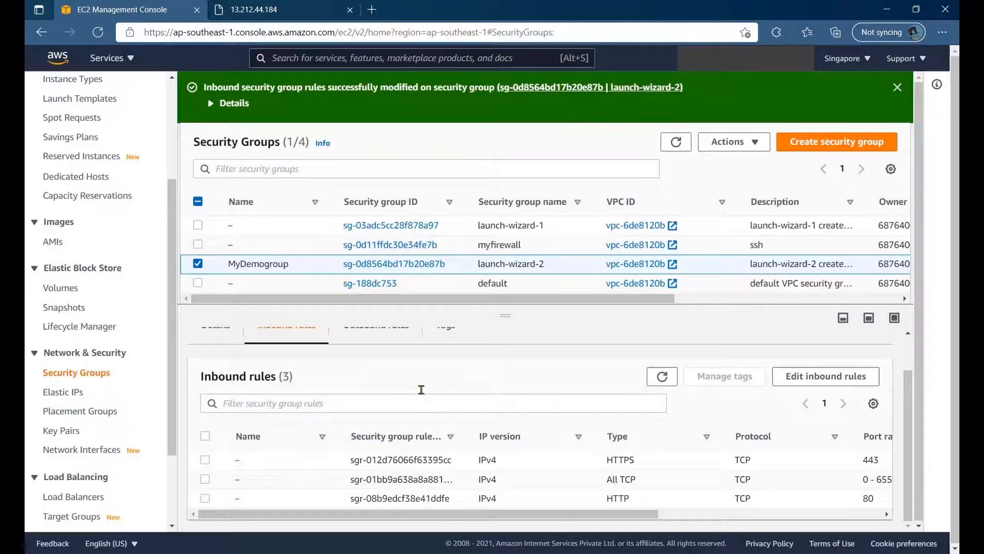
mouse_move(12, 392)
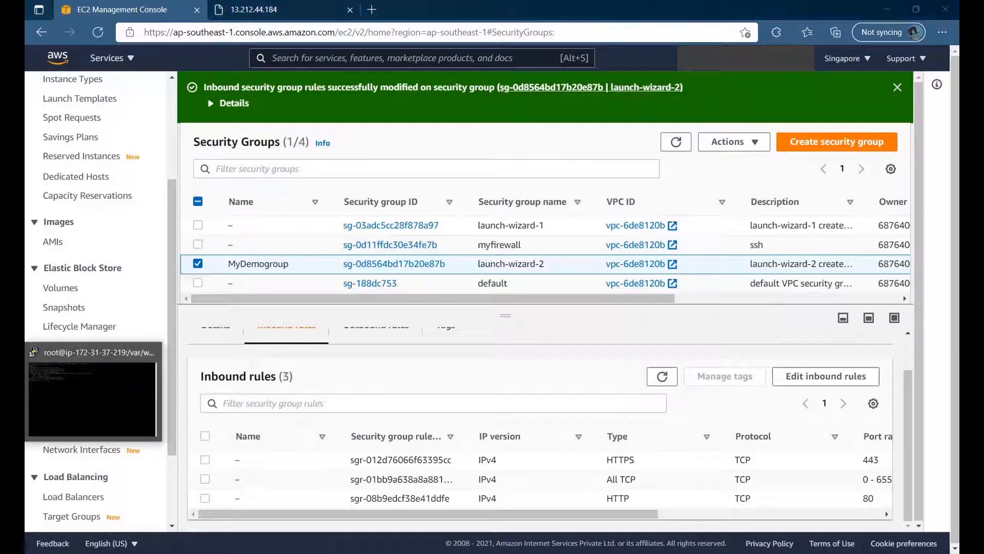
left_click(96, 392)
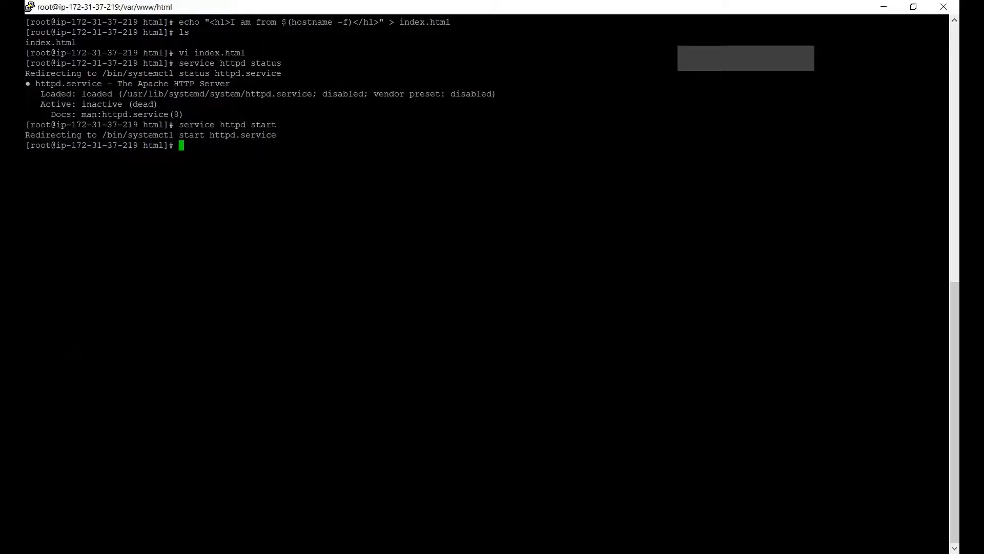
key("alt+Tab")
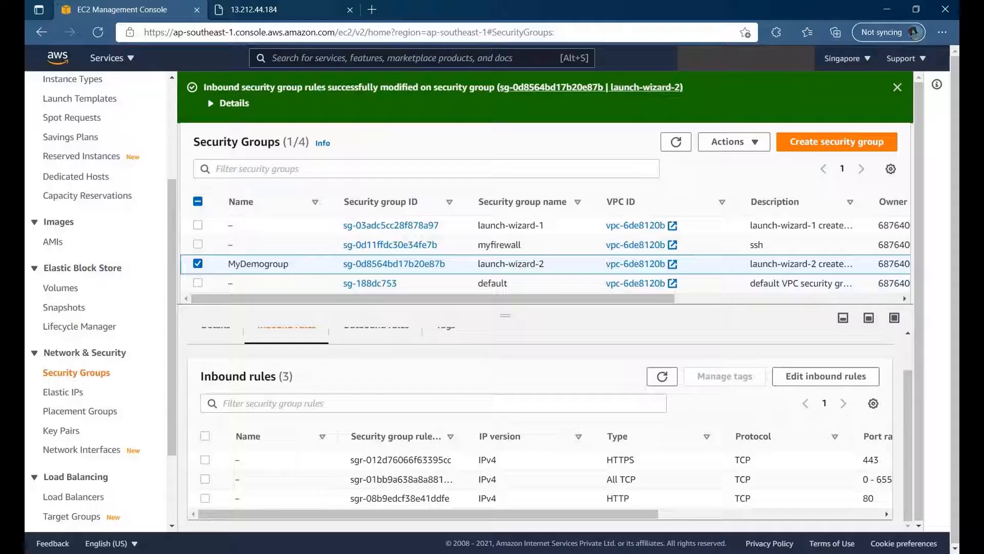
left_click(277, 10)
left_click_drag(556, 61, 31, 30)
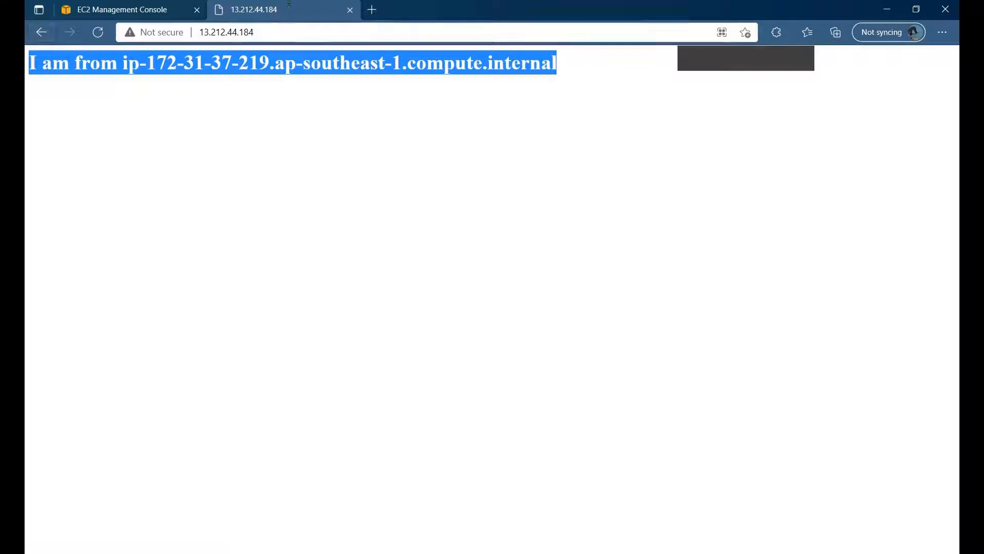
left_click(301, 31)
left_click(311, 82)
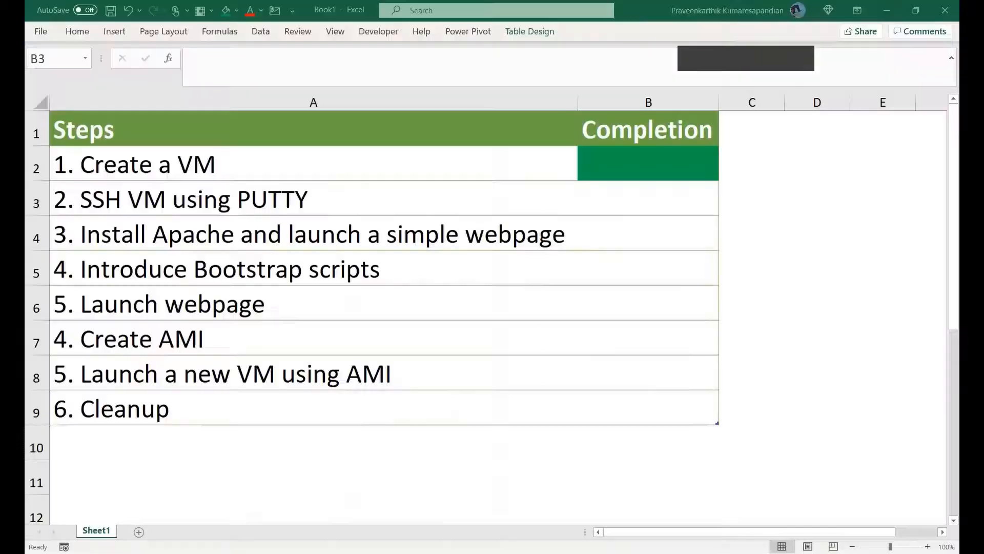
- Switch to the Excel checklist and fill the Completion cells B3 and B4 green for the PUTTY and Apache steps
left_click(600, 191)
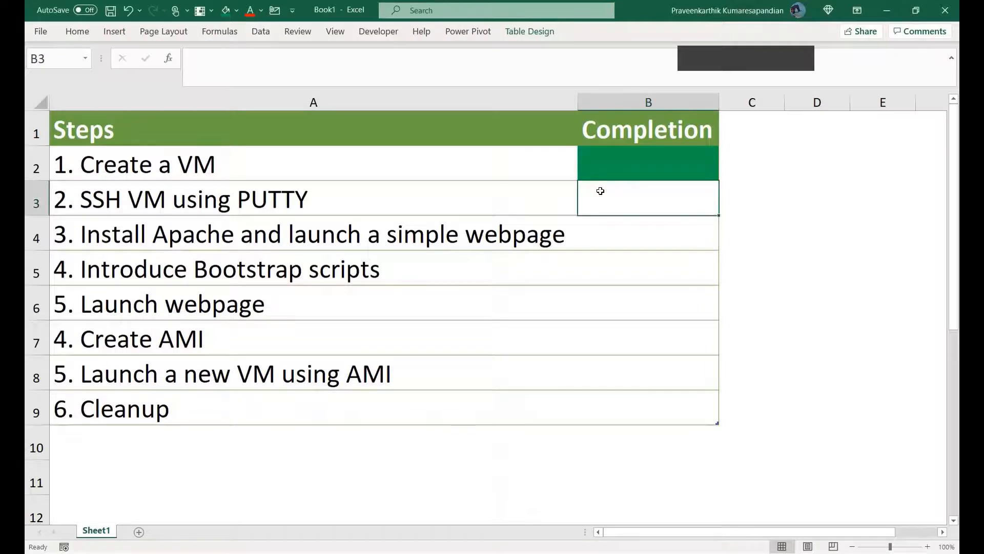
left_click(225, 10)
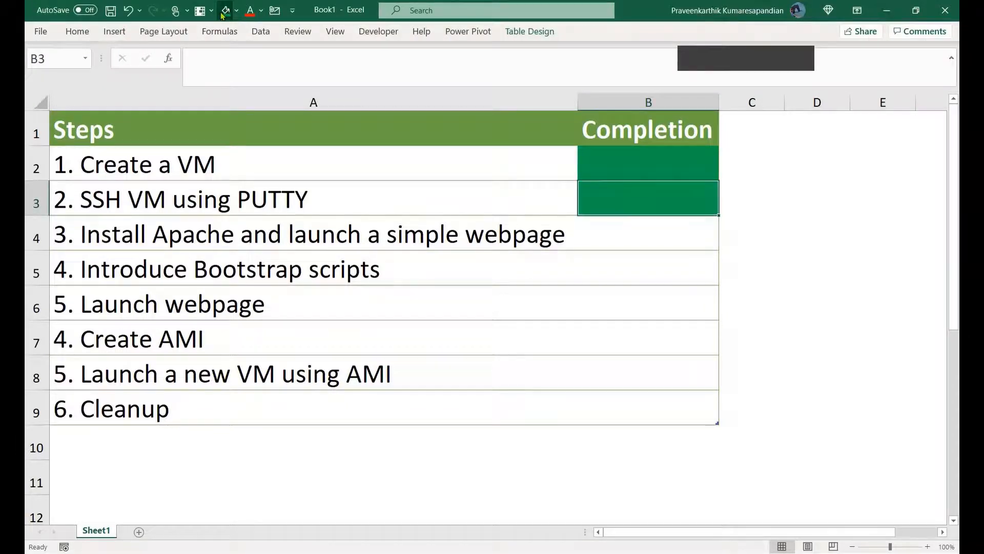
left_click(632, 228)
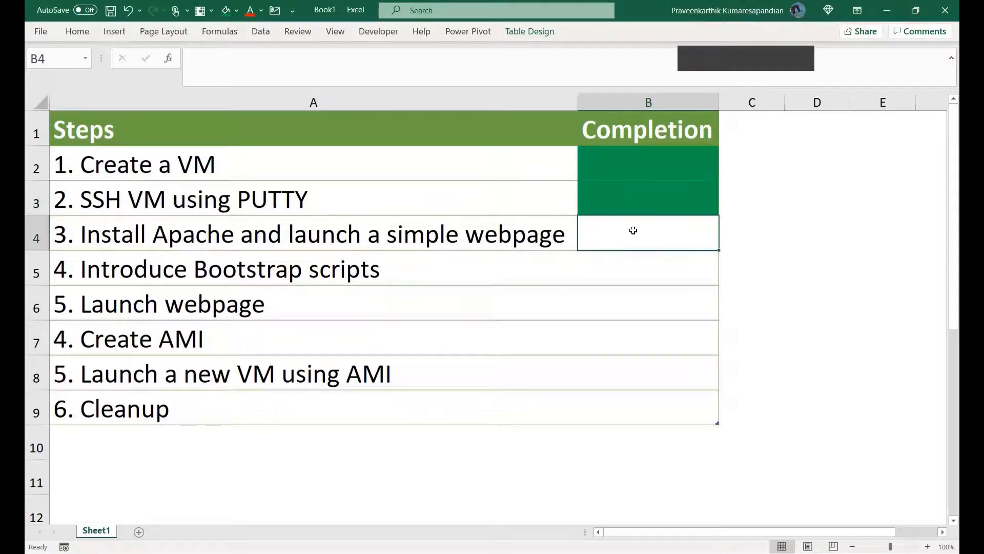
left_click(224, 11)
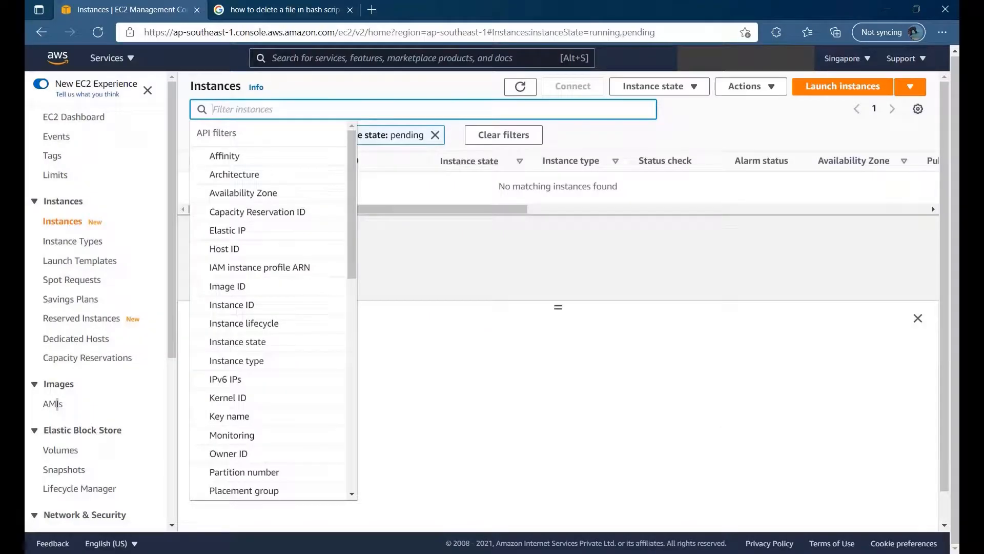
- Remove the green fill from Completion cells B5 and B6 in the Excel checklist and select the Bootstrap scripts step in A5
left_click(564, 273)
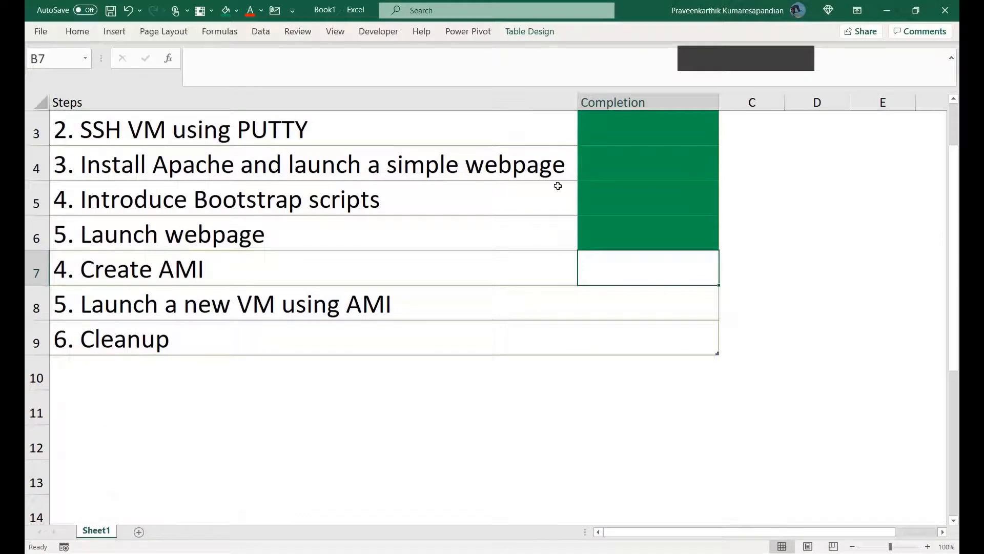
left_click(625, 207)
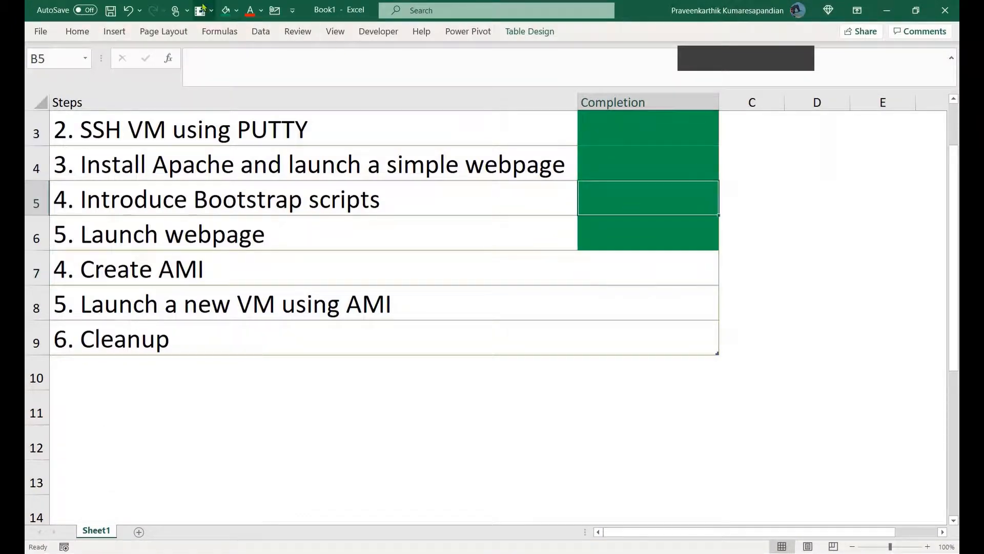
left_click(237, 10)
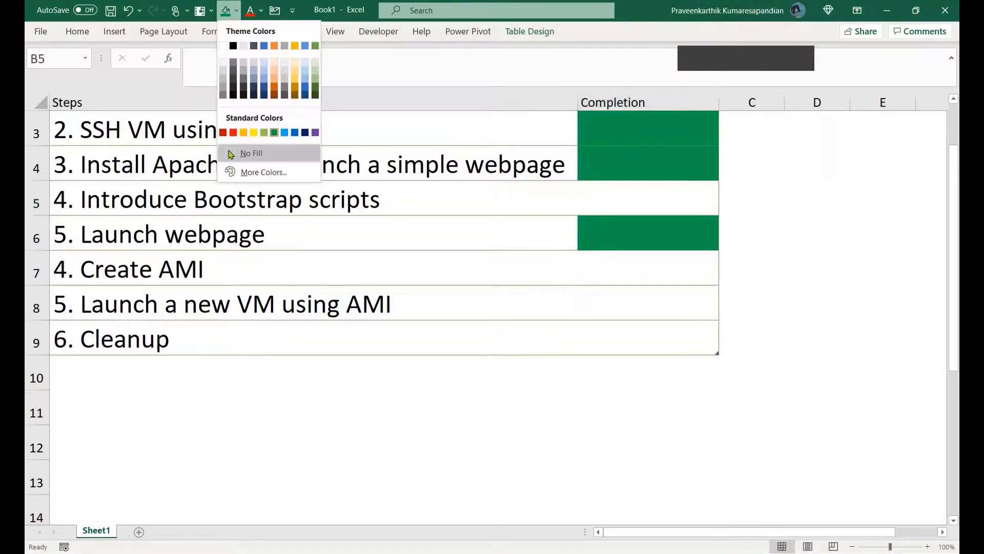
left_click(231, 153)
left_click(621, 229)
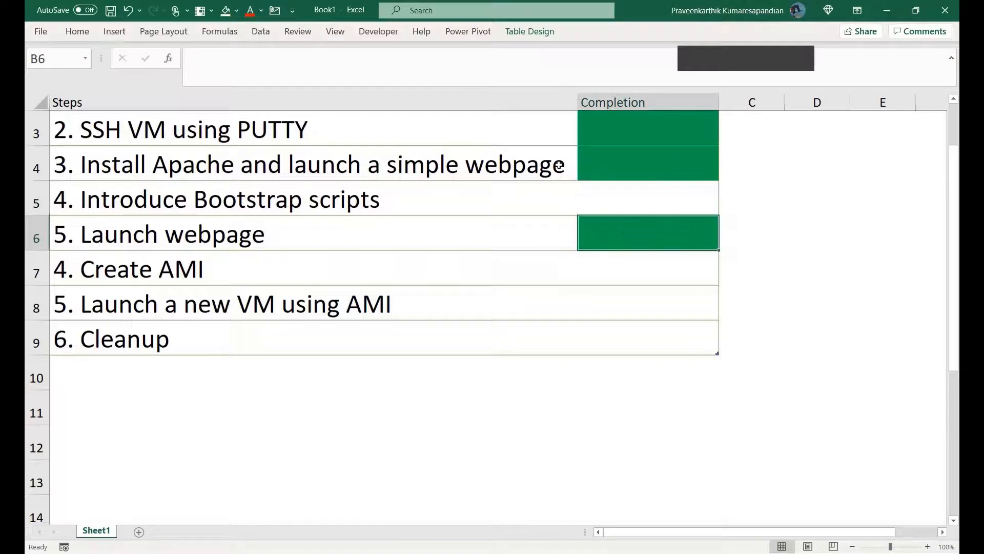
left_click(228, 11)
left_click(447, 194)
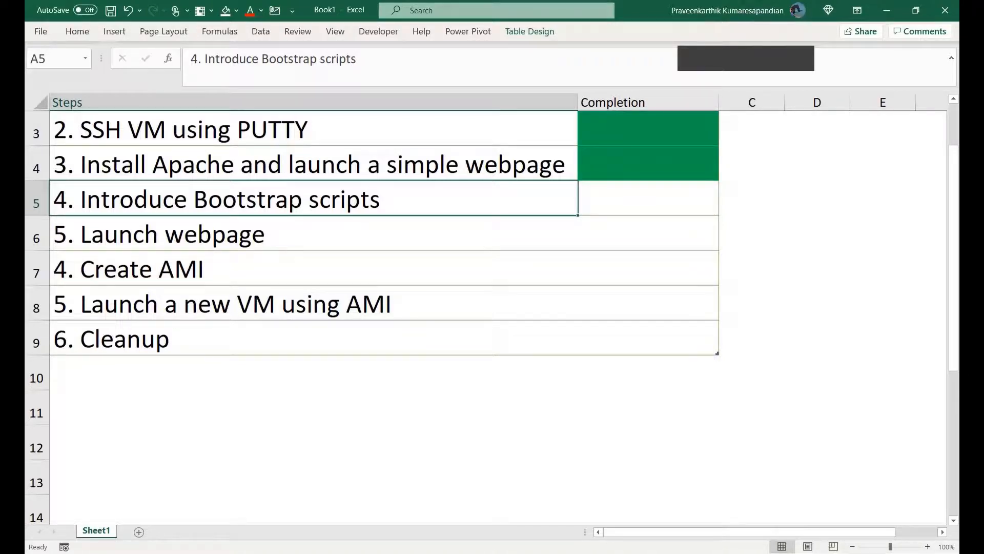
- Switch to the EC2 console and start a new instance launch with the Amazon Linux 2 AMI and t2.micro type, proceeding to instance details
left_click(95, 190)
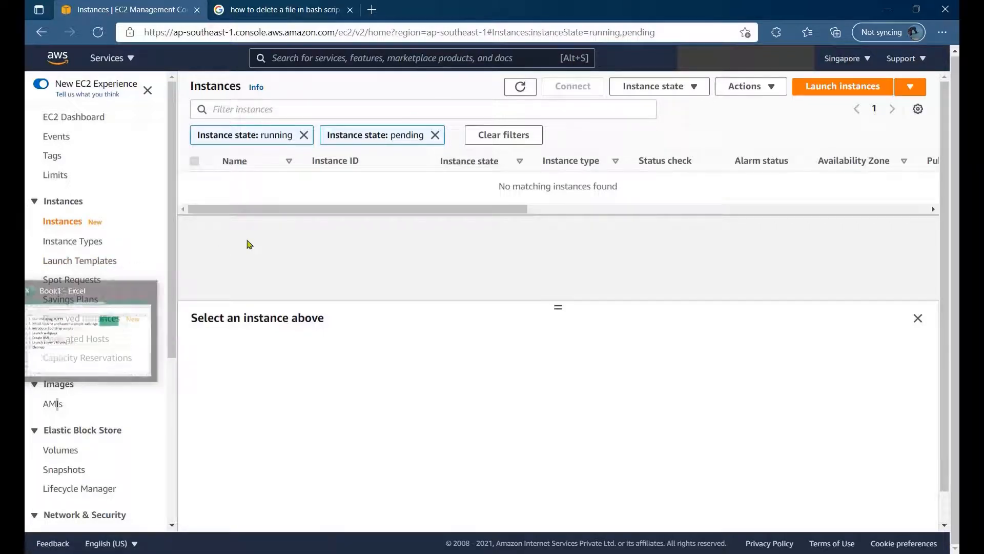
left_click(826, 87)
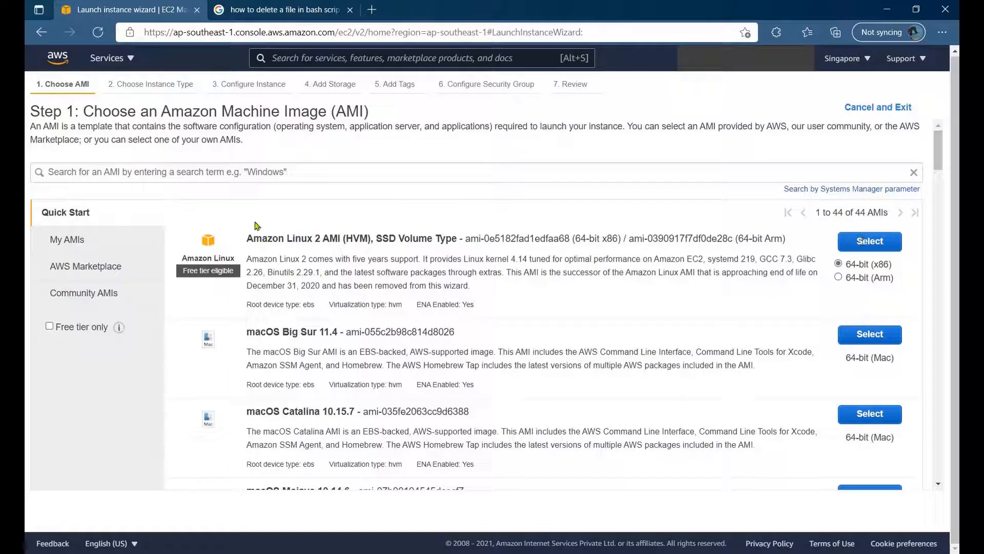
left_click_drag(261, 239, 352, 239)
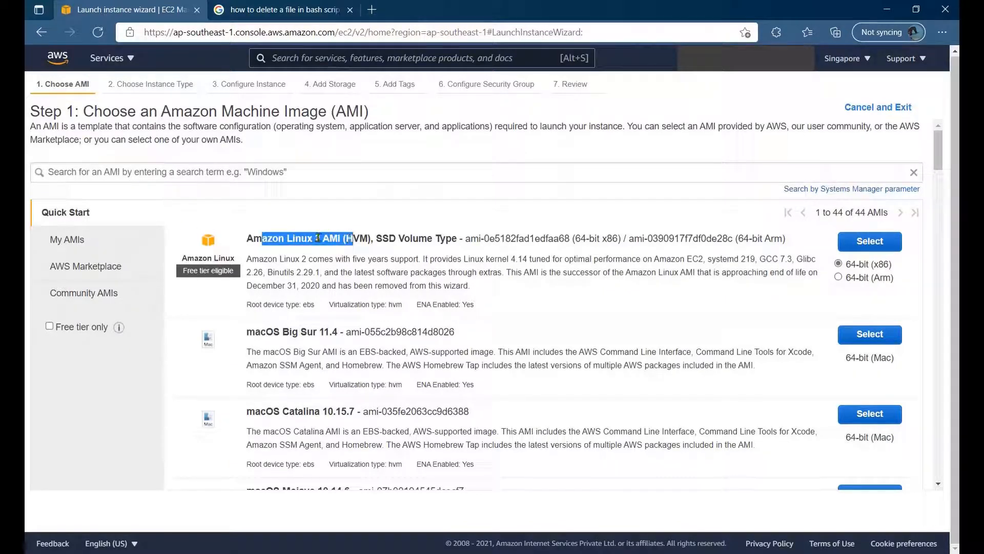
left_click(859, 249)
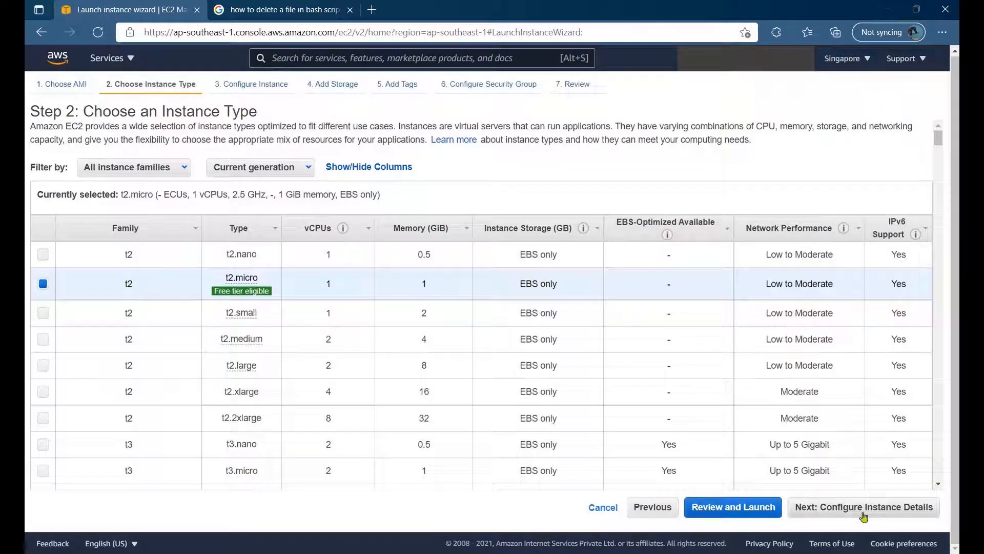
left_click(862, 508)
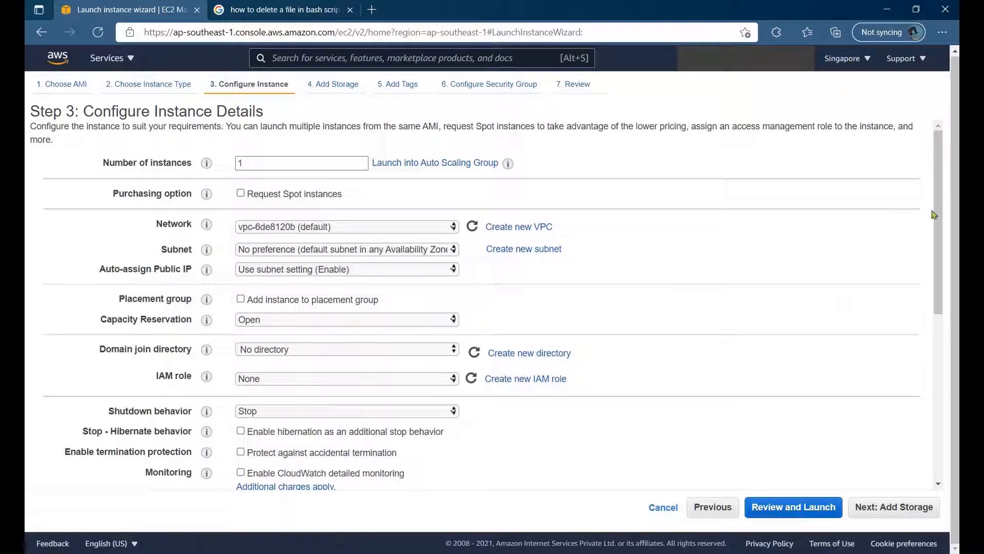
- Copy the bootstrap script from "#!/bin/bash" through "service httpd start" in Notepad and paste it as text into the instance's user data
left_click_drag(936, 210, 957, 427)
left_click(282, 438)
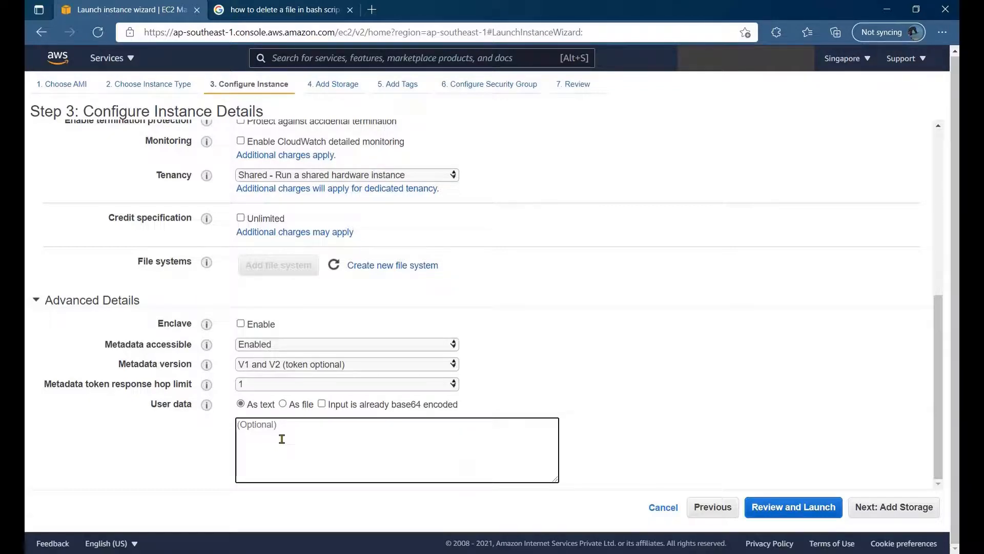
key("alt+Tab")
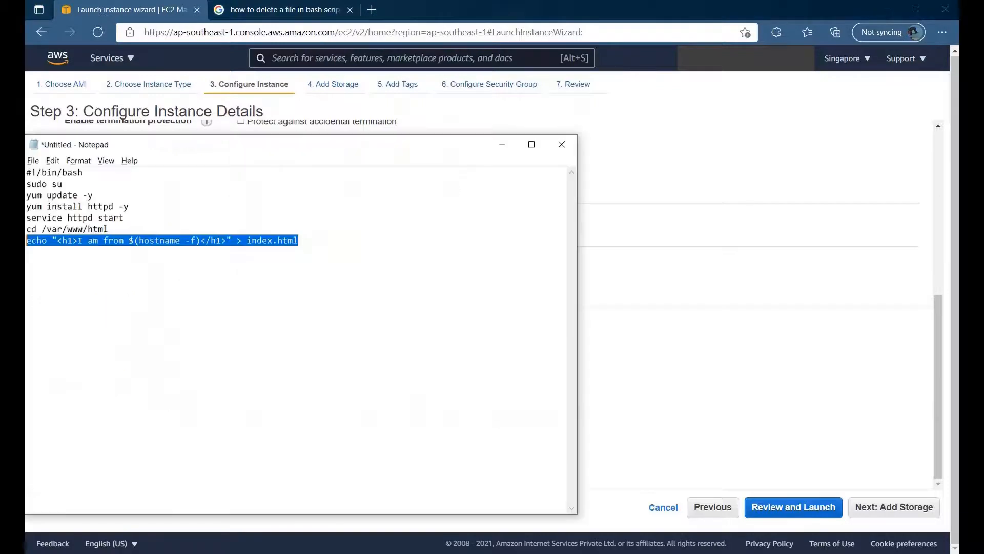
left_click_drag(27, 172, 116, 227)
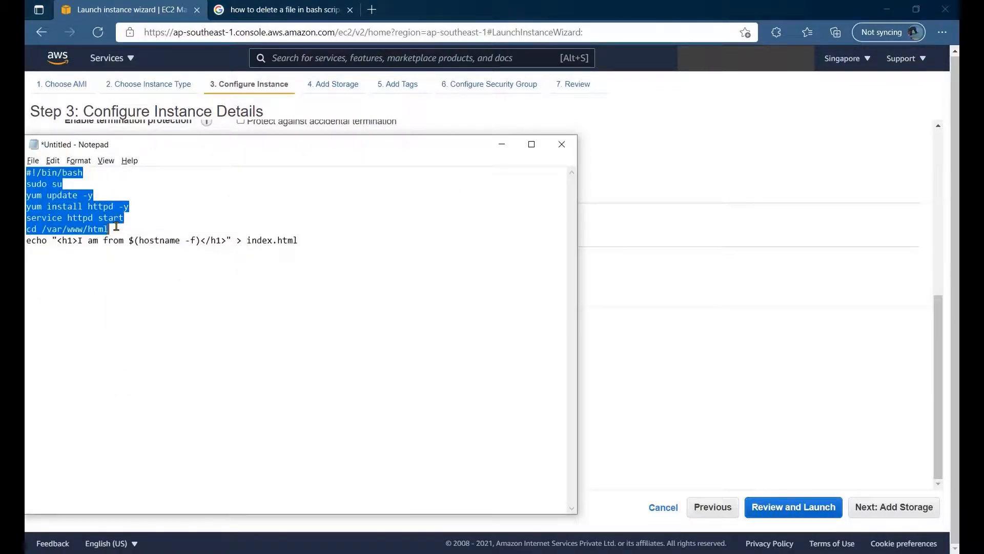
key("ctrl+c")
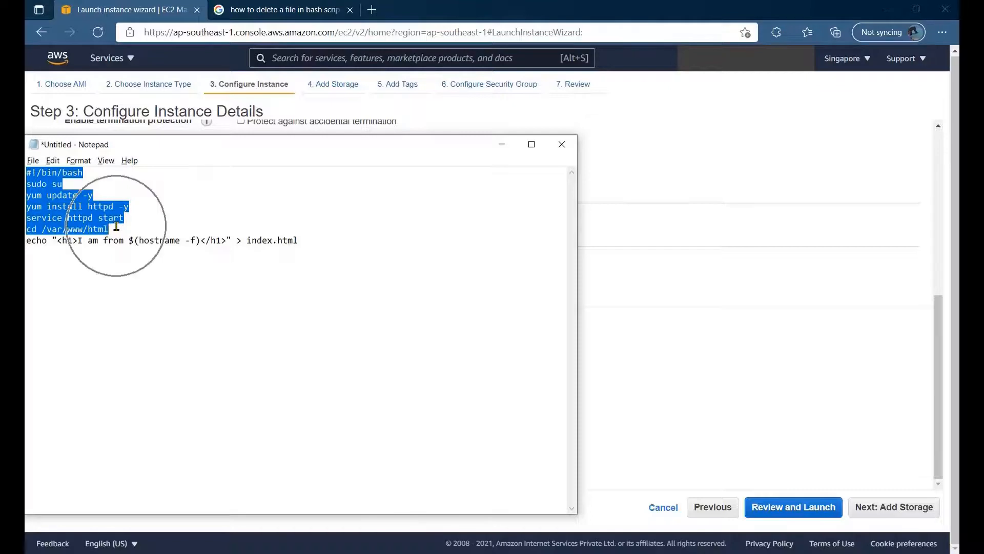
left_click_drag(132, 217, 26, 173)
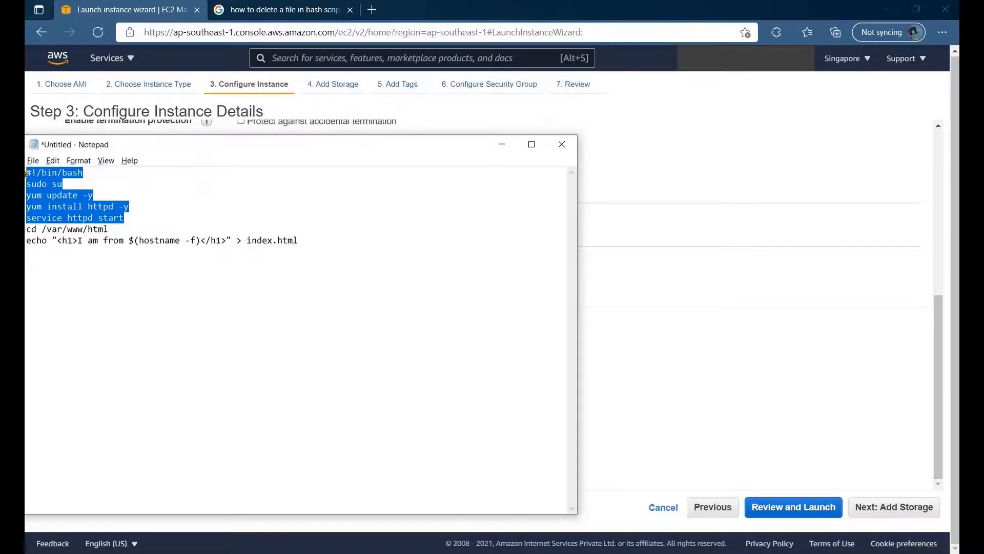
key("alt+Tab")
left_click(277, 440)
key("ctrl+v")
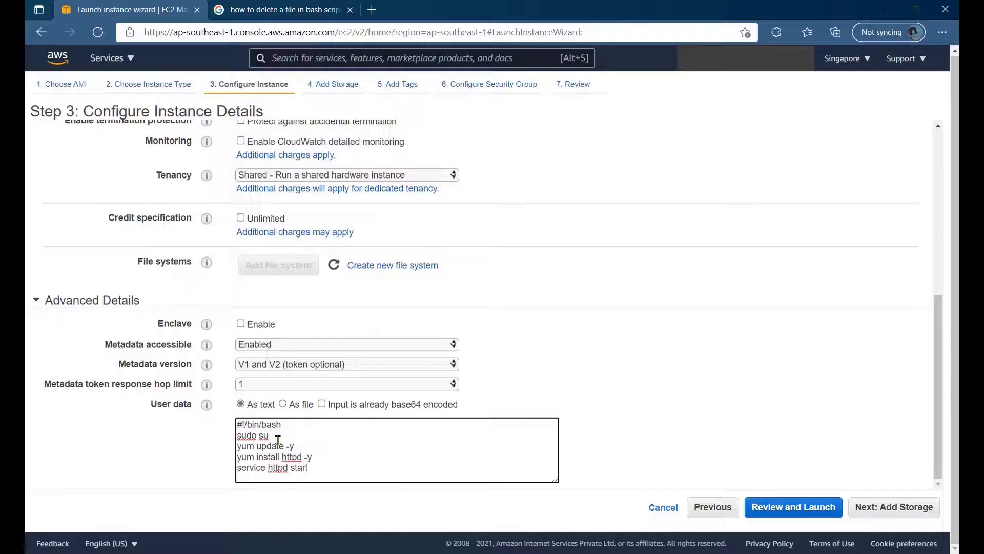
left_click_drag(291, 424, 230, 431)
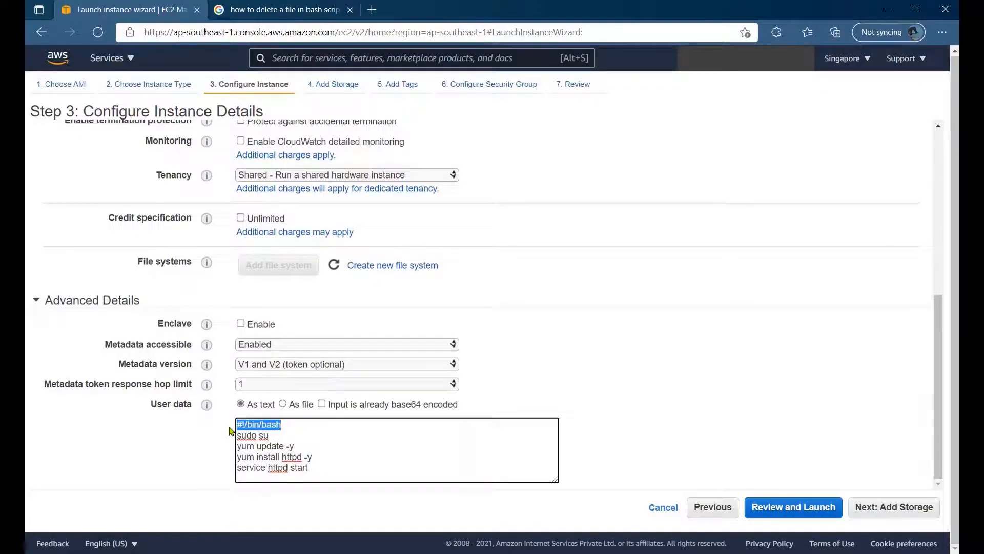
left_click(299, 430)
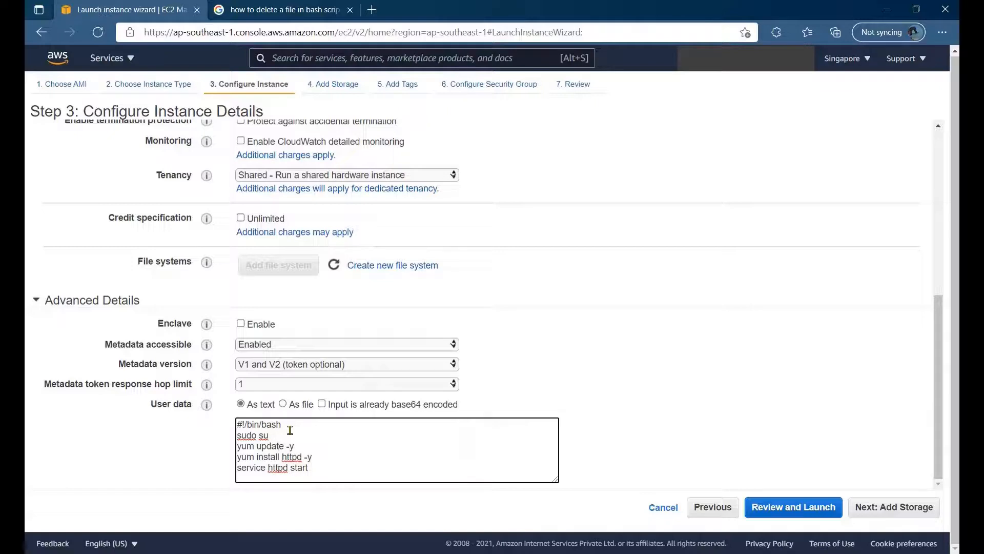
key("Down")
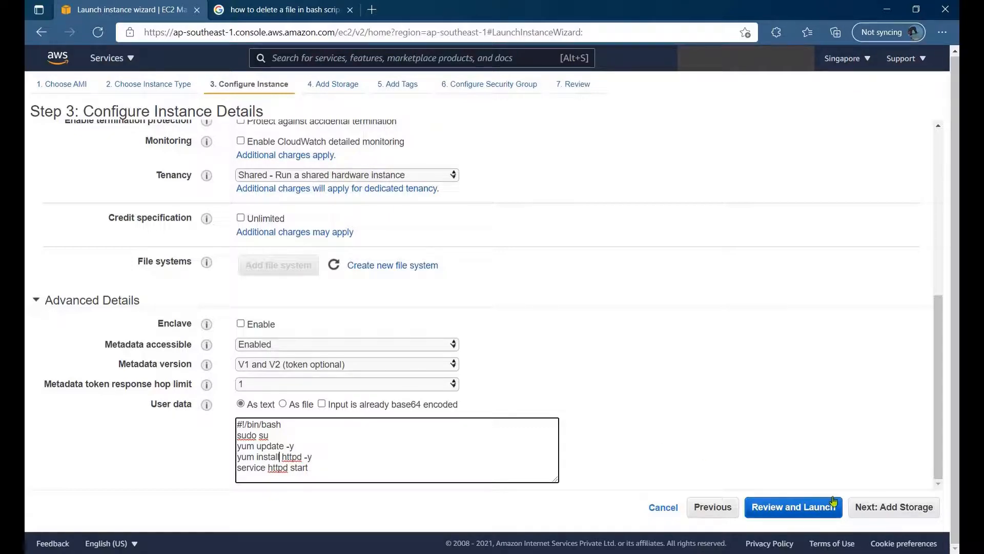
- Keep the default storage and tags, assign the existing security group launch-wizard-2, and proceed to the launch review
left_click(902, 509)
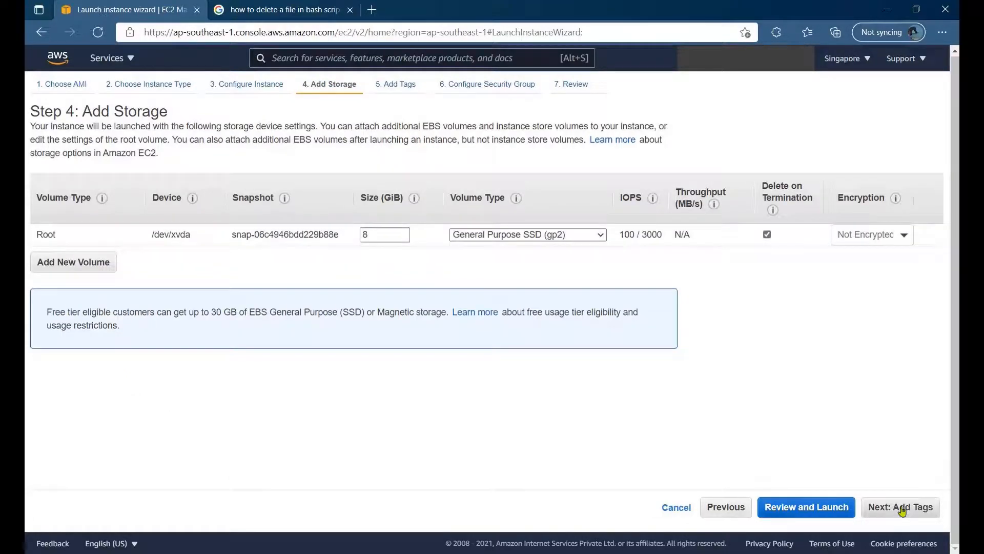
left_click(902, 509)
left_click(901, 508)
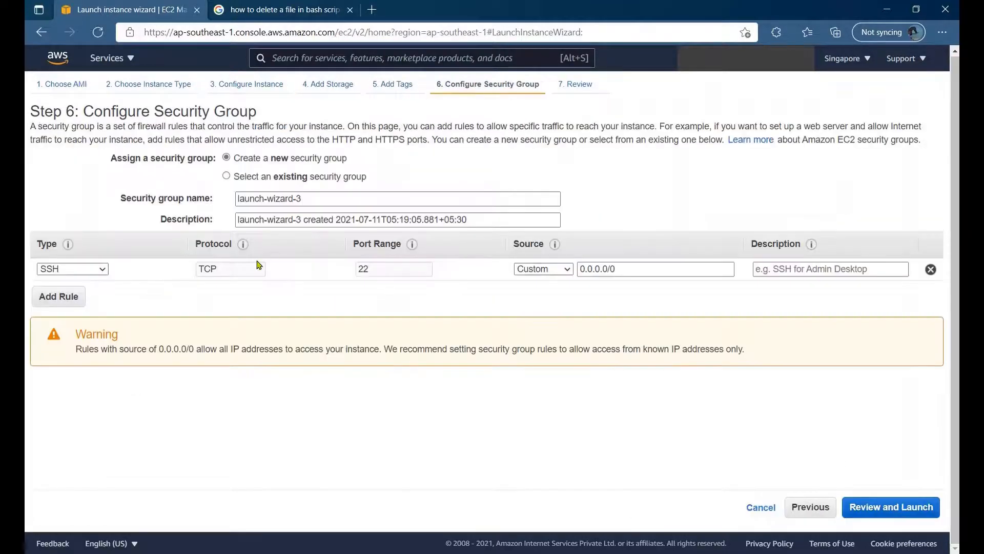
left_click(226, 176)
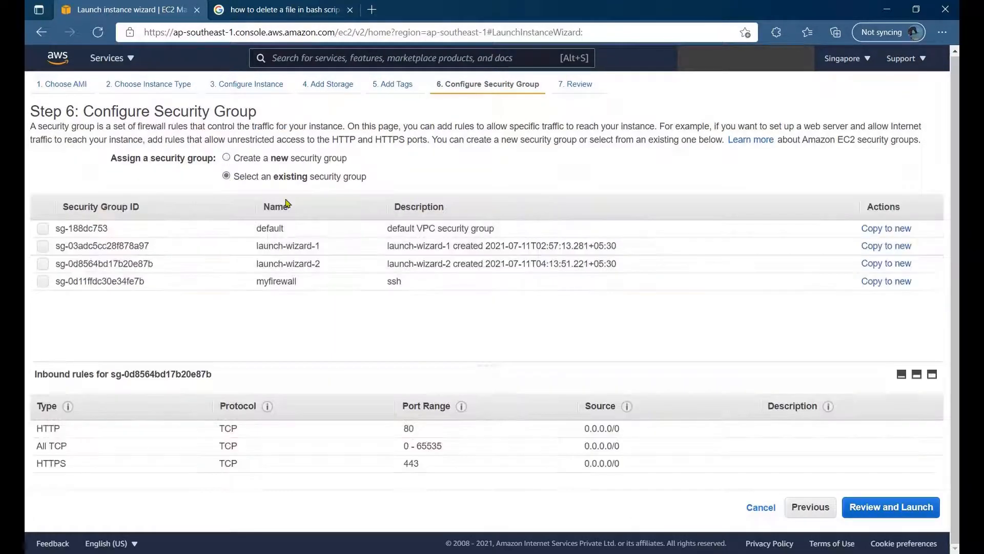
left_click(181, 268)
left_click(889, 506)
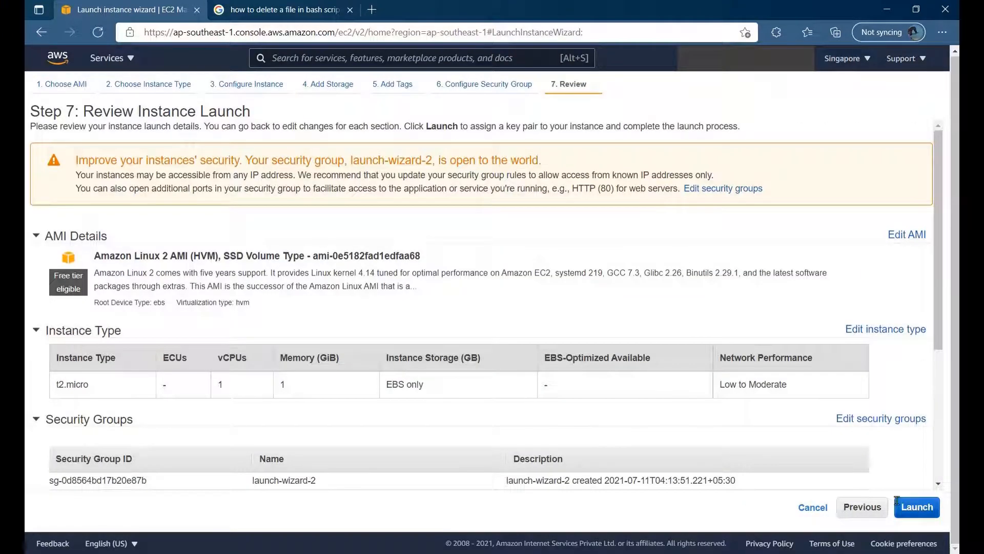
- Launch the instance with the existing EC2DemoKey key pair, acknowledging access to the private key file, and return to the instances list
left_click(920, 513)
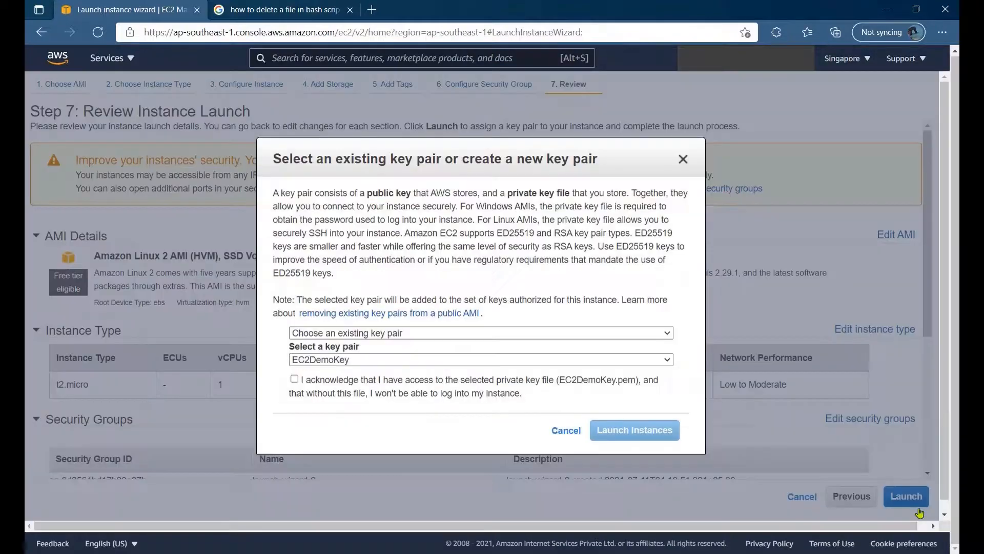
left_click(294, 379)
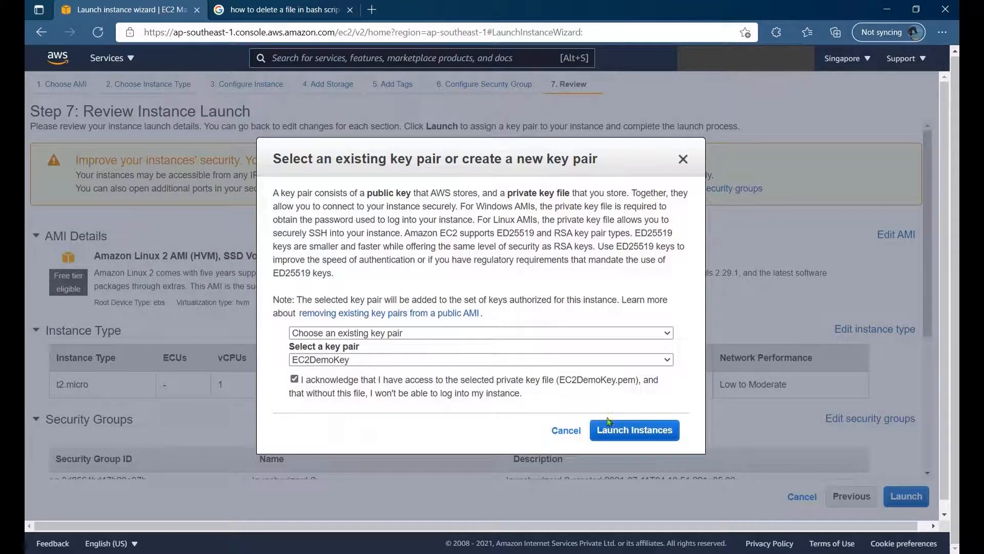
left_click(616, 433)
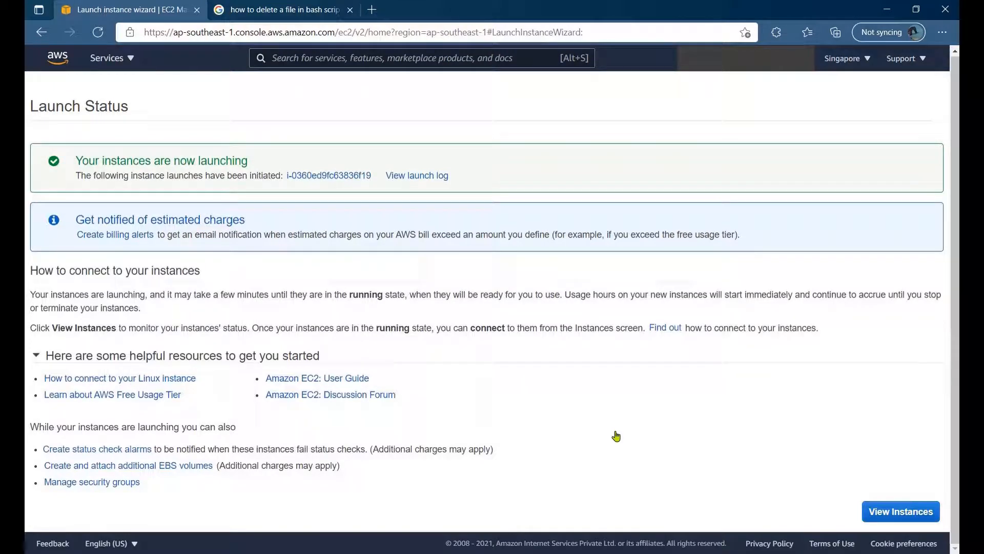
key("Return")
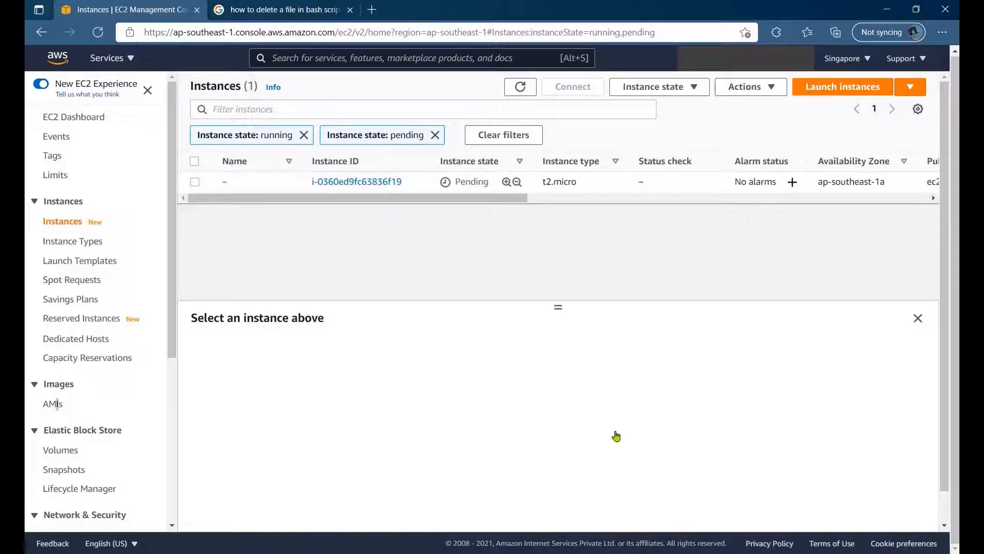
left_click(276, 187)
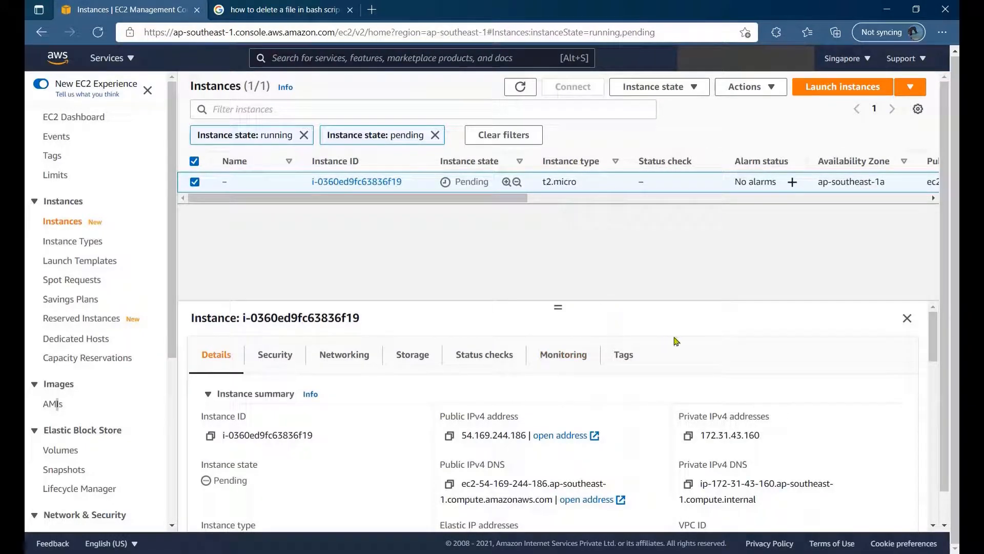
left_click(451, 436)
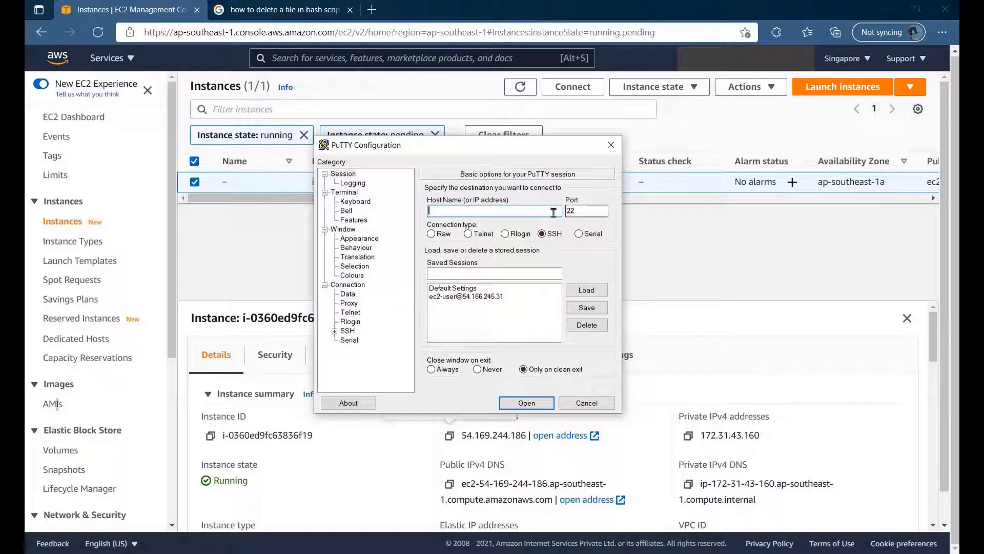
type("ec2-user@")
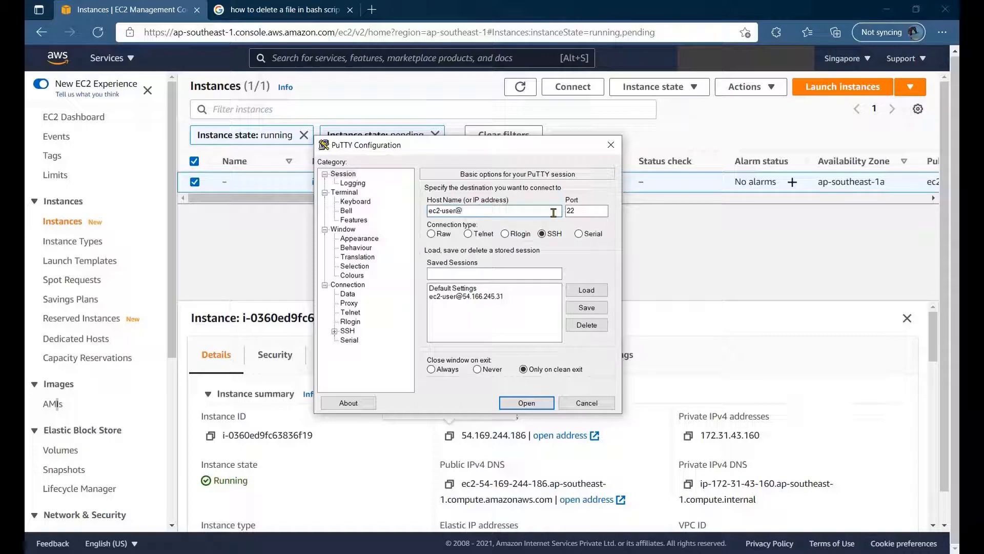
key("ctrl+v")
left_click_drag(536, 146, 446, 57)
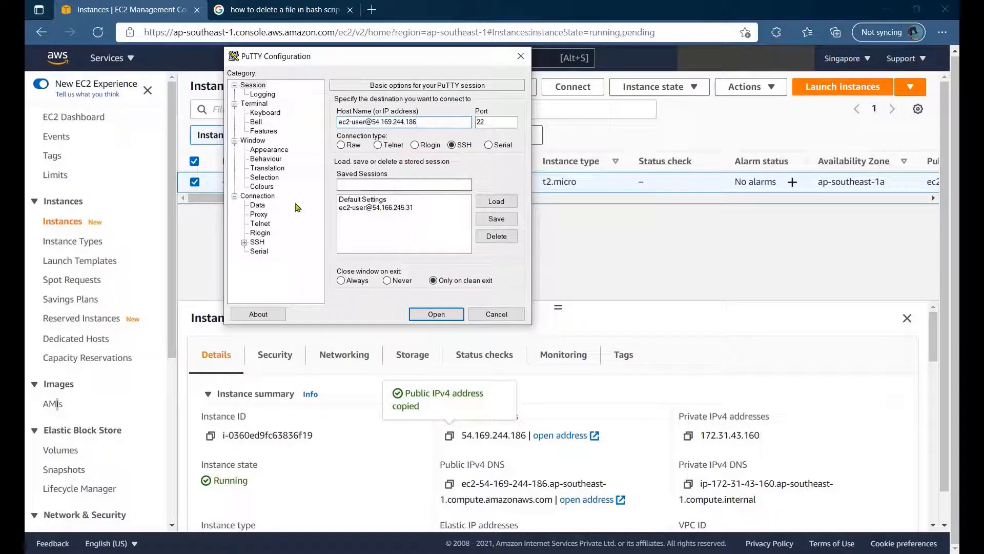
- Set EC2DemoKey.ppk as the SSH private key file, open the PuTTY session and accept the server's host key
left_click(245, 243)
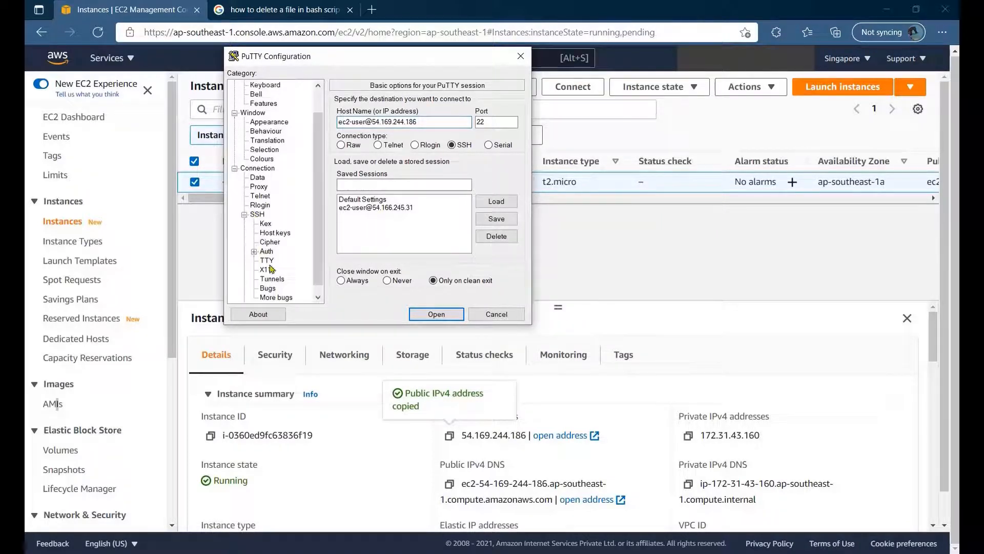
left_click(267, 251)
left_click(488, 231)
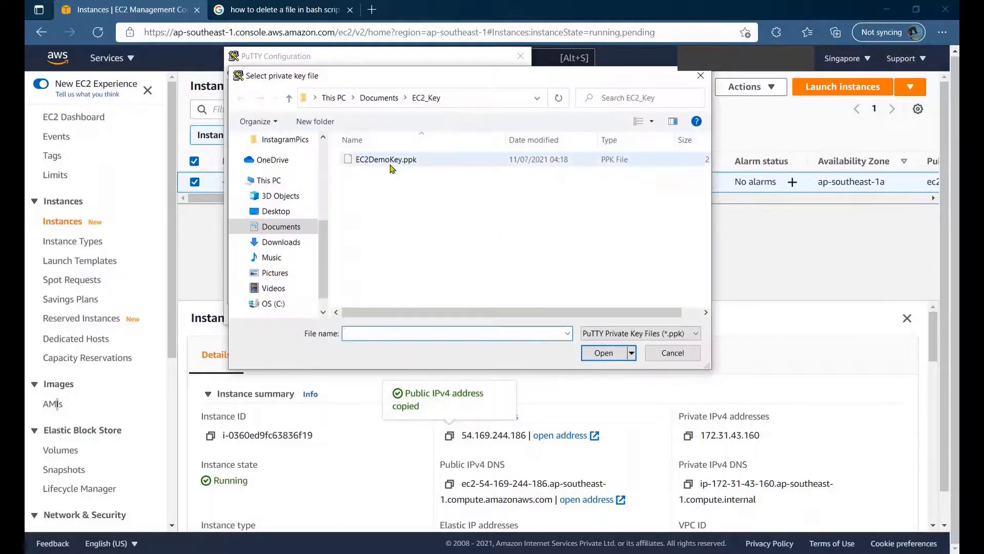
double_click(388, 161)
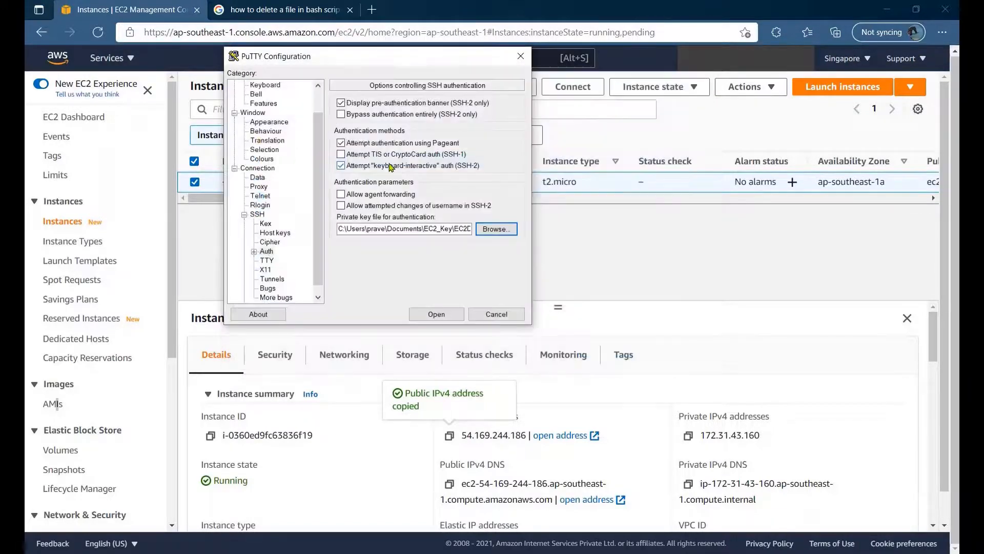
left_click(436, 314)
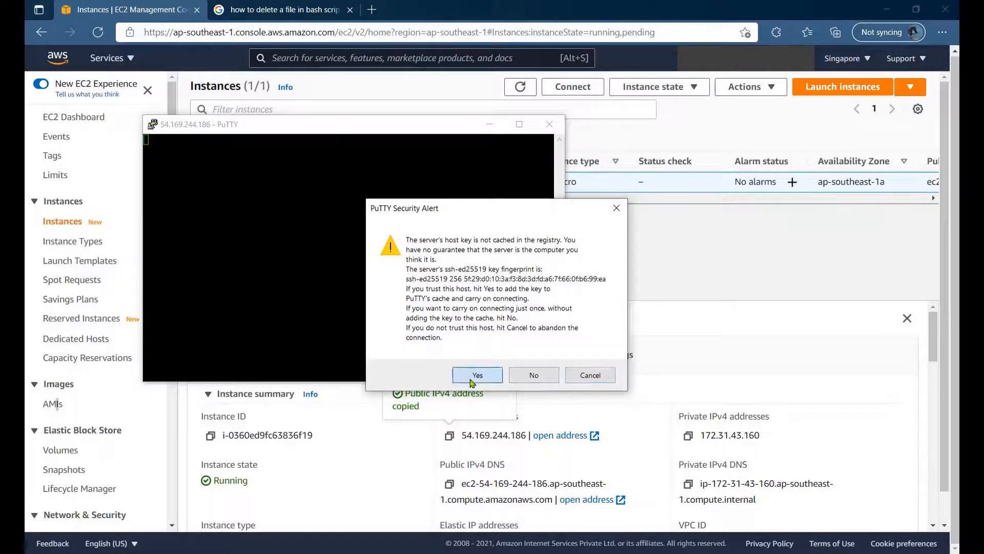
left_click(473, 379)
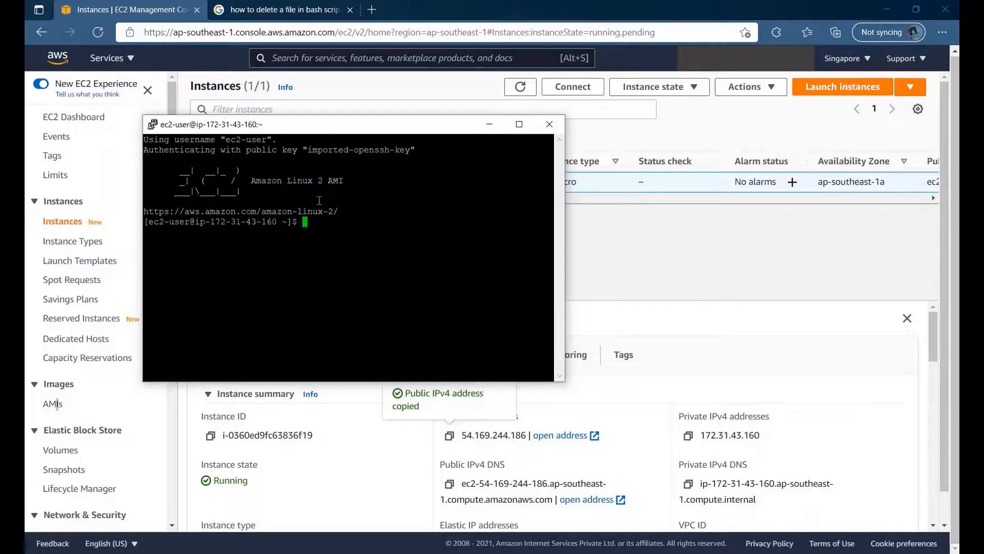
- Check the Apache service in the terminal with "service httpd status"
double_click(306, 221)
left_click(306, 221)
type("service http")
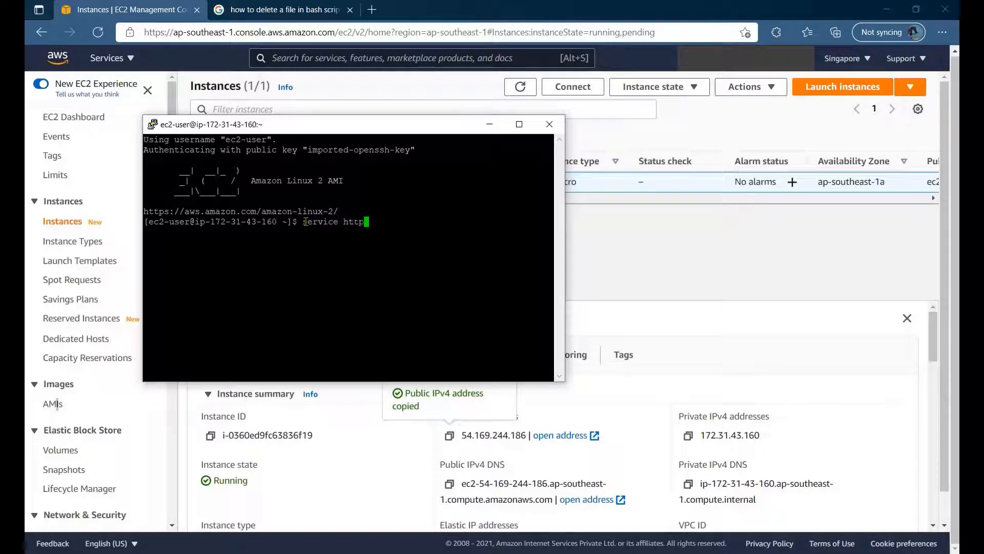
type("d status")
key("Return")
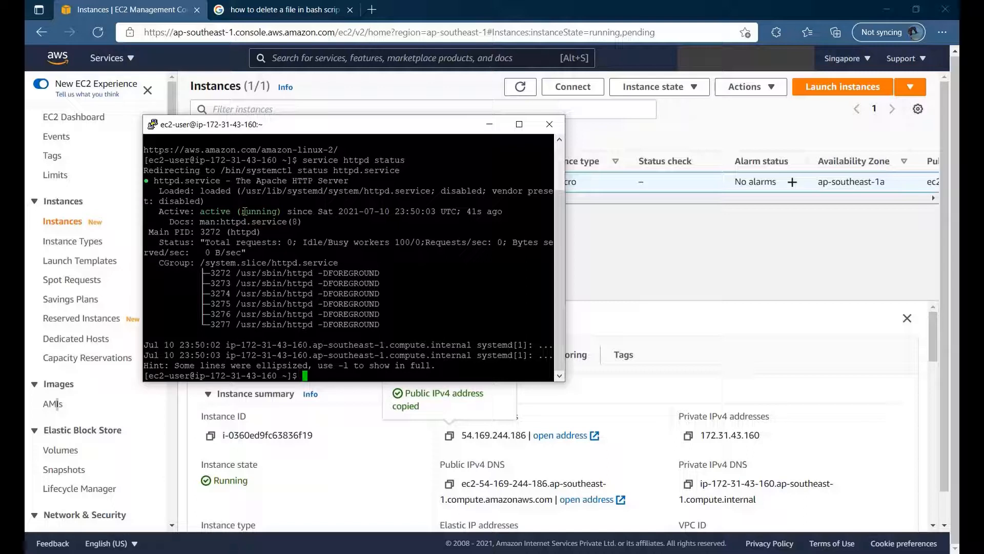
- Change to /var/www/html and try to write "<h1>I am from $(hostname -f)</h1>" to index.html with echo
type("cd /var/www/html")
key("Return")
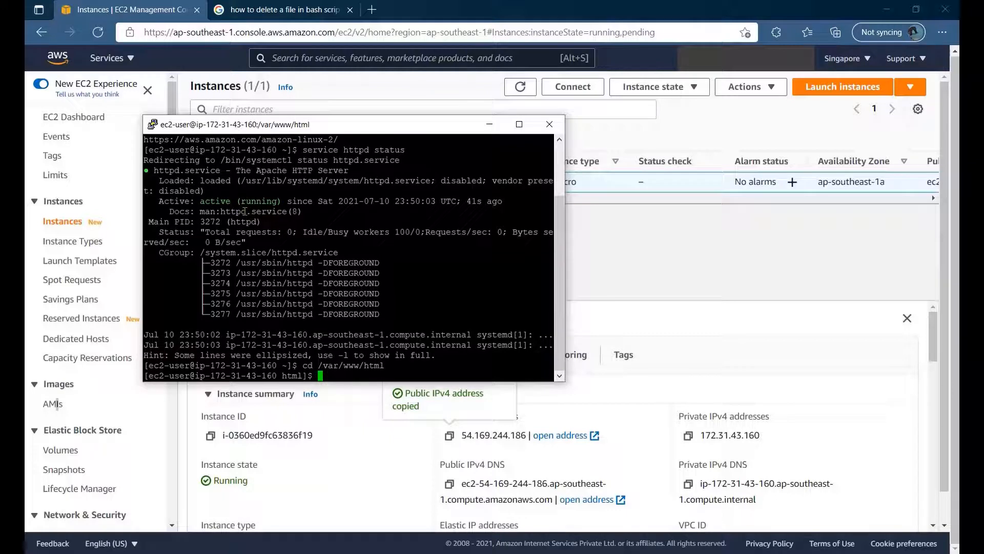
type("echo")
type("\"<h1>I am from $(")
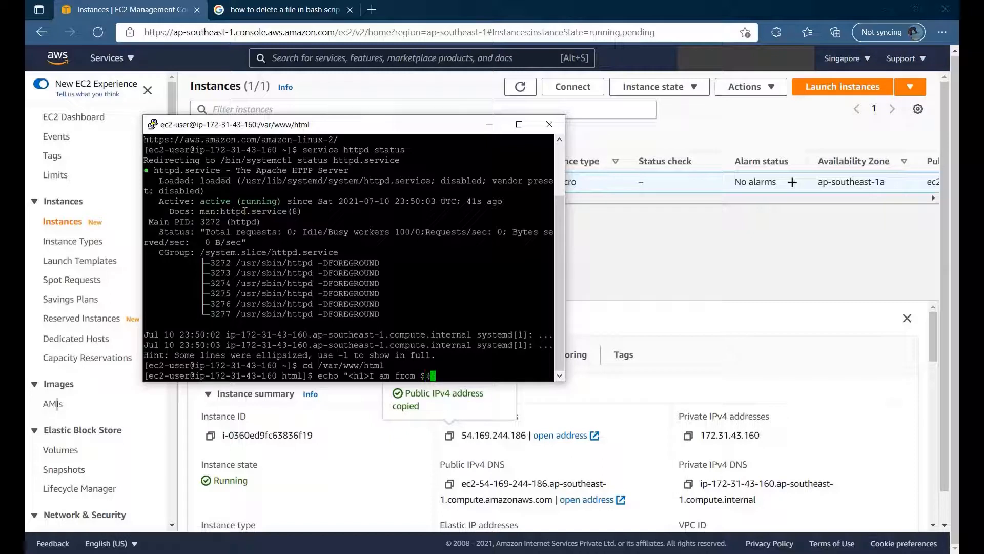
type("hostname -f)</h1>\" > index.html")
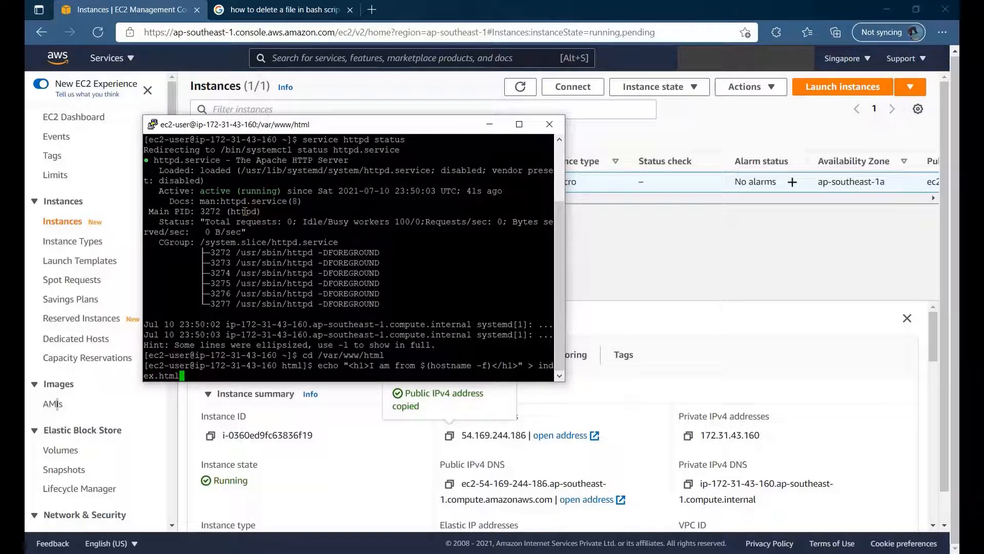
key("Return")
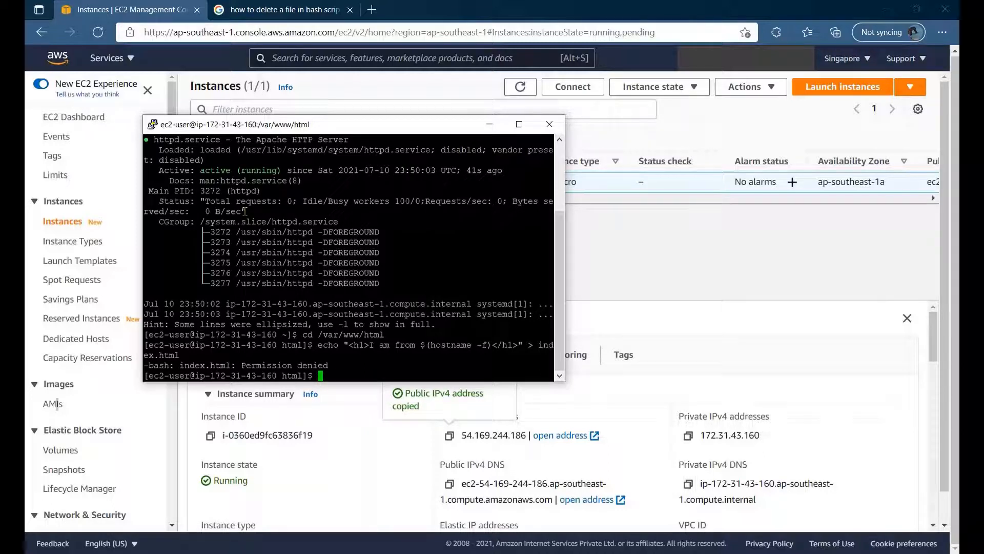
- Switch to the root user with "sudo su" and rerun the same echo command to write index.html
type("sudo su")
key("Return")
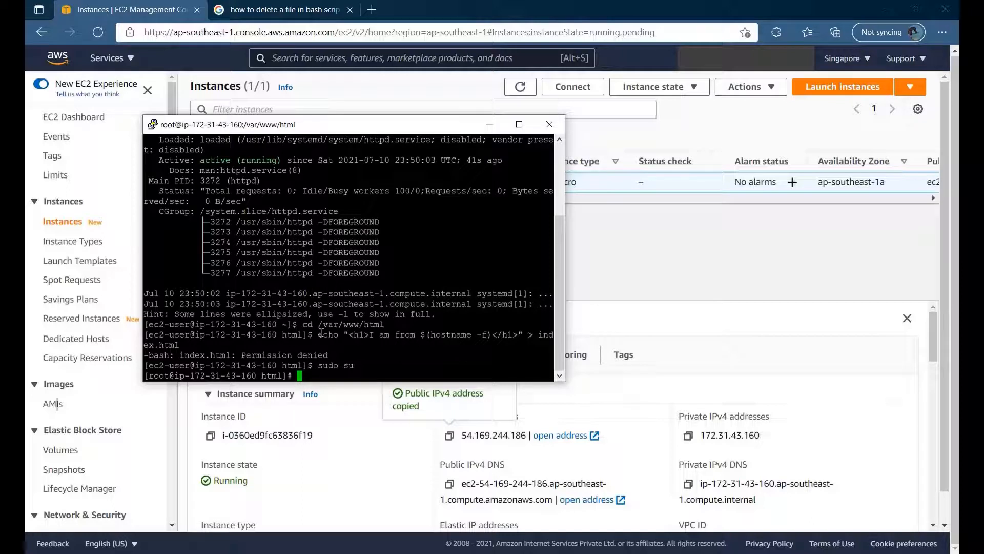
left_click_drag(318, 335, 321, 346)
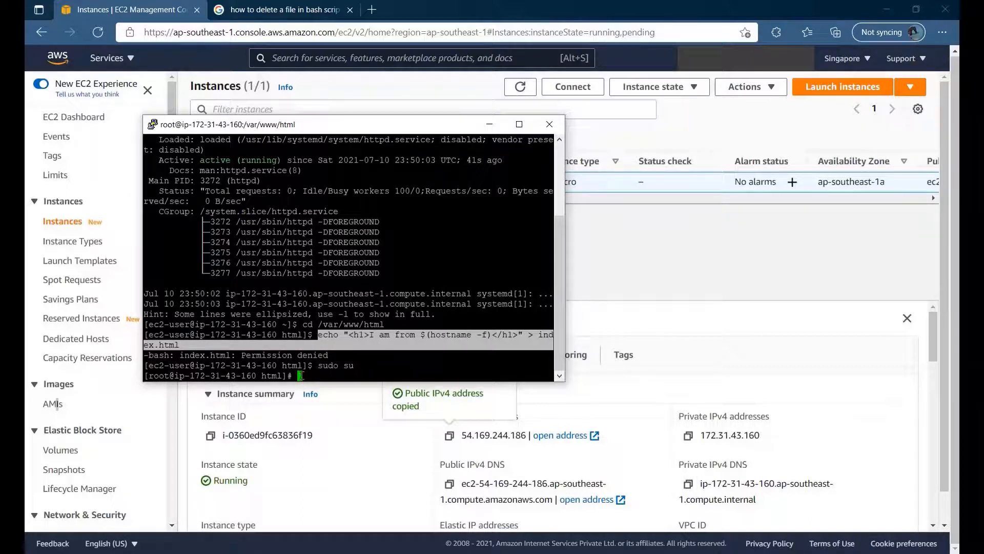
right_click(301, 376)
- List the html directory, view index.html in vi and quit the editor without saving
type("ls")
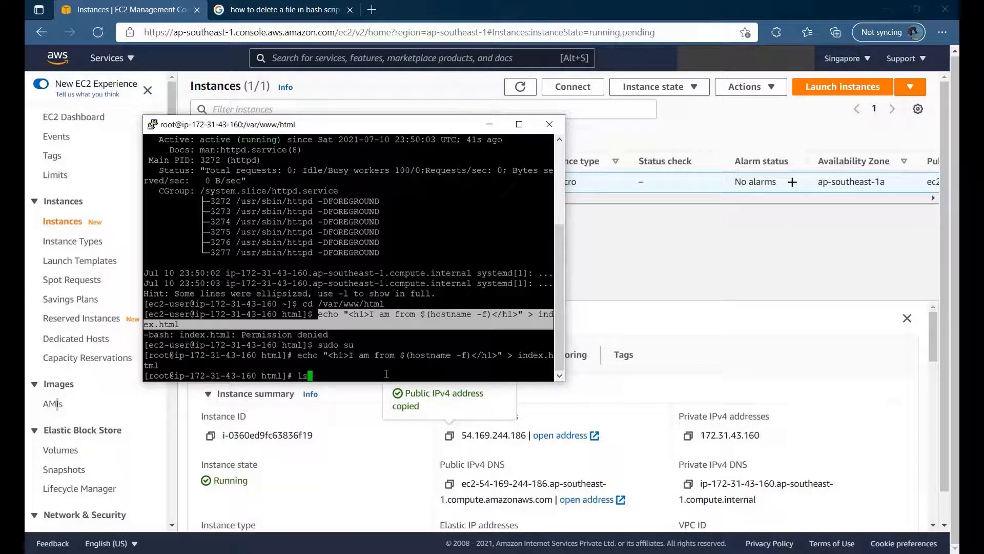
key("Return")
type("vi index.html")
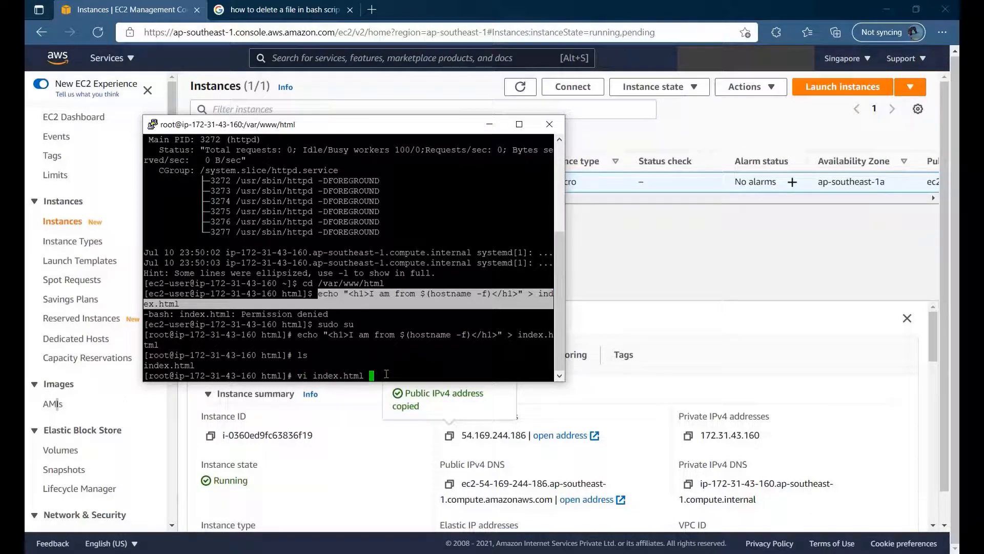
key("Return")
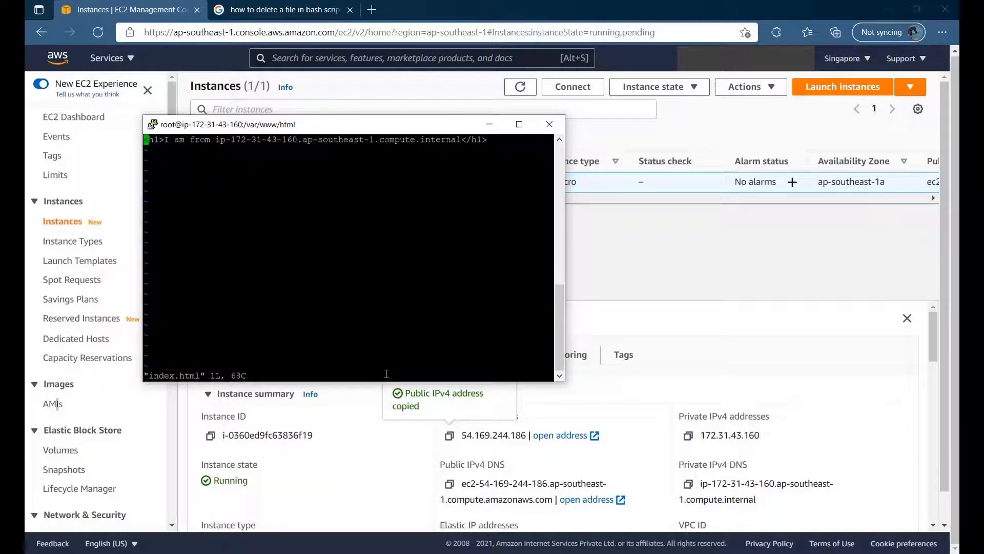
type(":q!")
key("Return")
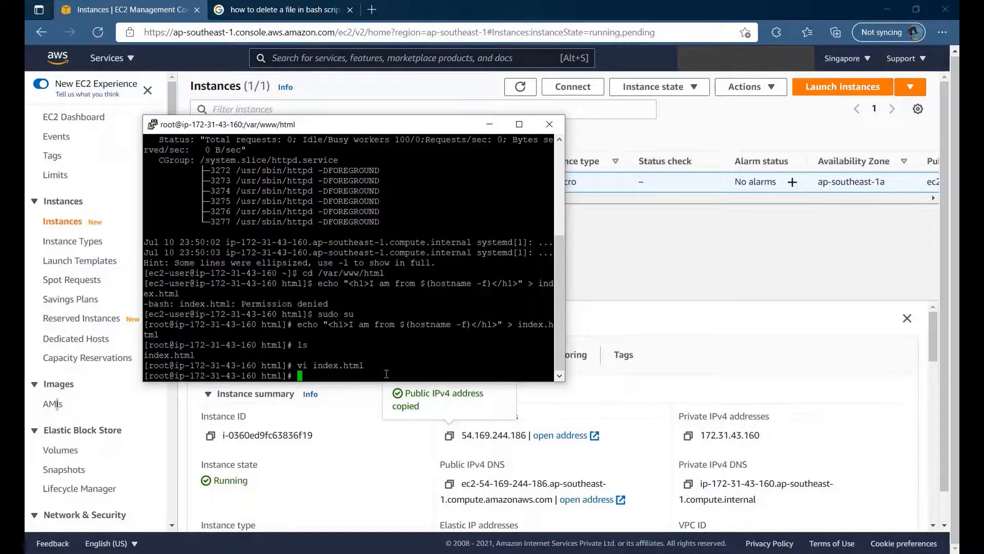
- Close the Google search tab, load 54.169.244.186 in a new browser tab to check the webpage, and return to the EC2 console
left_click(350, 10)
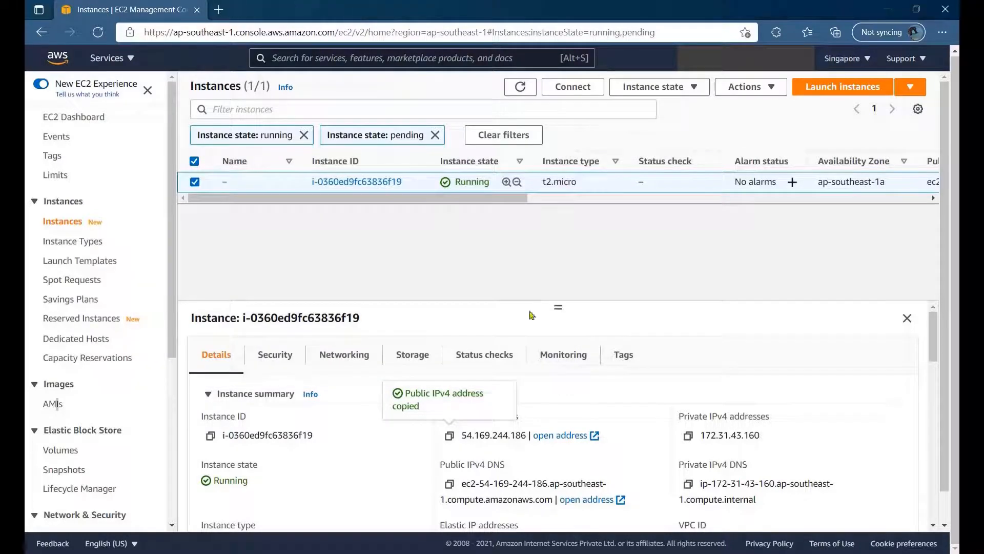
left_click(219, 10)
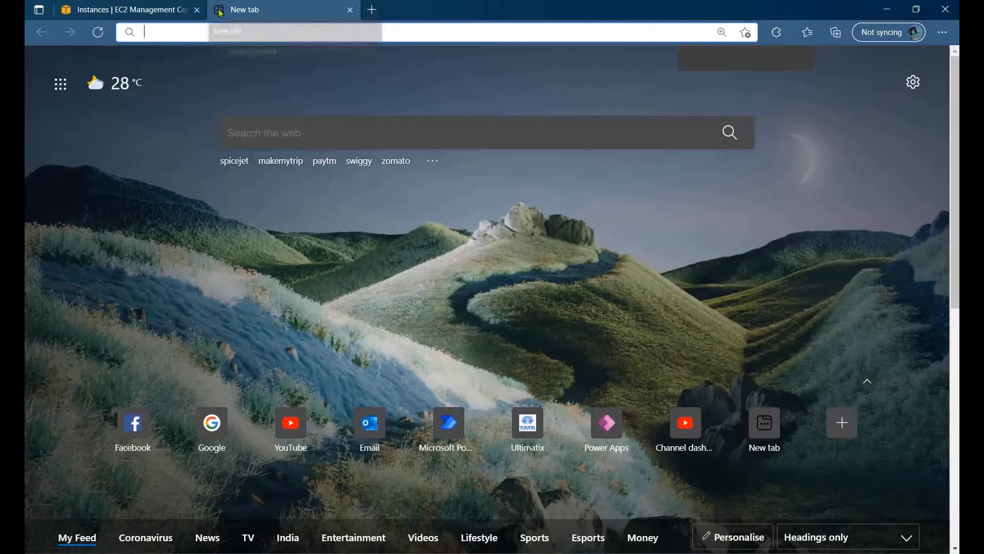
key("ctrl+v")
key("Return")
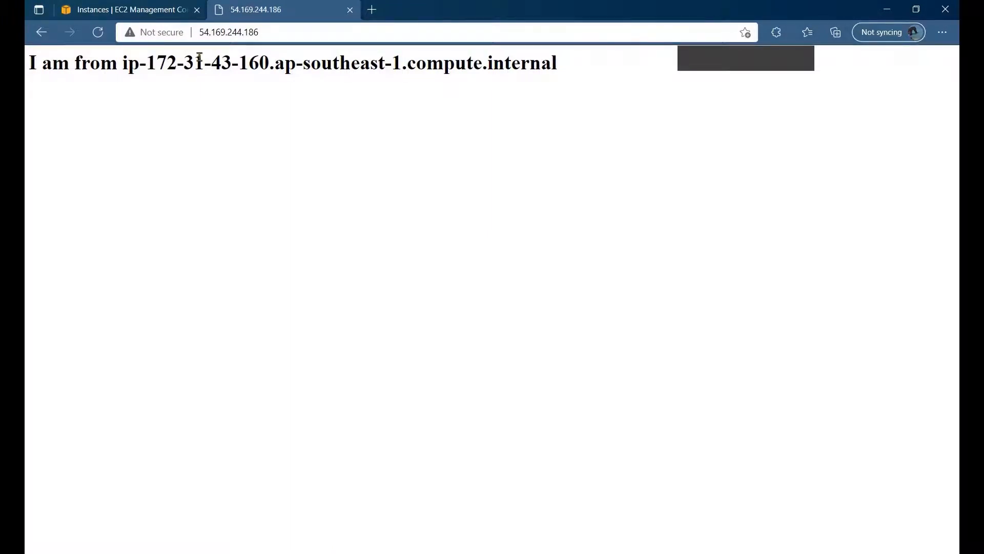
left_click_drag(156, 61, 265, 62)
left_click(110, 7)
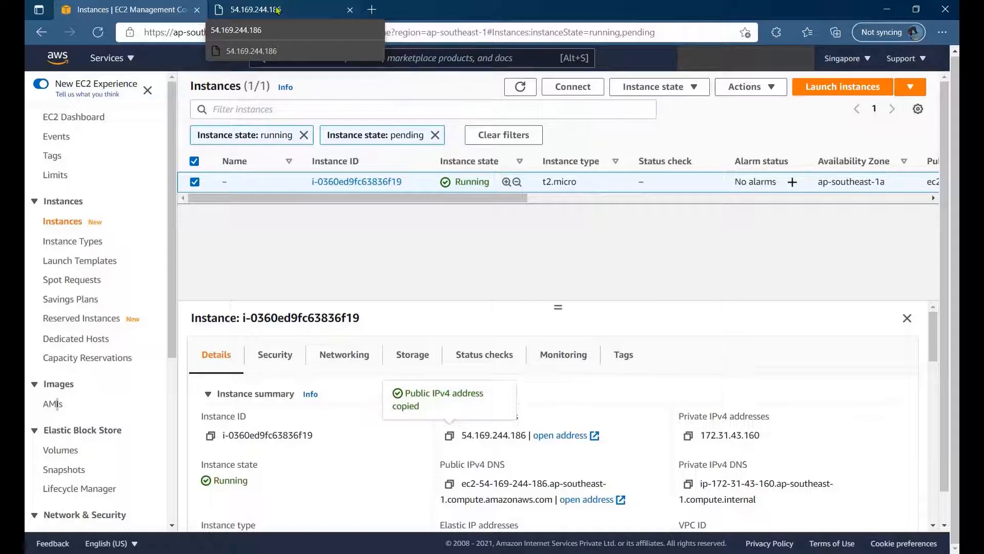
- Switch to the Excel checklist and fill the Completion cells for "Introduce Bootstrap scripts" and "Launch webpage" (B5 and B6) green
key("alt+Tab")
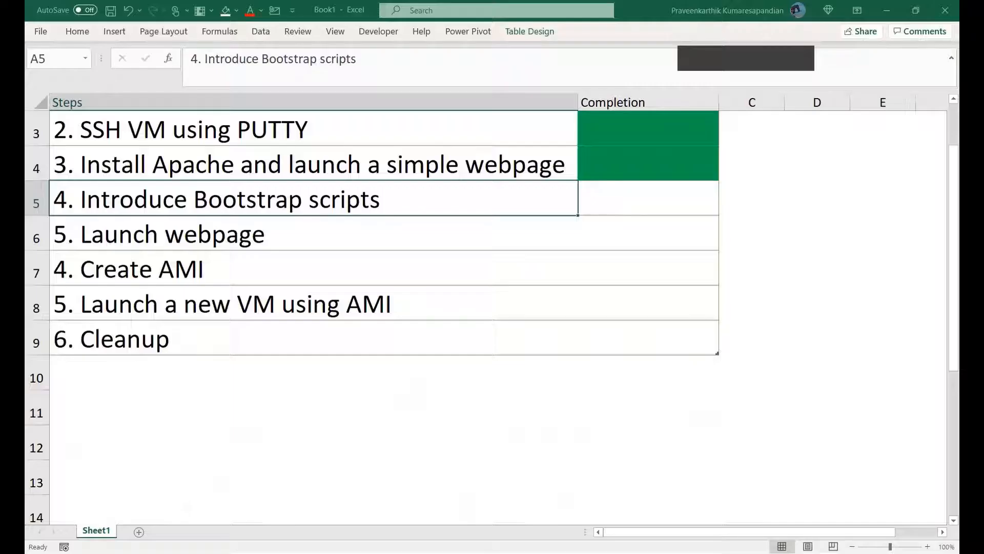
left_click(607, 213)
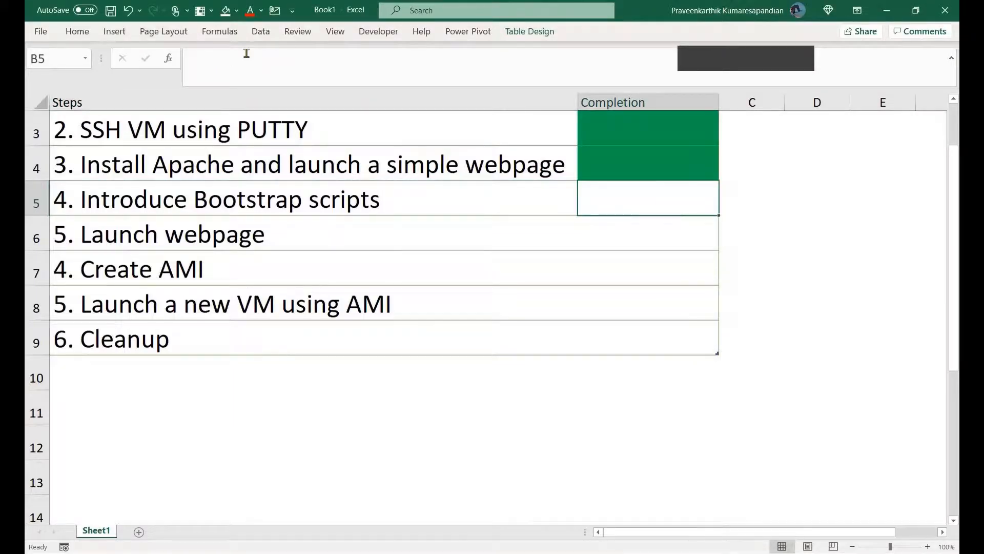
left_click(237, 11)
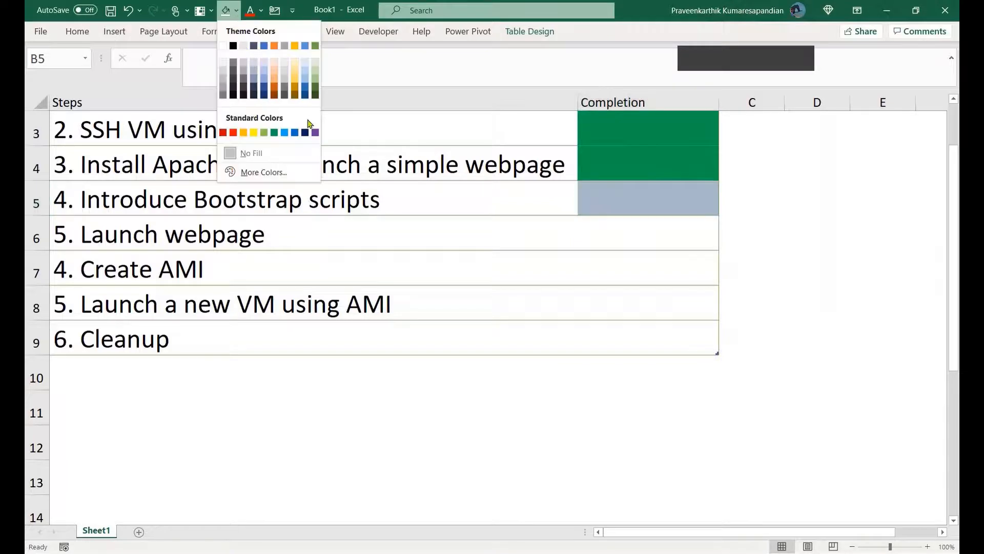
left_click(637, 233)
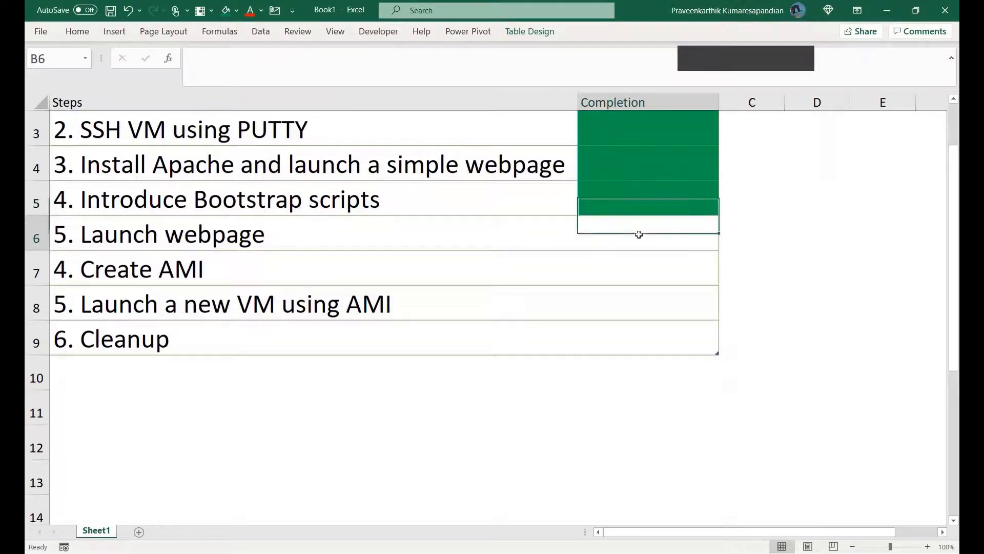
left_click(226, 11)
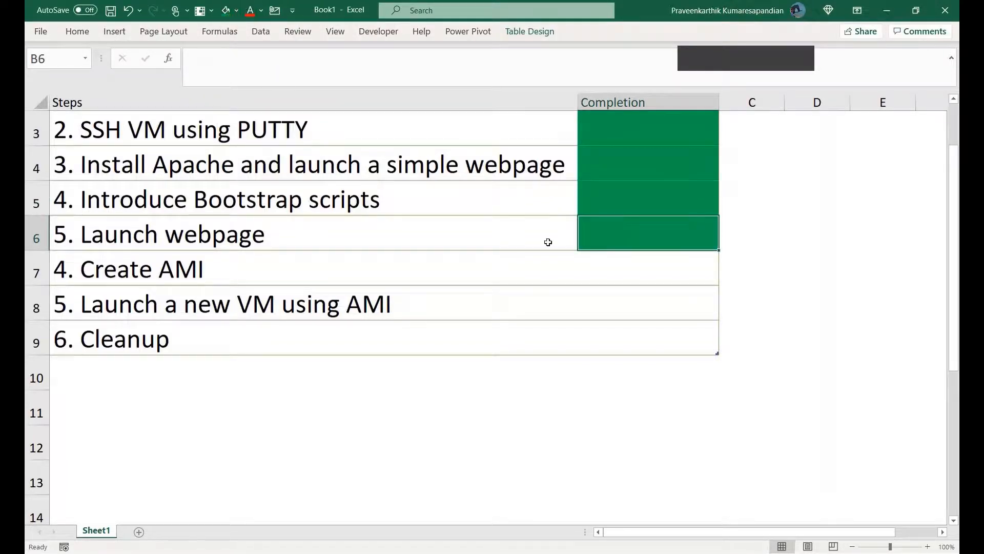
left_click(615, 269)
- Switch back to the EC2 console, view the AMI choices in the launch instance wizard and return to the instances list
key("alt+Tab")
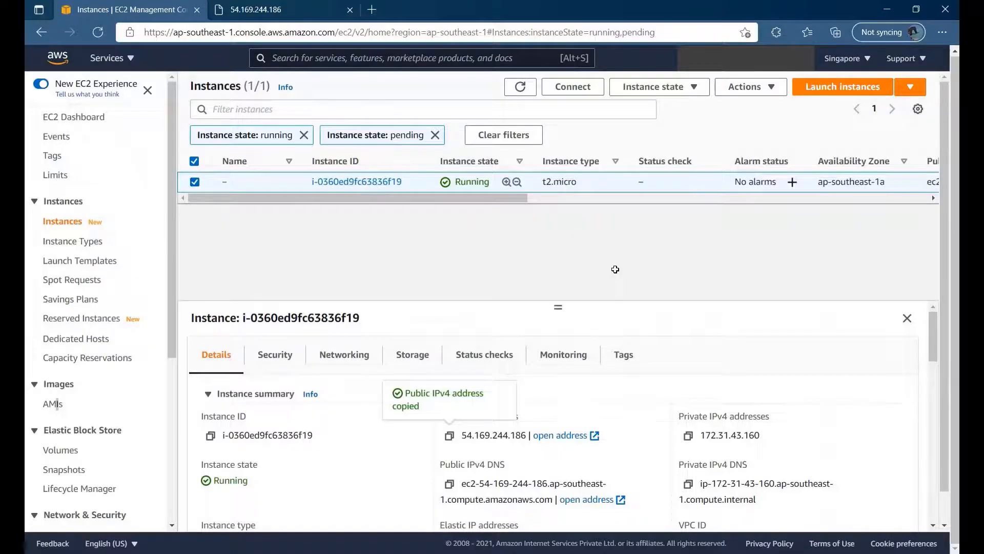
left_click(819, 92)
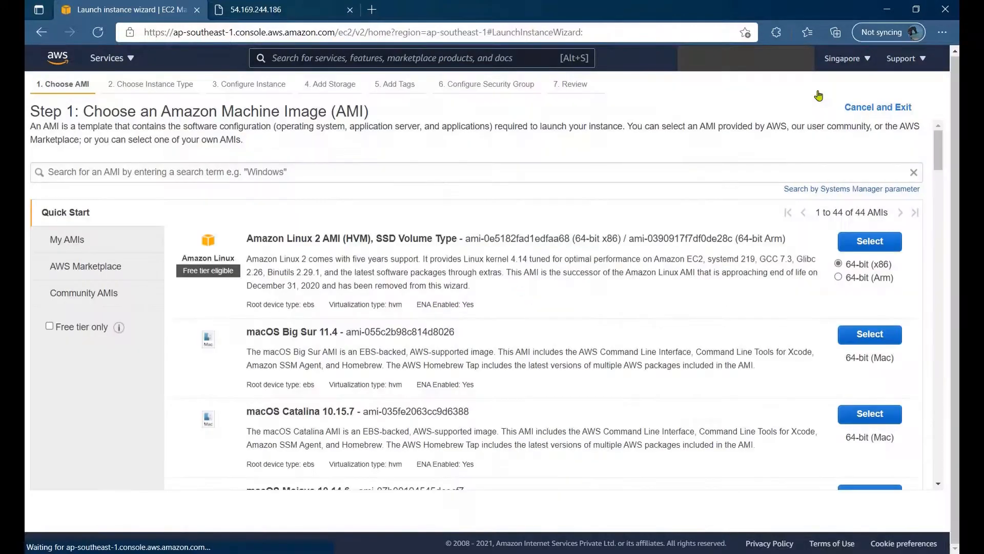
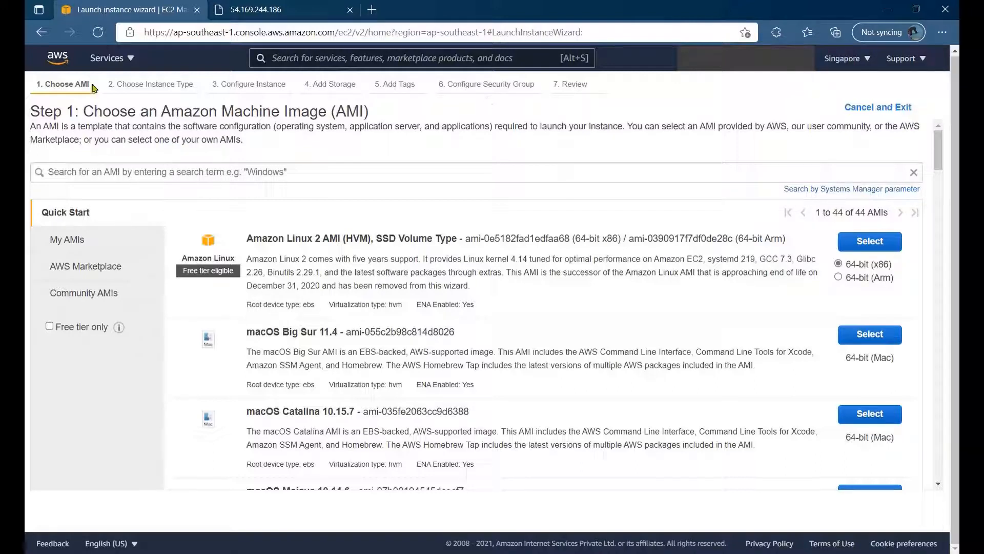
left_click(42, 32)
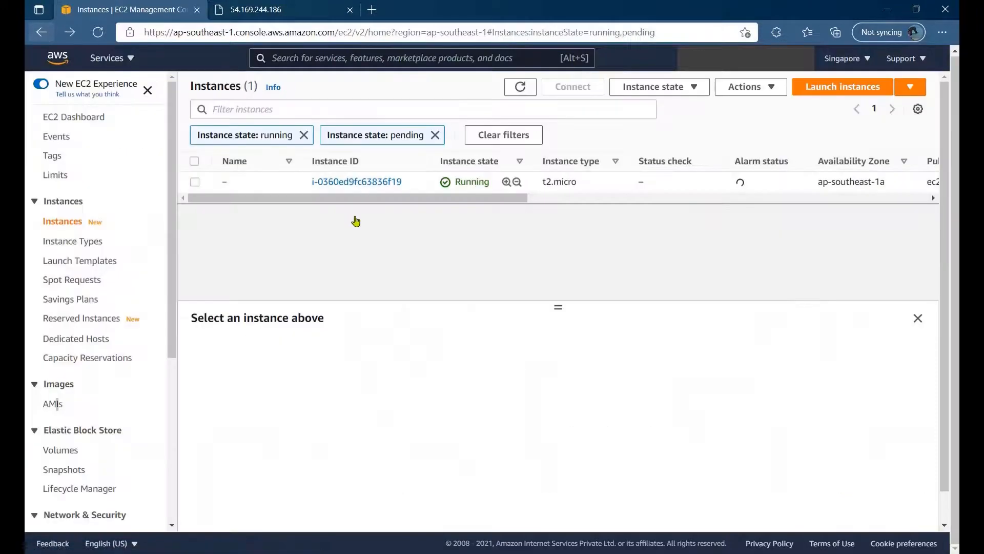
- Select the running t2.micro instance and open the form for creating an image from it
left_click(293, 188)
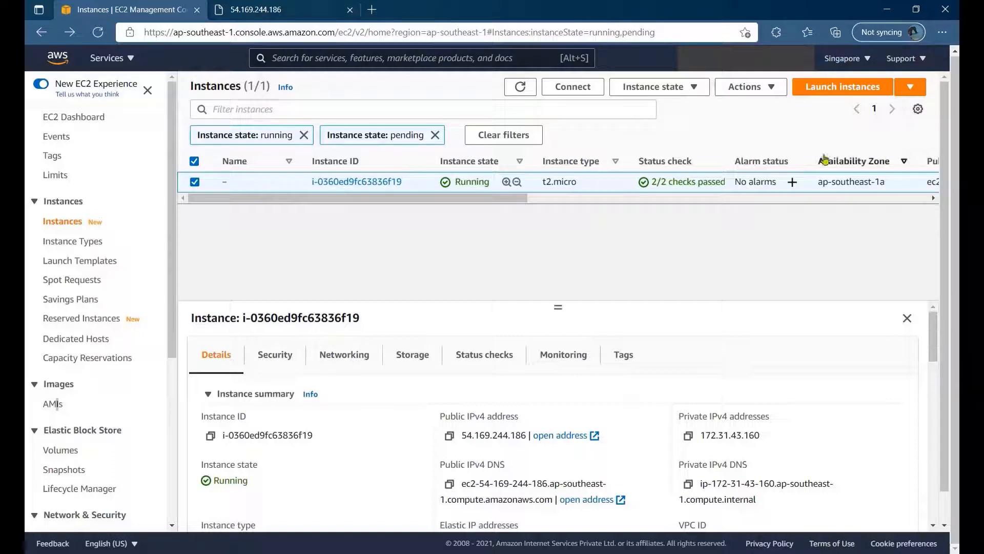
left_click(681, 88)
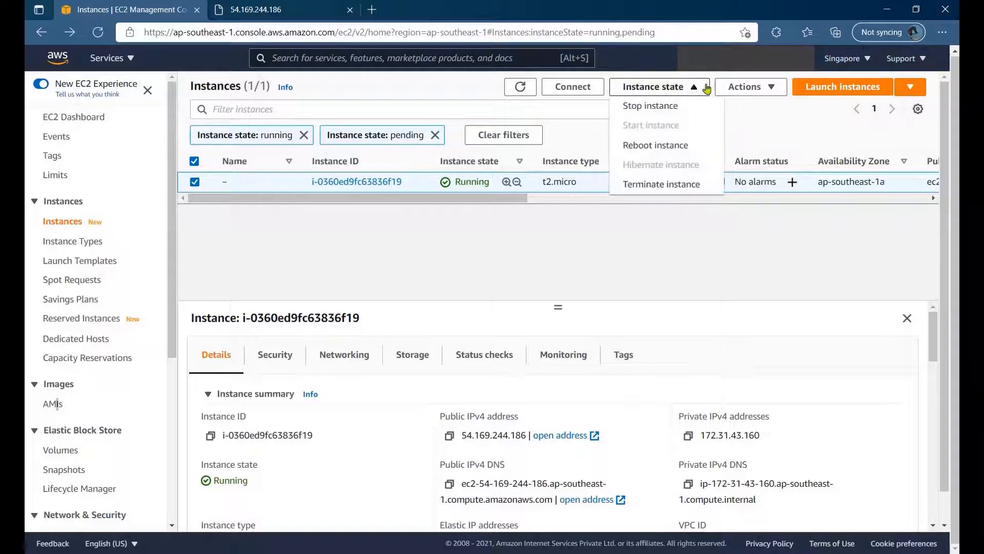
left_click(746, 87)
mouse_move(770, 227)
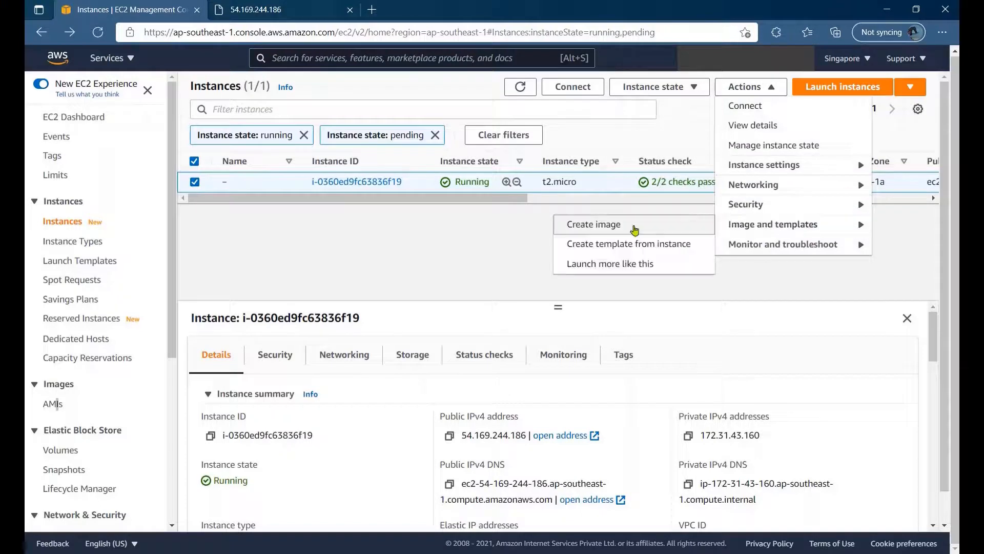
left_click(632, 226)
- Name the image MyDemoImage and set its description to DemoImage
left_click(379, 234)
type("My")
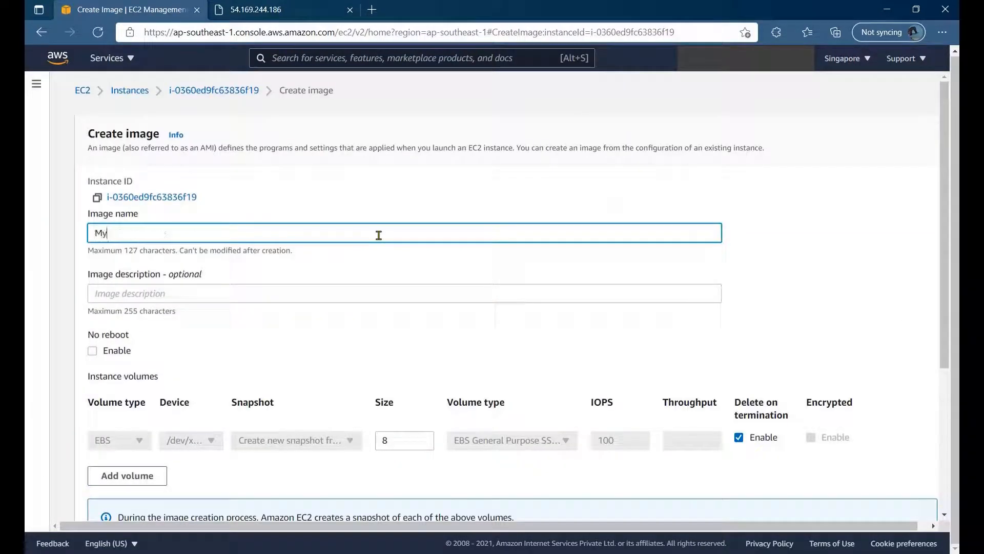
type("D")
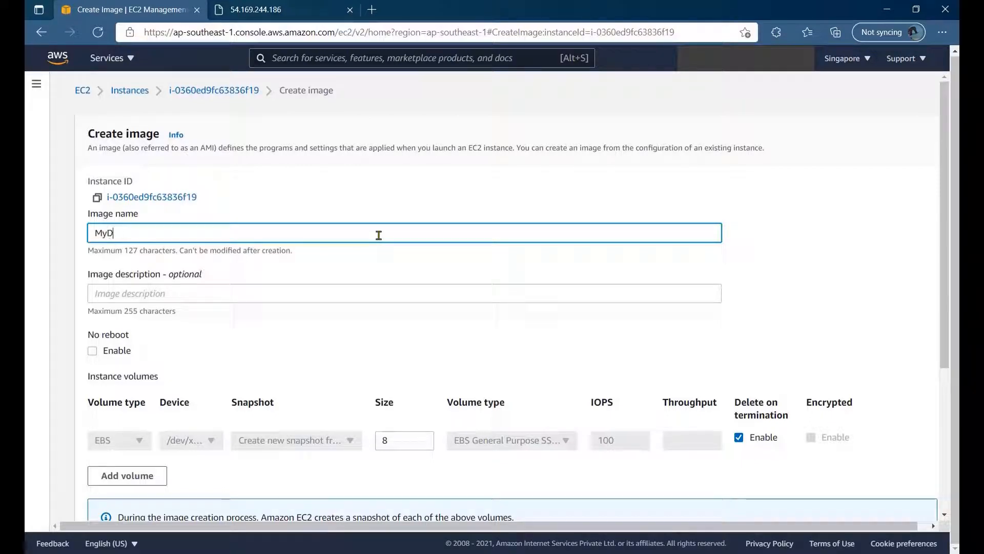
type("emoImage")
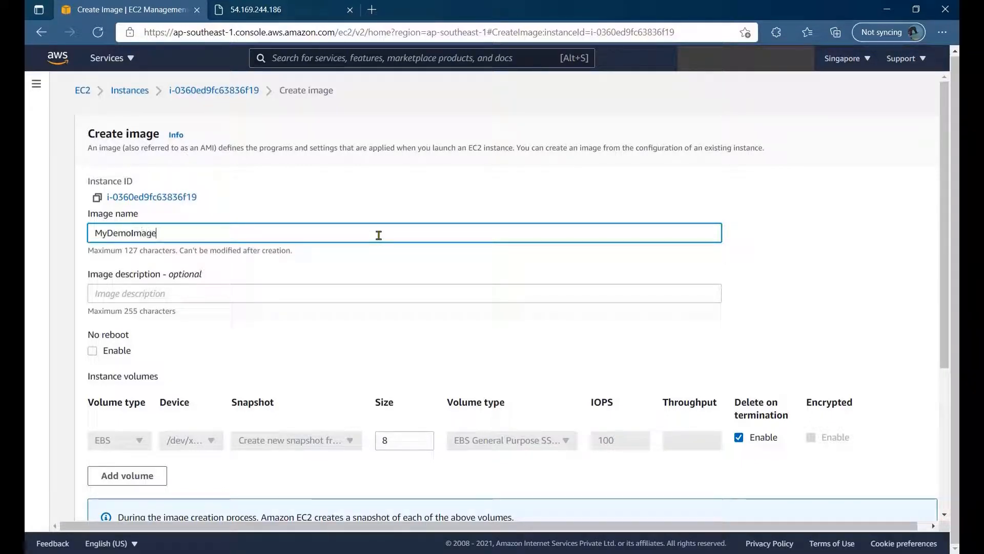
key("Tab")
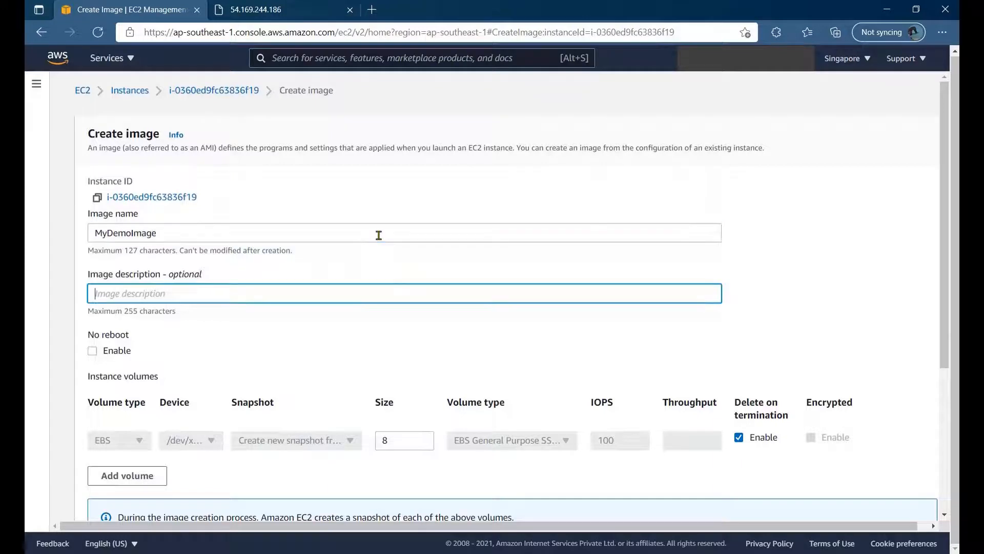
type("DemoIg")
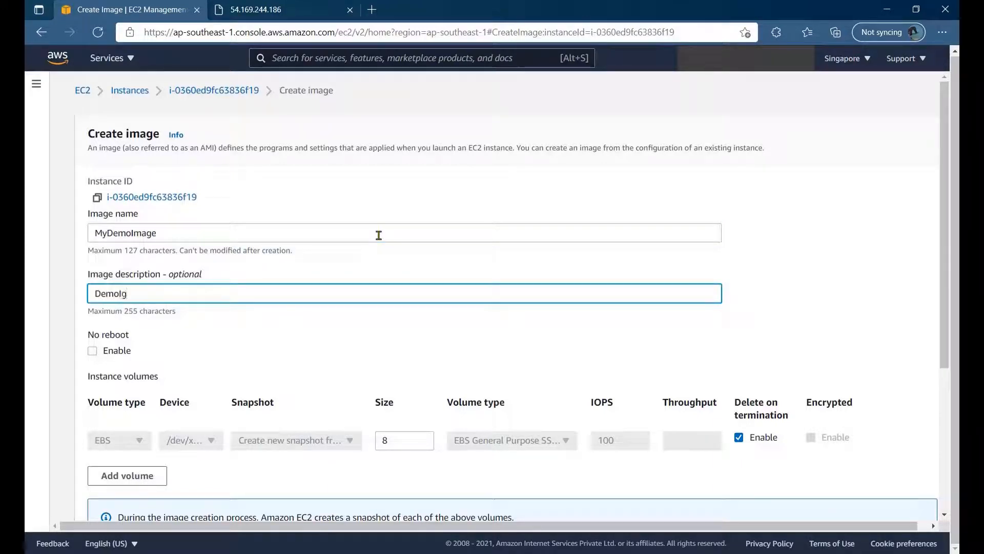
key("BackSpace")
type("mage")
key("Tab")
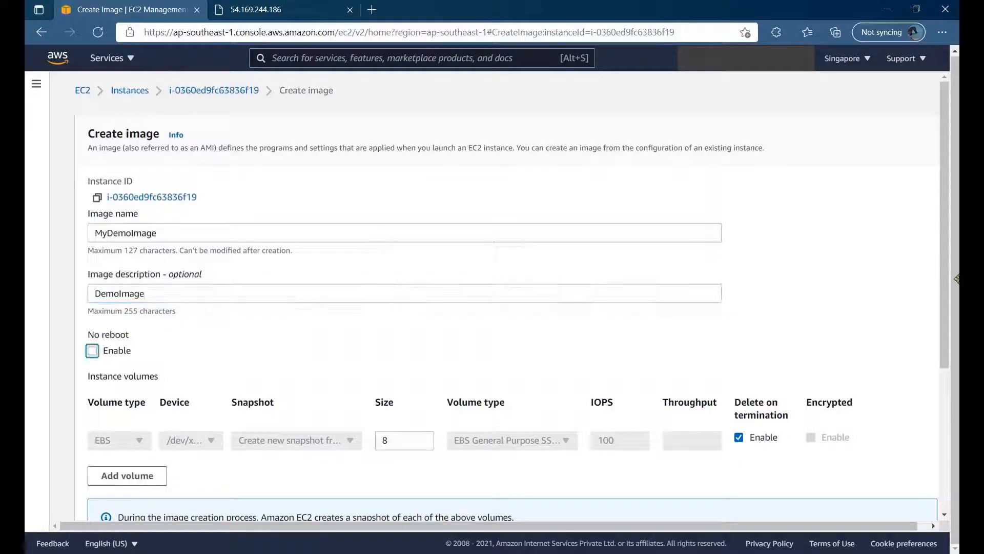
- Create the image with the default reboot, volume and tagging settings
left_click(945, 427)
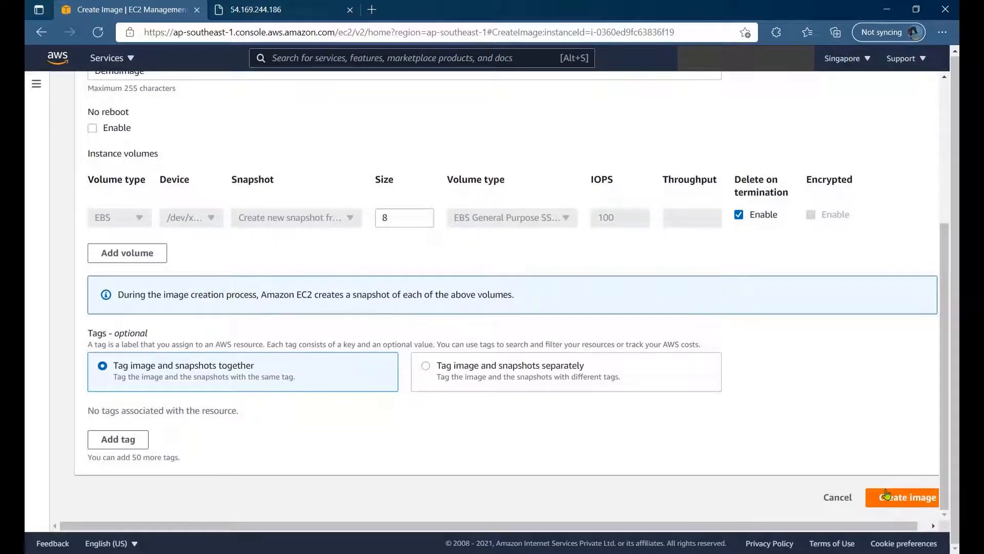
left_click(925, 527)
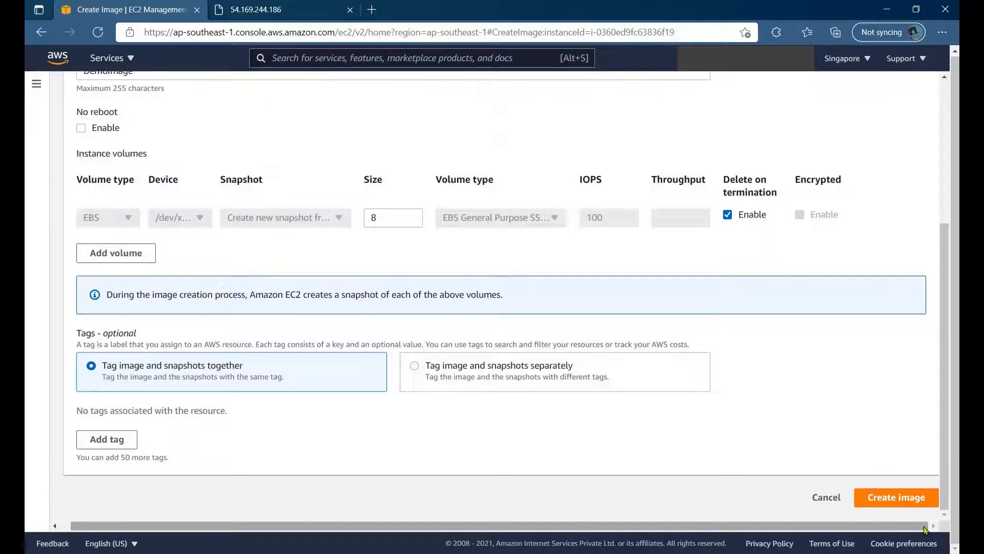
left_click(897, 504)
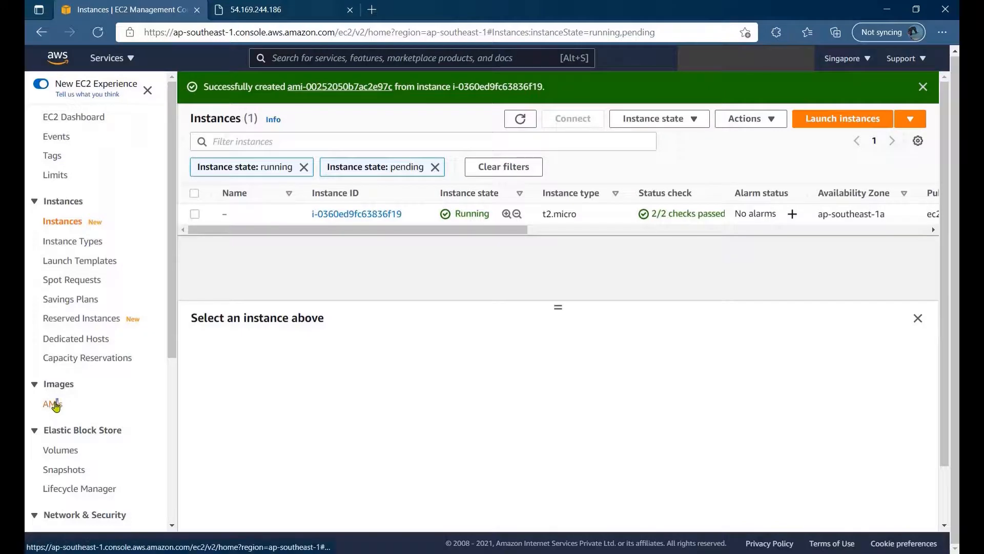
- Start launching an instance from the MyDemoImage AMI, keeping the t2.micro type, and proceed to the instance details
left_click(55, 404)
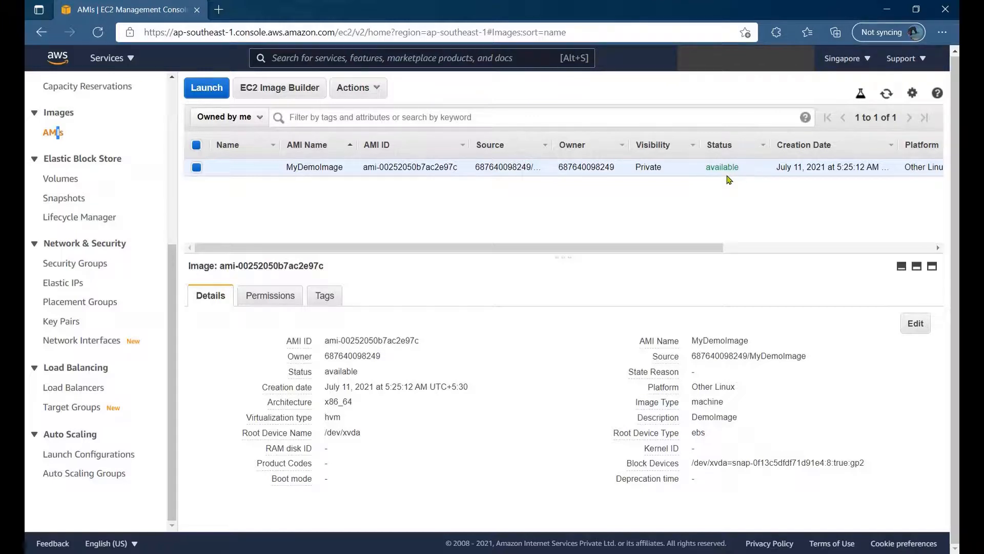
left_click(219, 90)
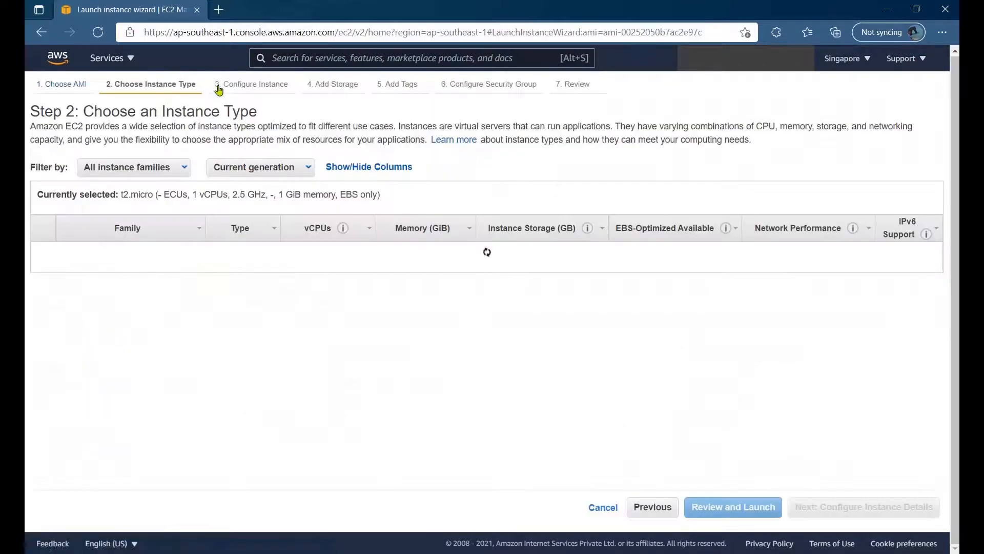
left_click(854, 511)
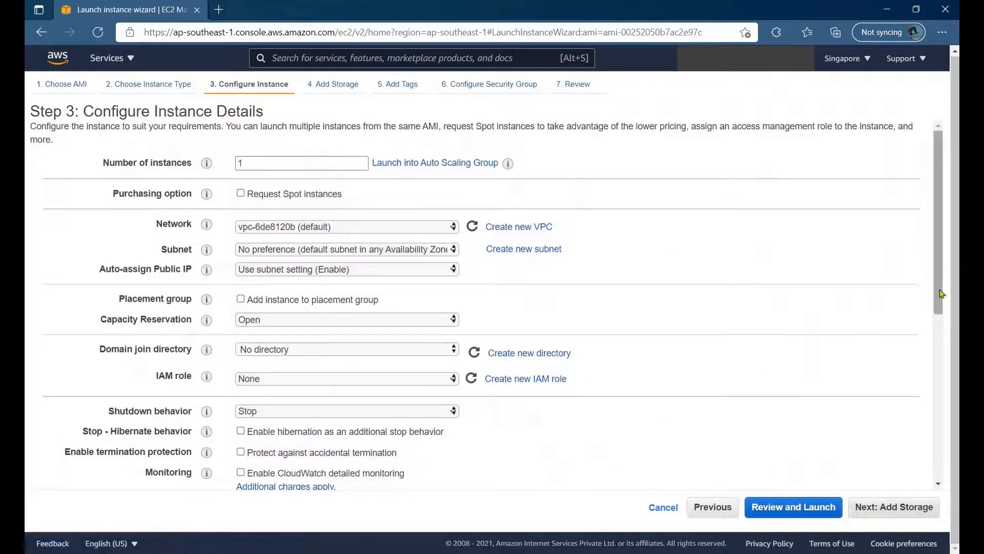
- Copy the #!/bin/bash line from the Notepad script into the instance's user data, followed by a new line
left_click_drag(935, 281, 933, 454)
left_click(420, 472)
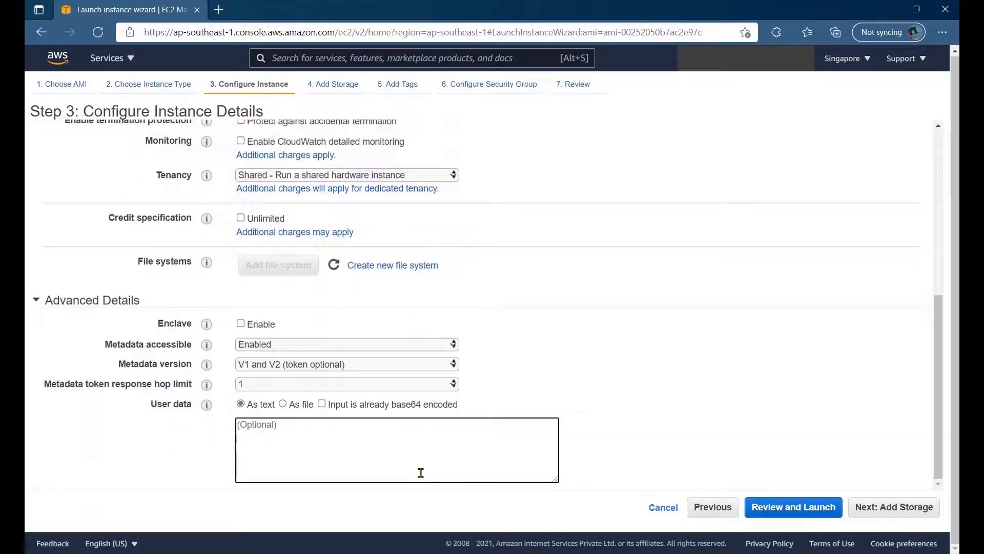
left_click(12, 308)
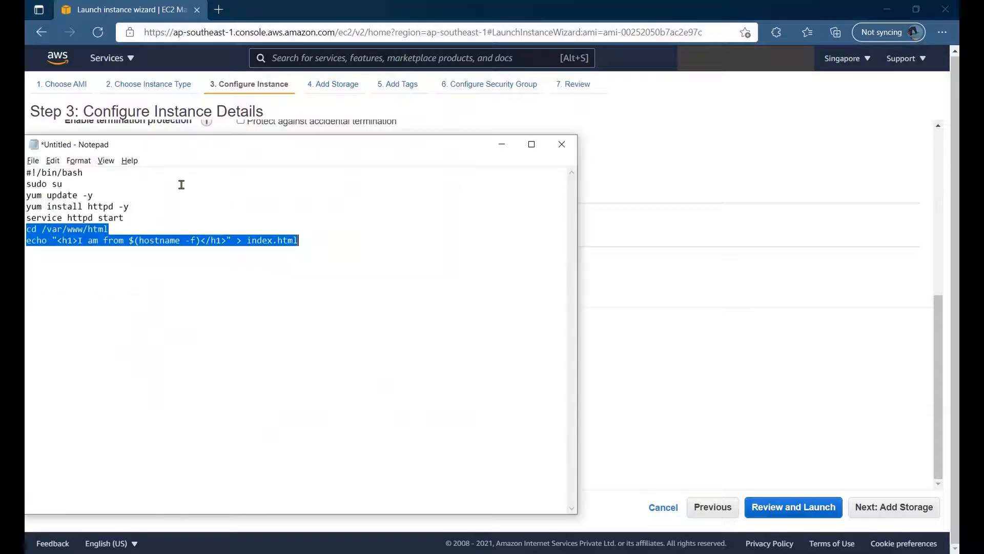
left_click_drag(83, 173, 28, 175)
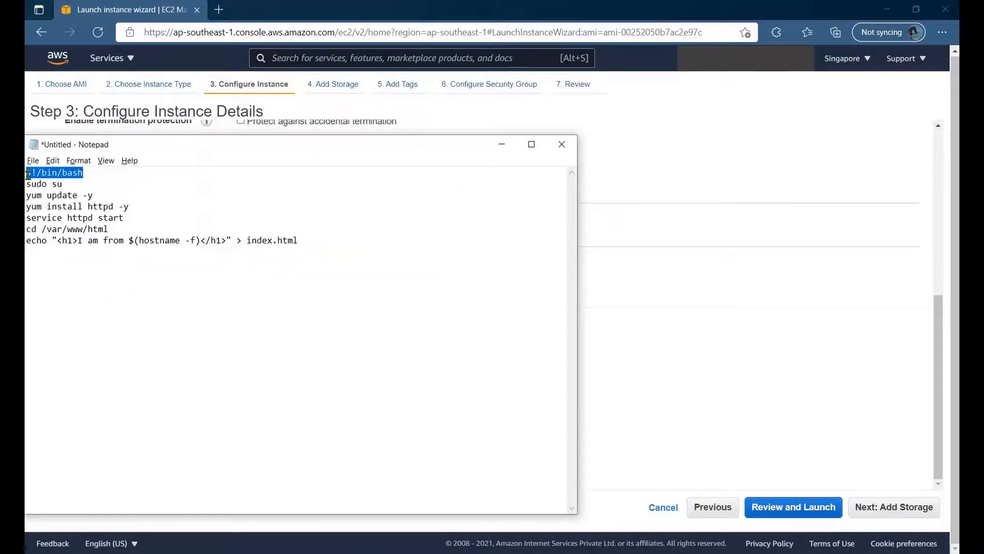
key("alt+Tab")
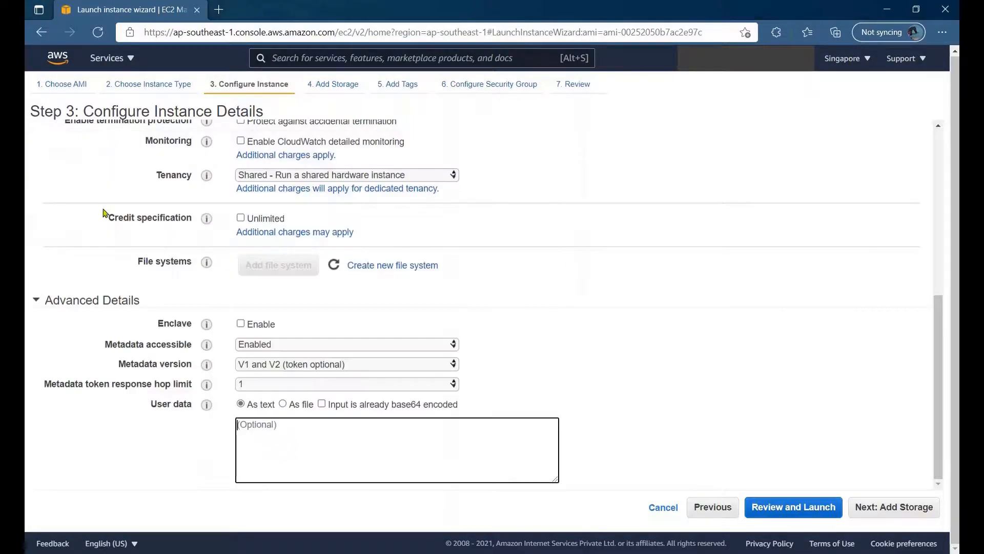
left_click(295, 421)
type("#!/bin/bash")
key("Return")
- Copy the service httpd start, cd /var/www/html and echo index.html lines from the Notepad script into the user data
key("alt+Tab")
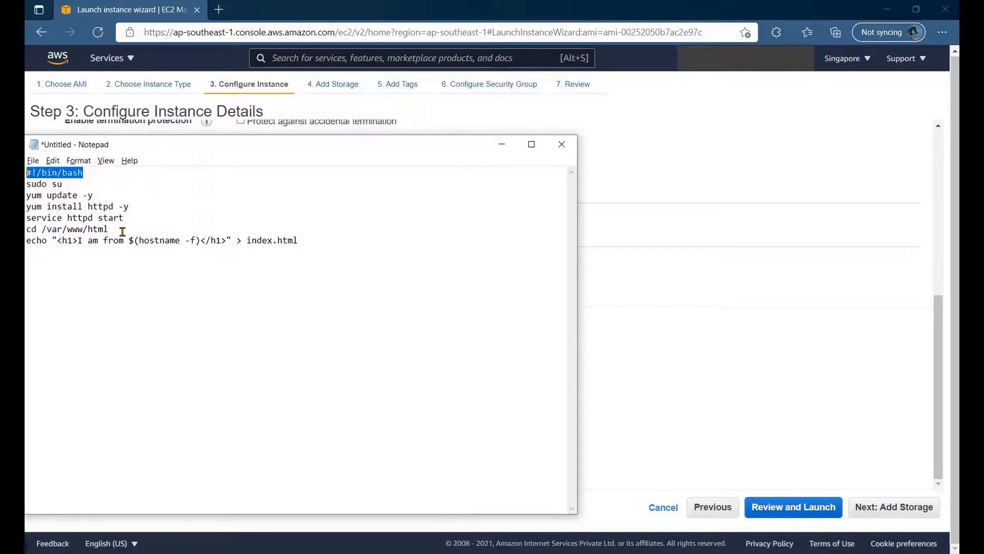
left_click_drag(27, 217, 311, 251)
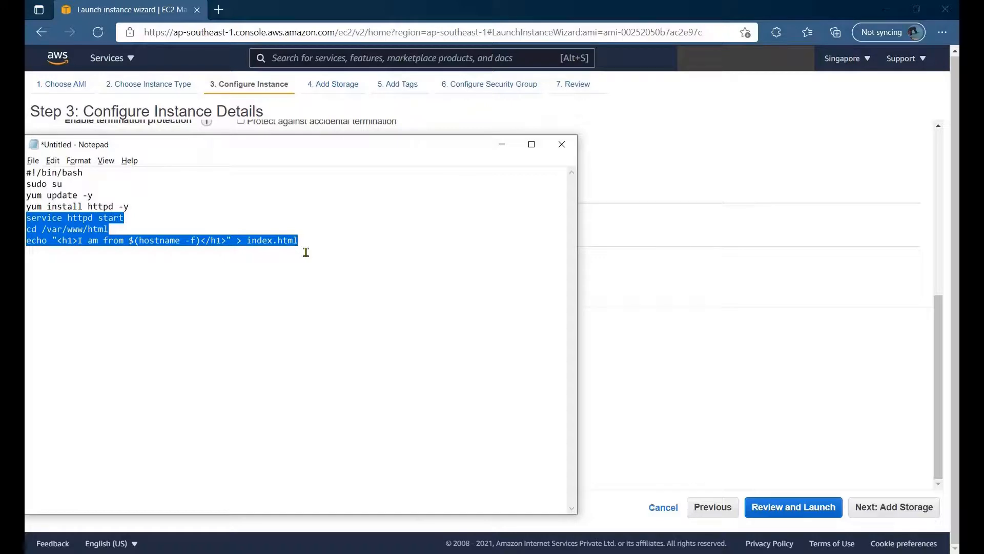
key("alt+Tab")
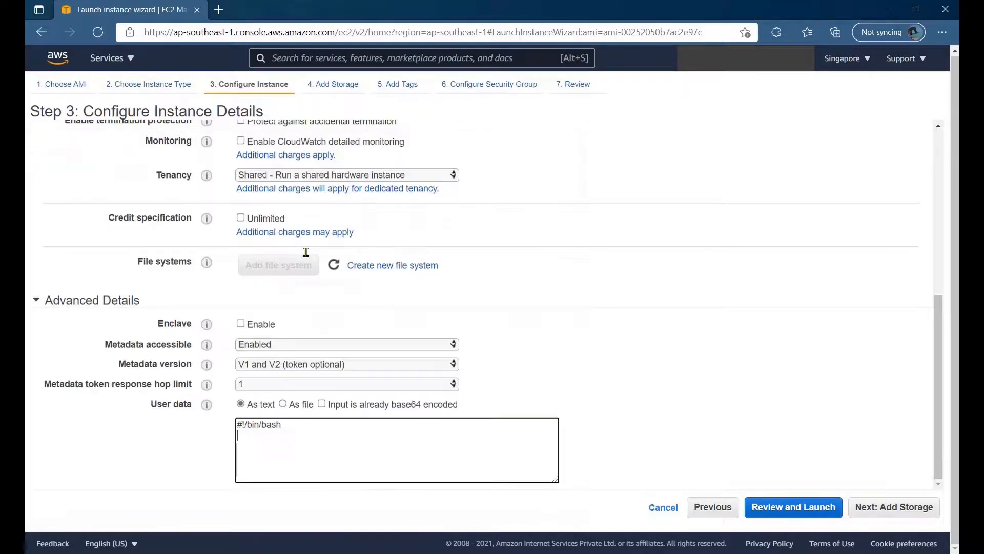
type("service httpd start cd /var/www/html echo \"<h1>I am from $(hostname -f)</h1>\" > index.html")
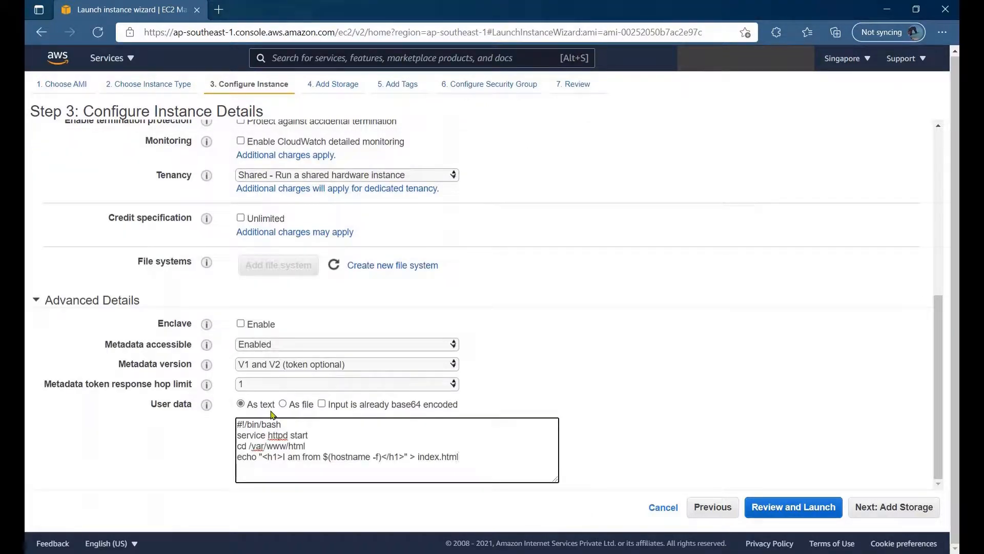
- Replace $(hostname -f) with AMI in the echo line of the user data
left_click_drag(323, 456, 382, 454)
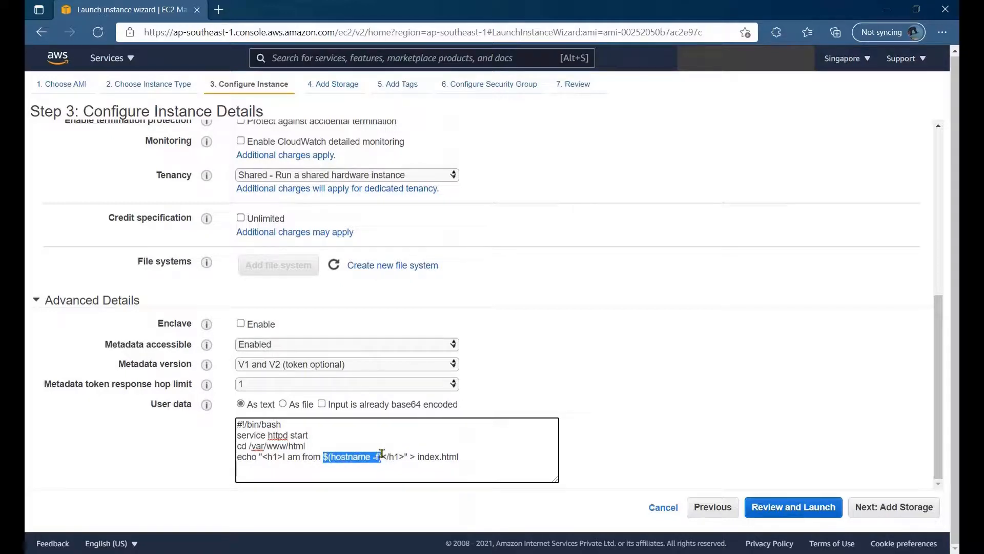
key("BackSpace")
type("AMI")
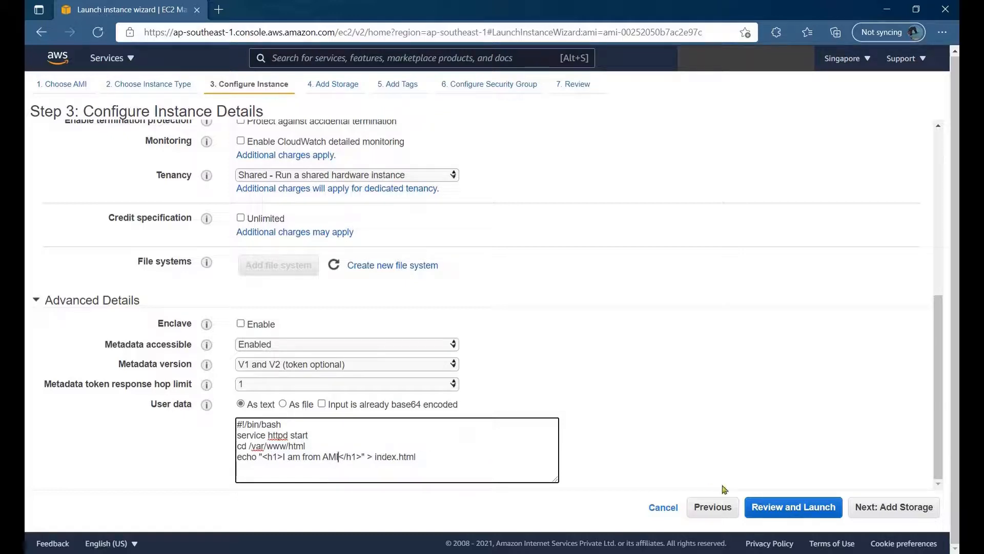
- Keep the default storage without tags, assign the existing launch-wizard-2 security group and proceed to the launch review
left_click(889, 507)
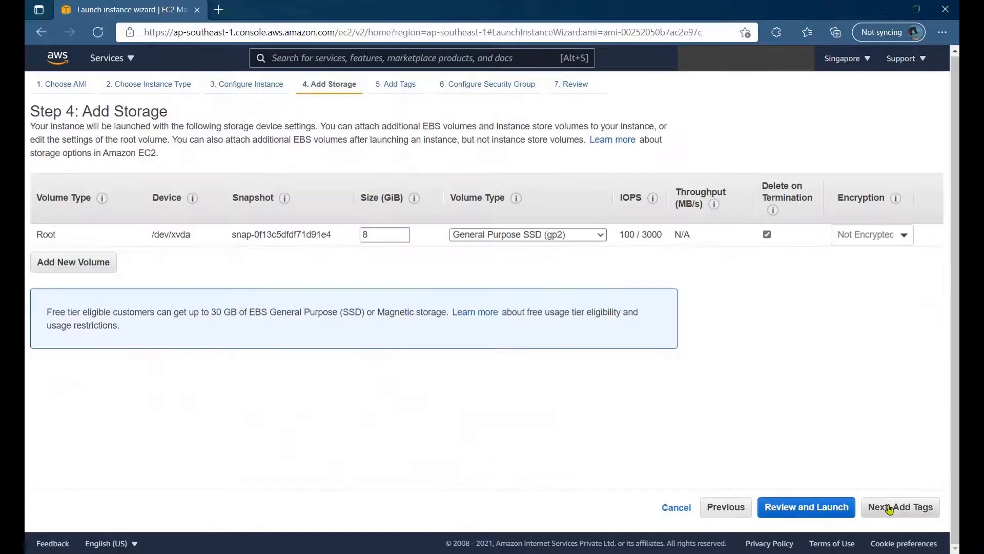
left_click(917, 515)
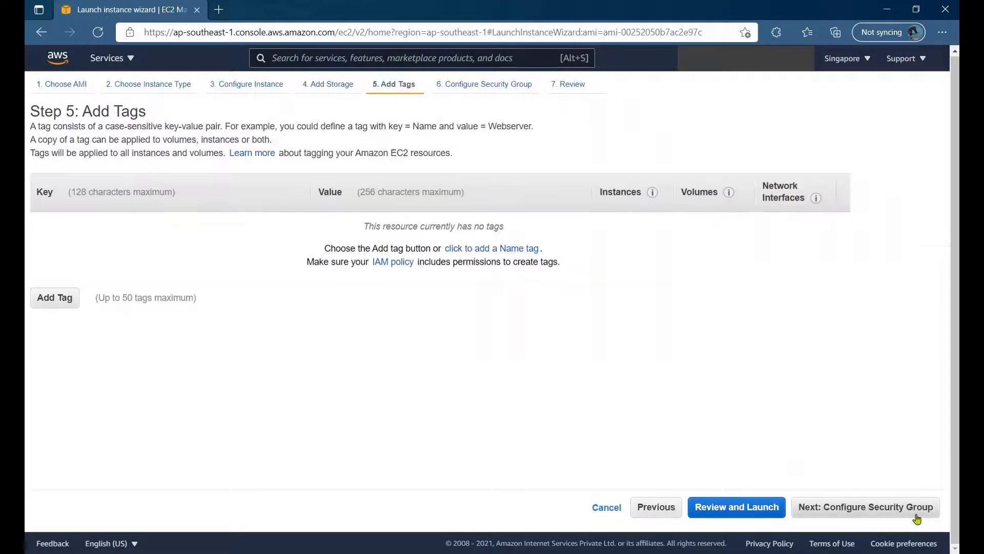
left_click(843, 507)
left_click(227, 176)
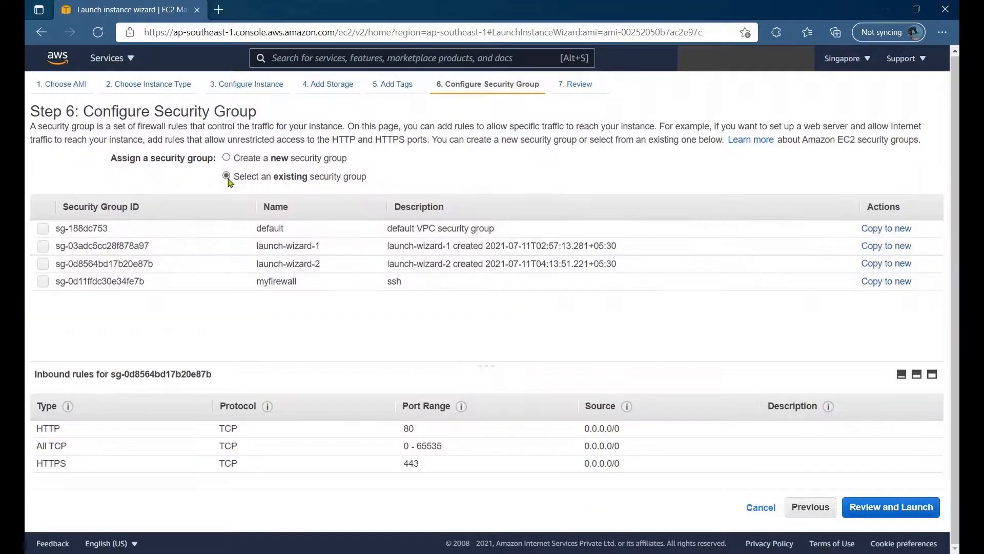
left_click(201, 267)
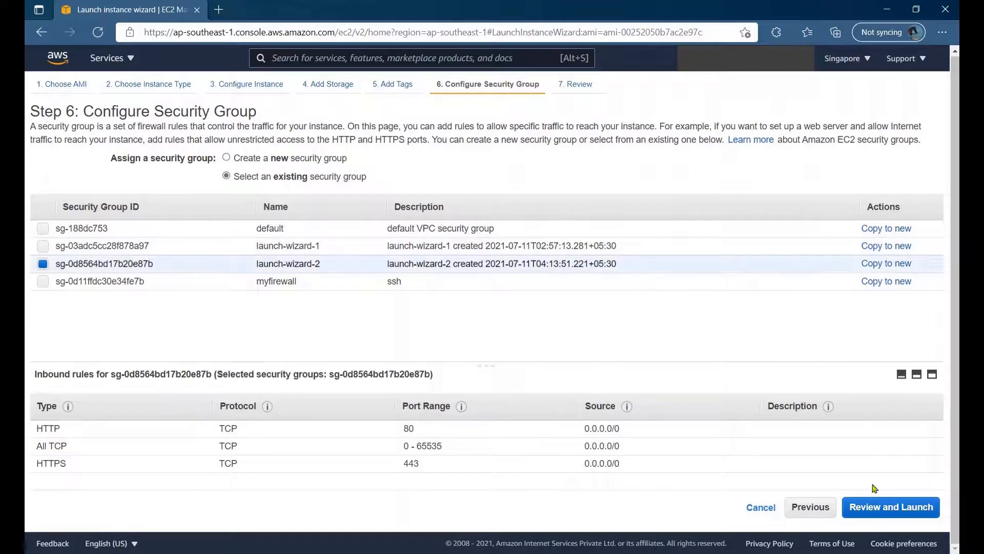
left_click(875, 510)
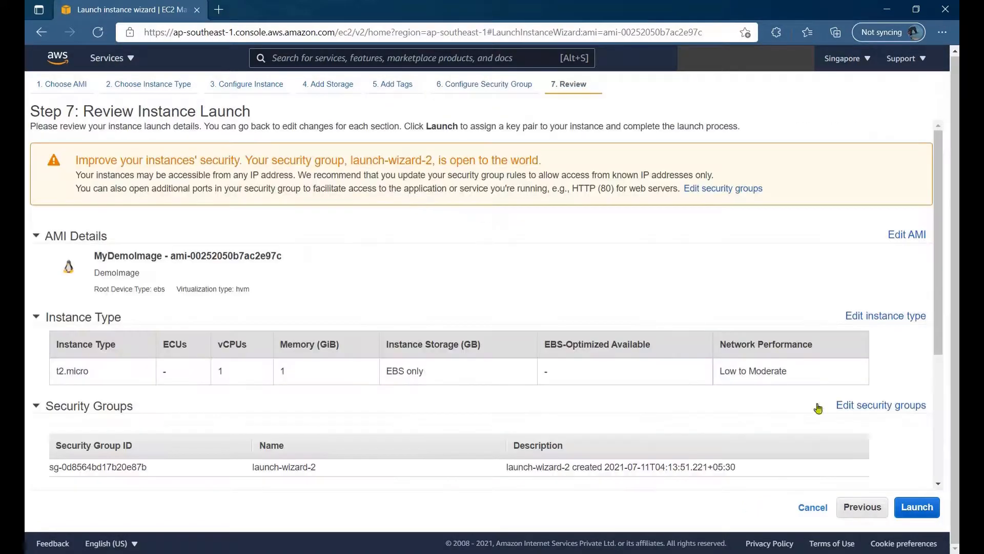
- Launch the instance with the existing EC2DemoKey key pair, acknowledging access to its private key, and open the instances list
left_click(925, 509)
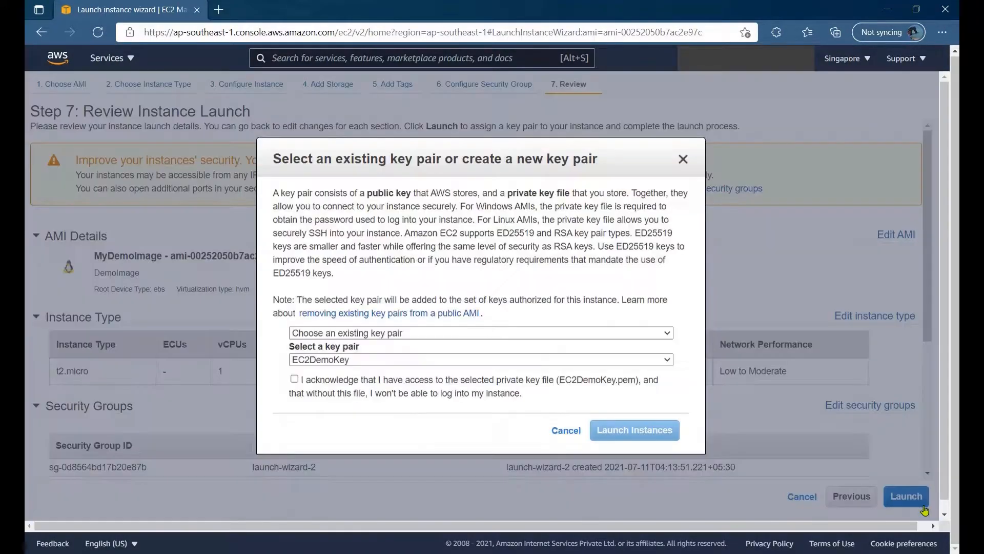
left_click(294, 379)
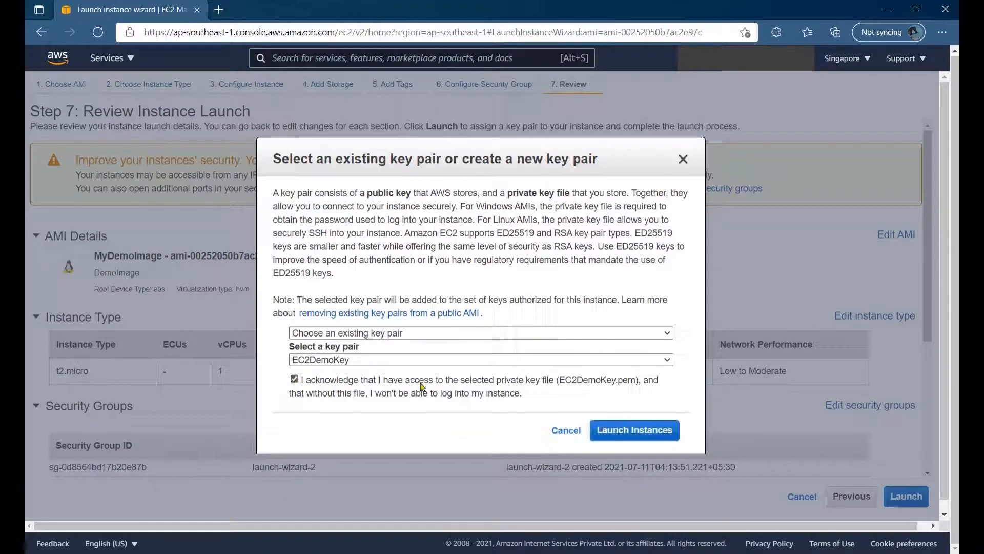
left_click(638, 432)
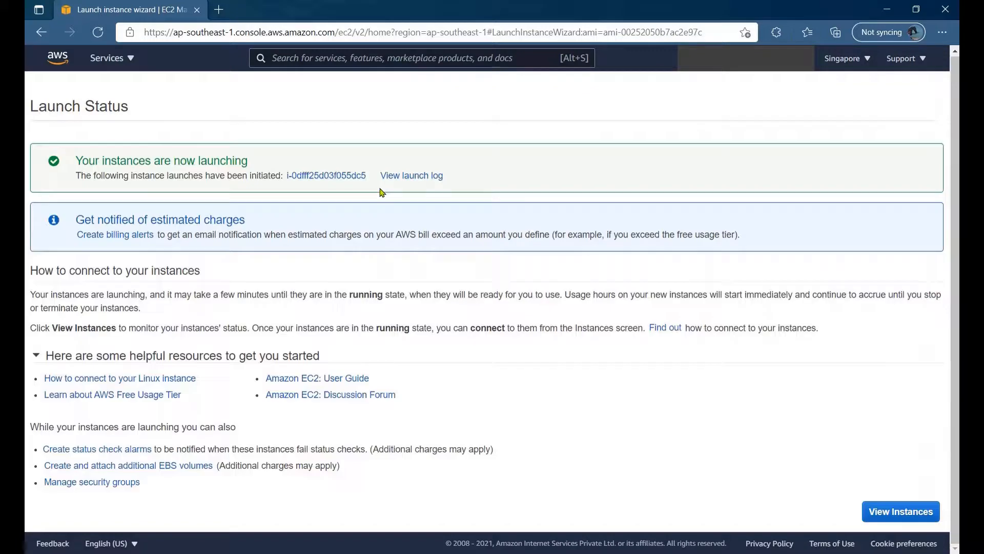
left_click(893, 509)
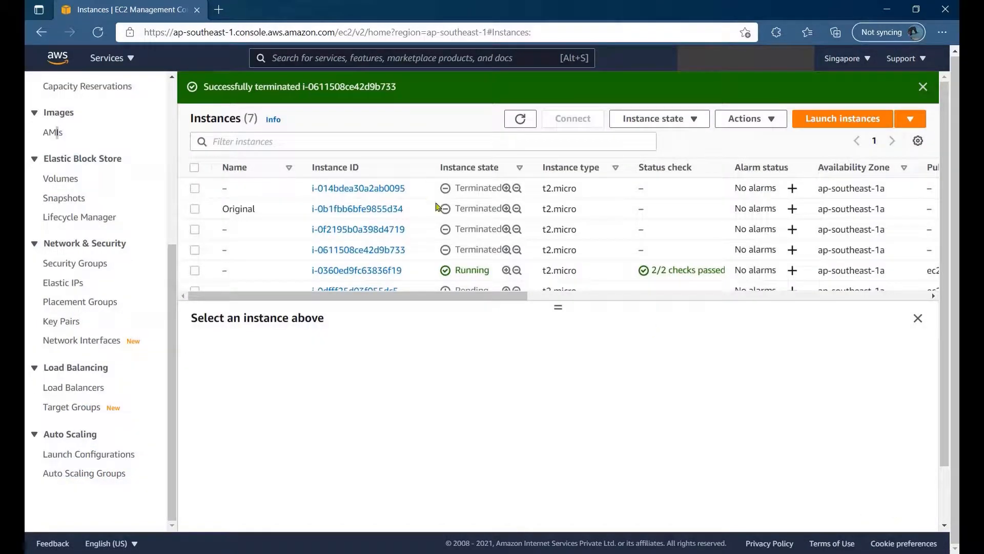
- Filter the instances list to the running and pending instance states
left_click(416, 133)
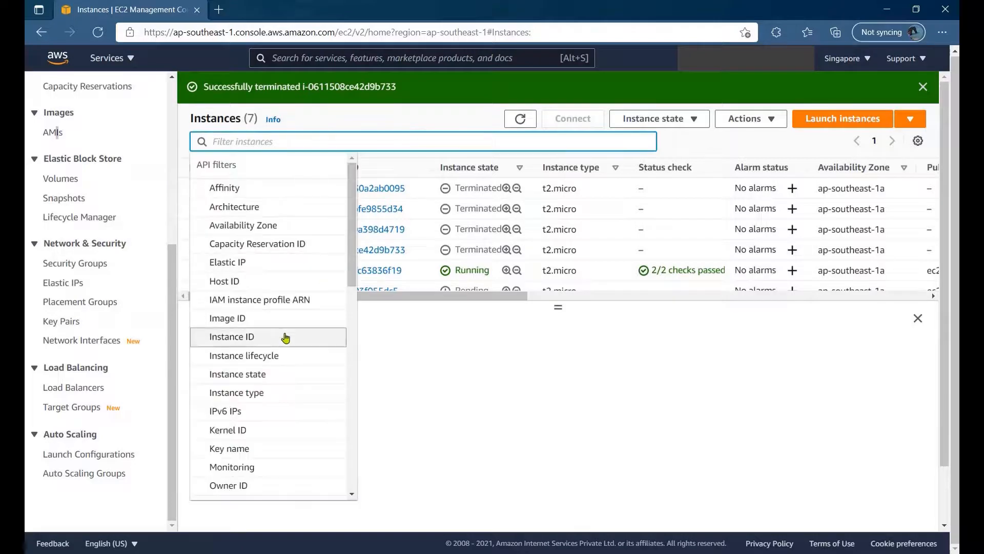
left_click(266, 373)
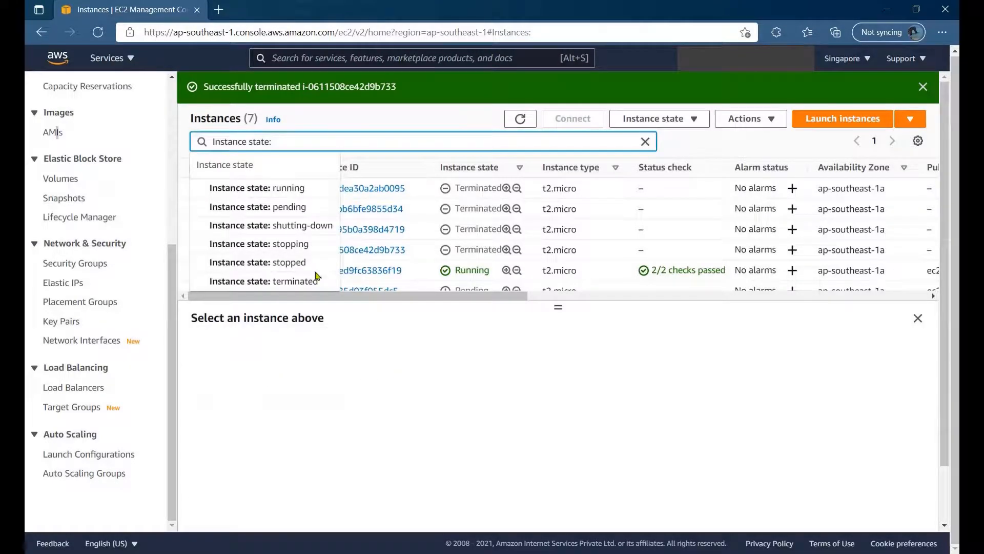
left_click(295, 189)
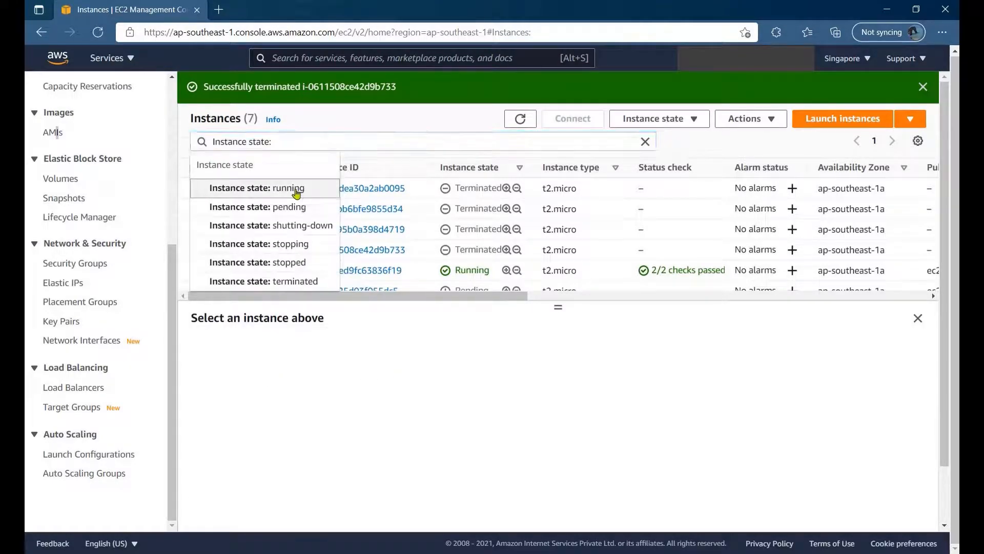
left_click(356, 148)
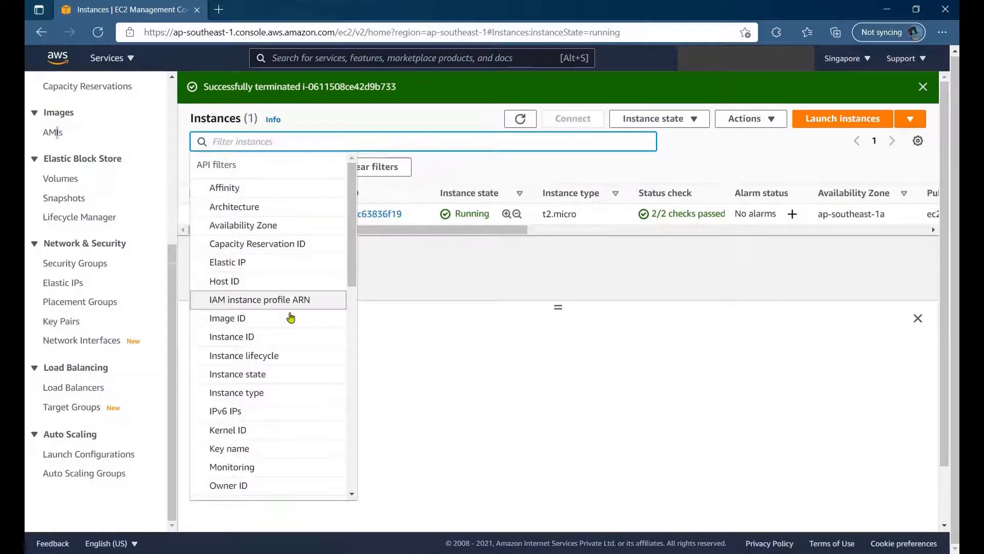
left_click(292, 383)
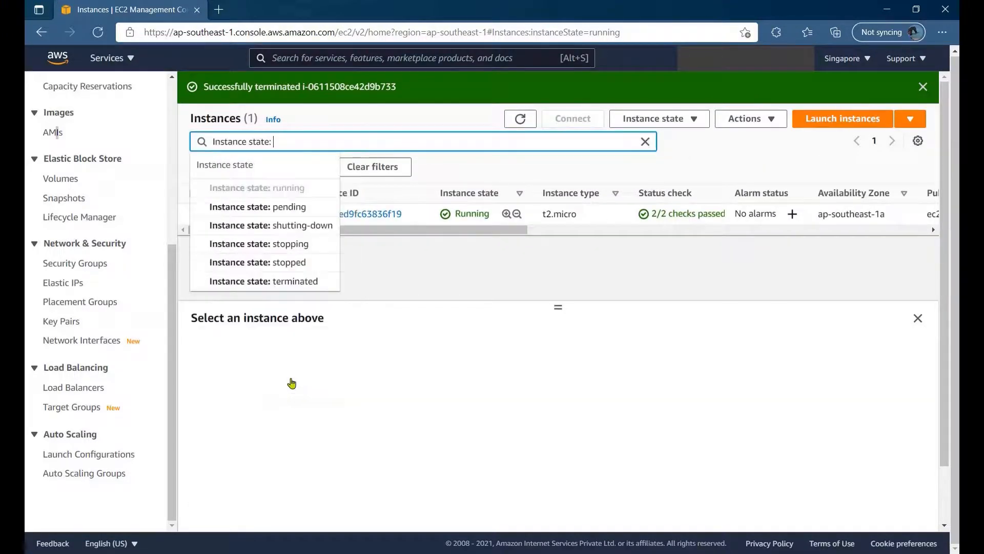
left_click(286, 208)
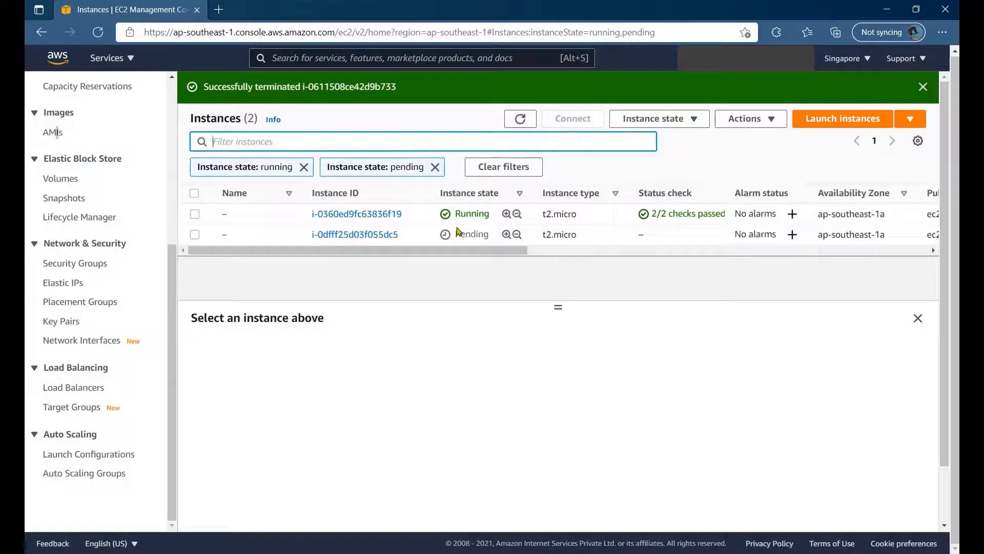
- View the new instance's details and refresh the instances list to check its state and status checks
left_click(297, 235)
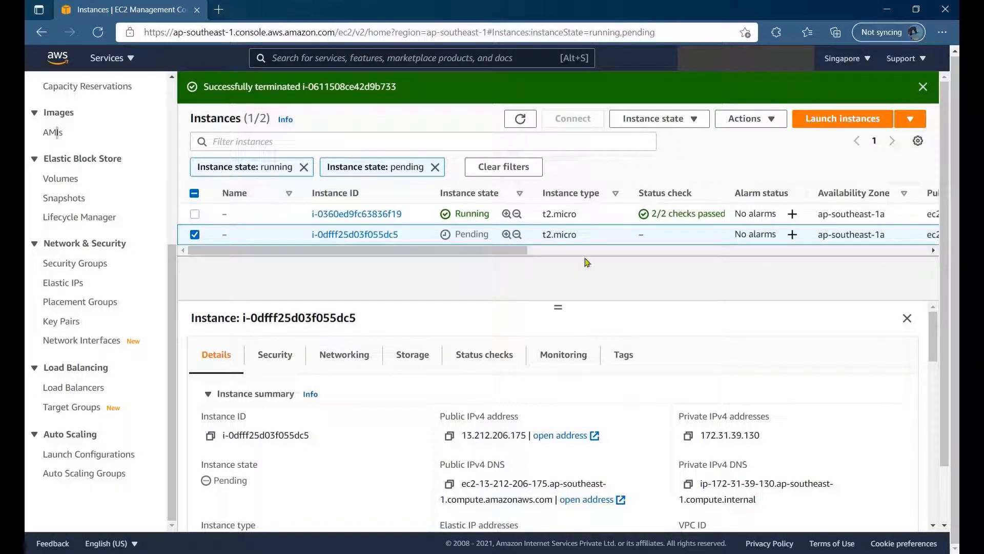
left_click(511, 127)
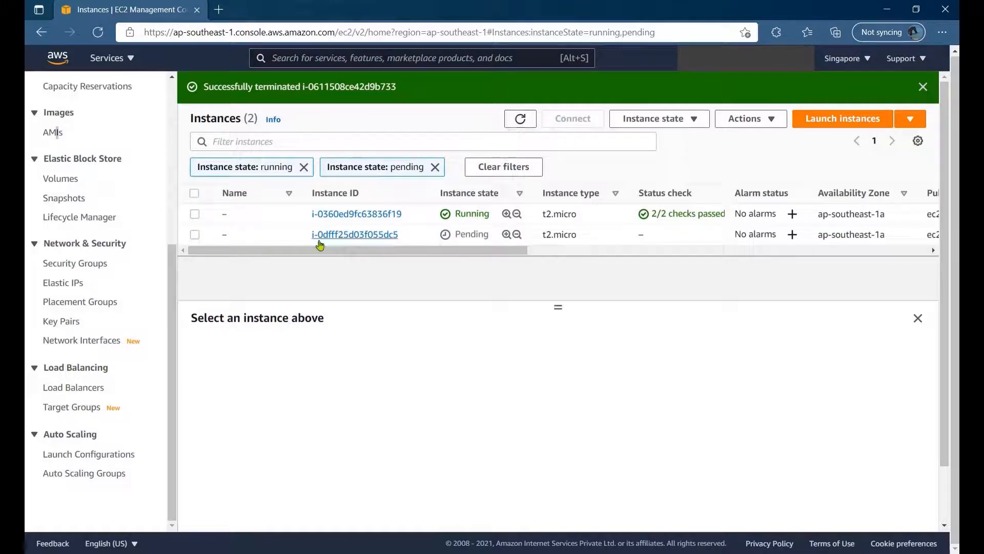
left_click(279, 239)
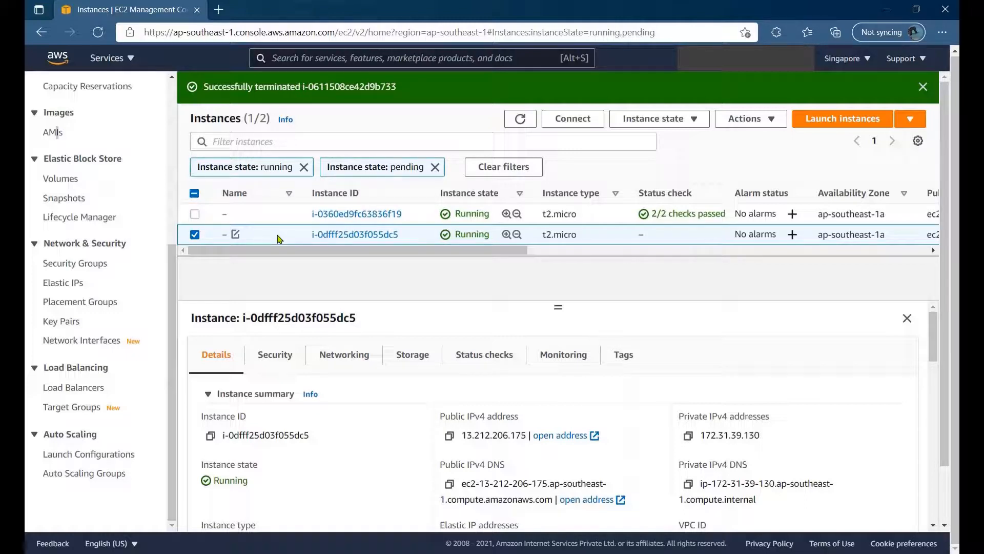
left_click(527, 118)
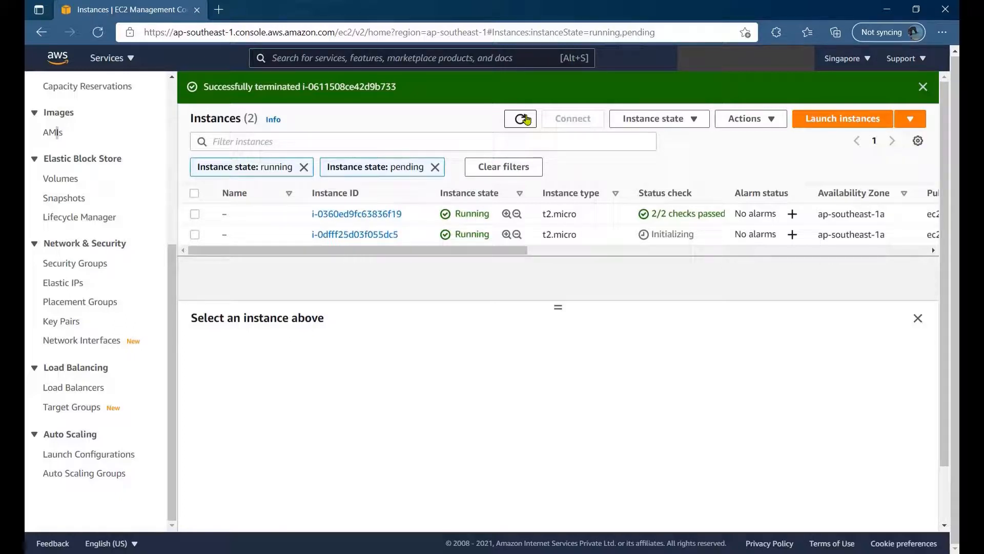
left_click(527, 120)
left_click(521, 117)
- Copy the new instance's public IPv4 address and open it in a new browser tab to check its webpage
left_click(295, 237)
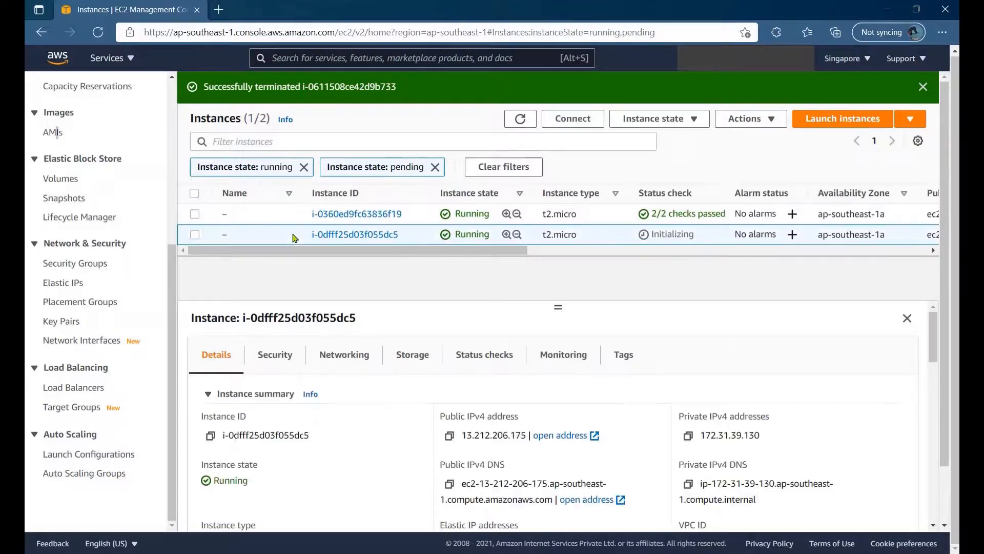
left_click(449, 435)
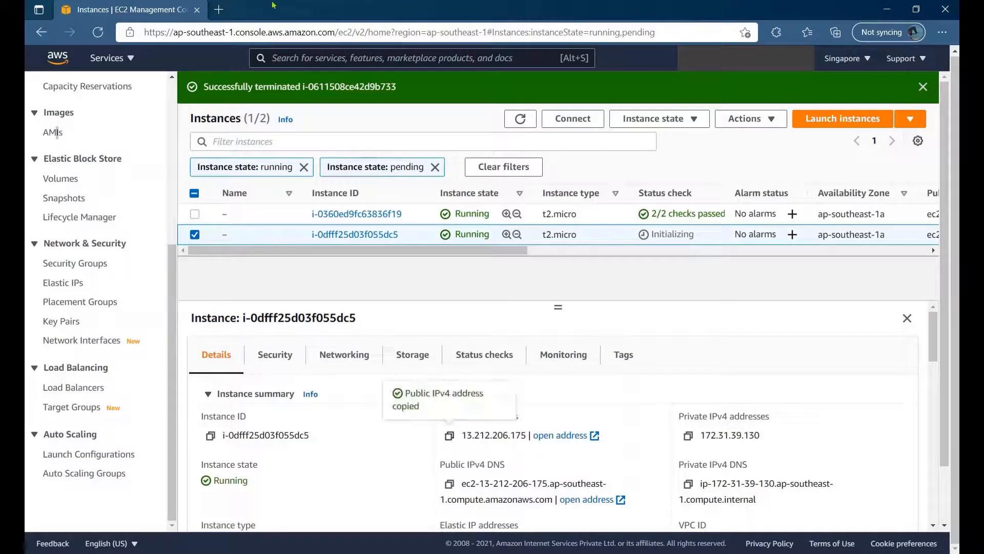
left_click(219, 9)
key("ctrl+v")
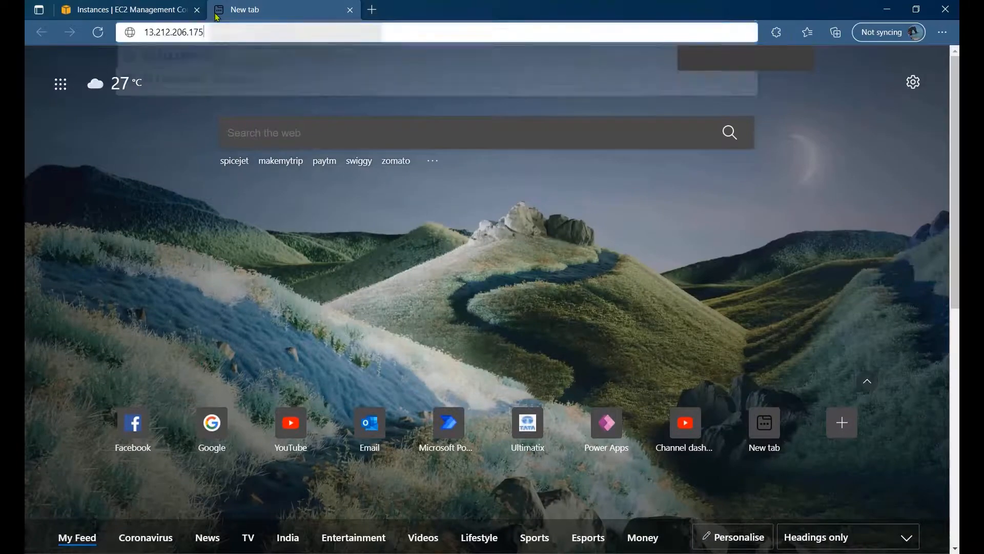
key("Return")
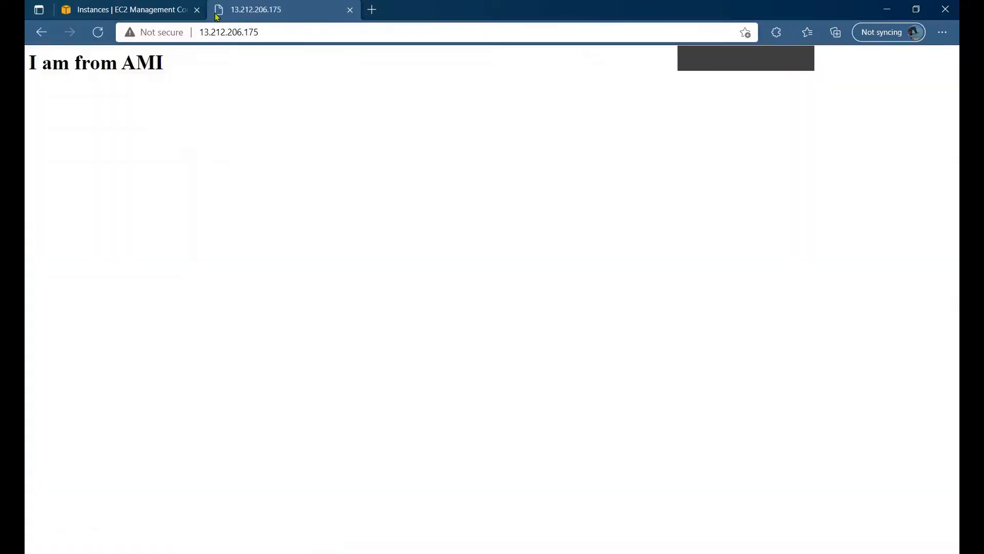
double_click(147, 68)
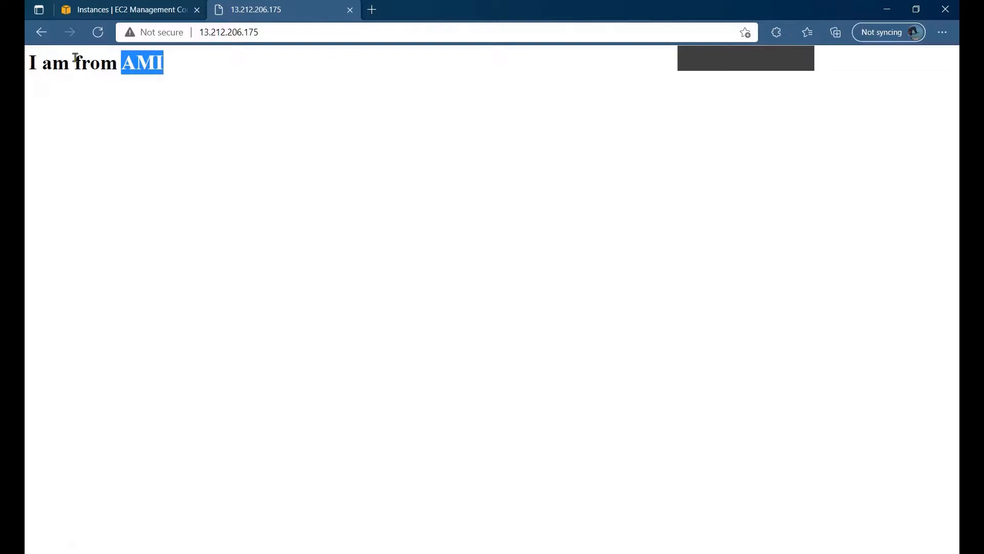
- Return to the EC2 console tab and review the AMI information in the new instance's details
left_click(123, 11)
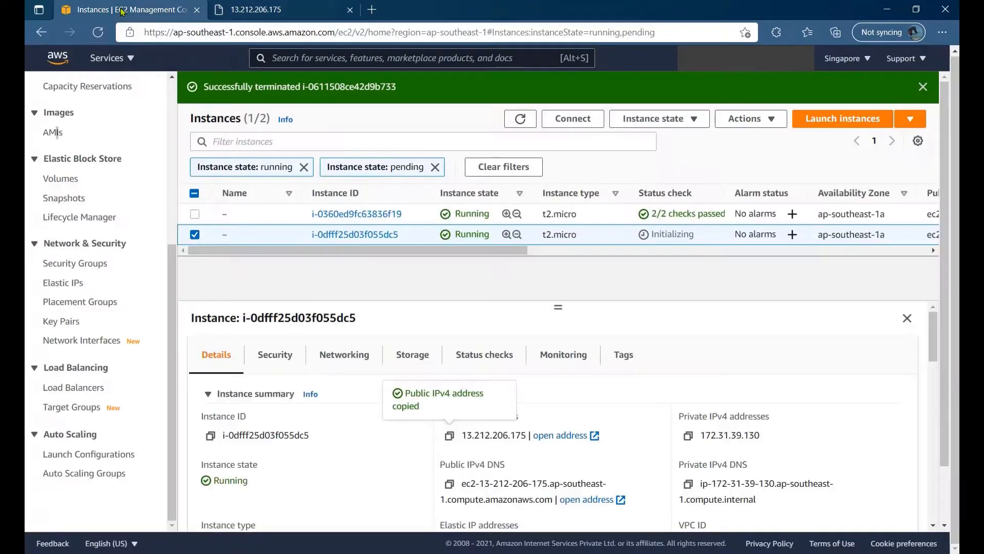
left_click(630, 395)
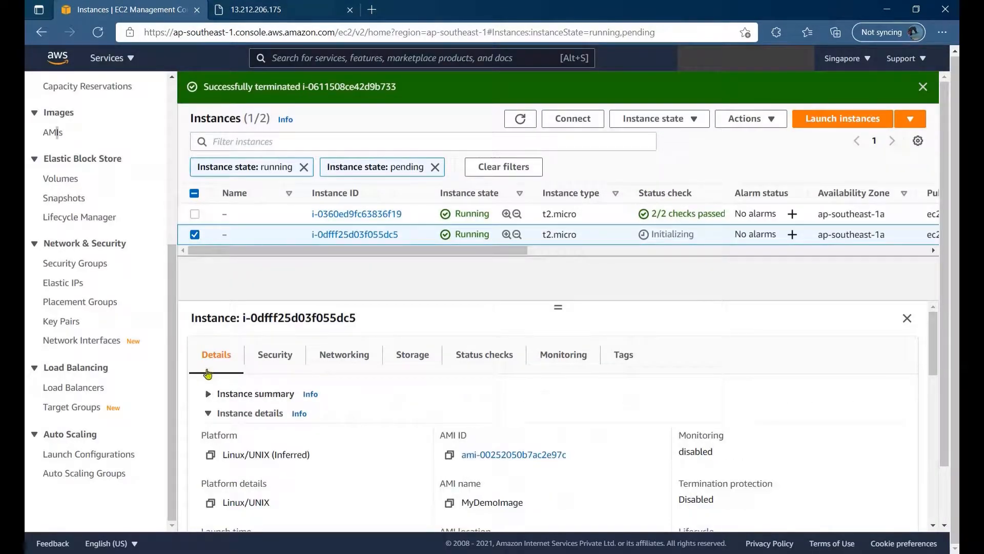
left_click(208, 395)
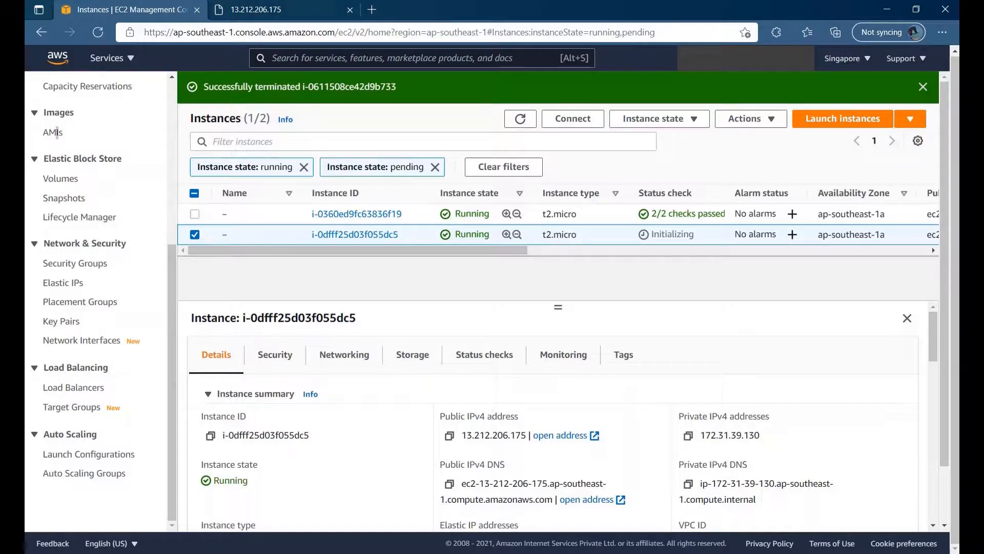
- Switch to the Excel checklist and fill the Completion cells for Create AMI and Launch a new VM using AMI in green
key("alt+Tab")
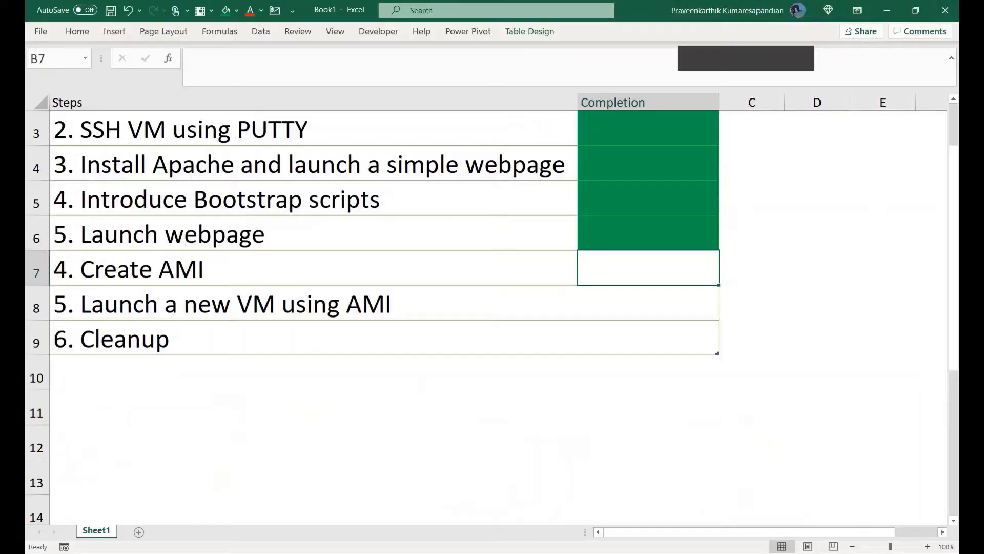
left_click(227, 13)
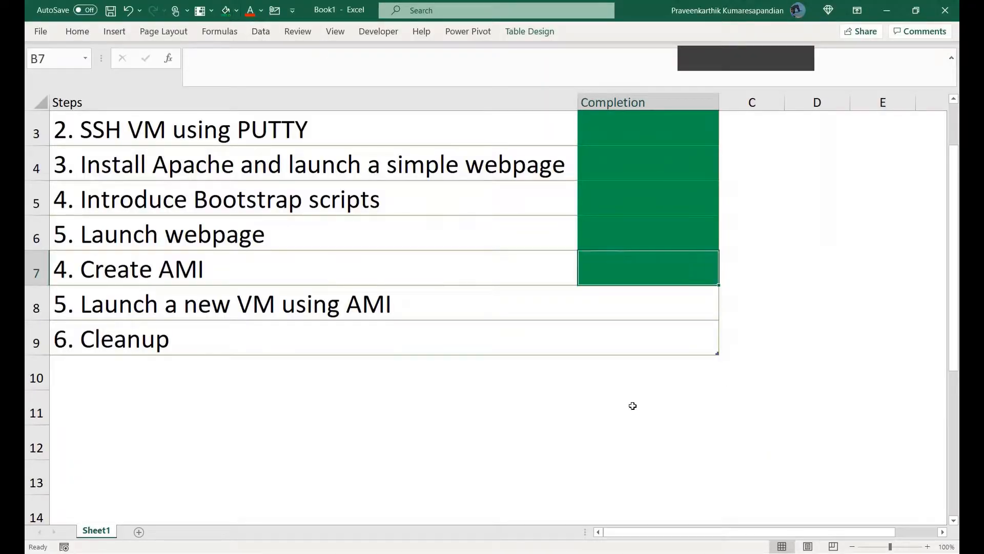
left_click(635, 314)
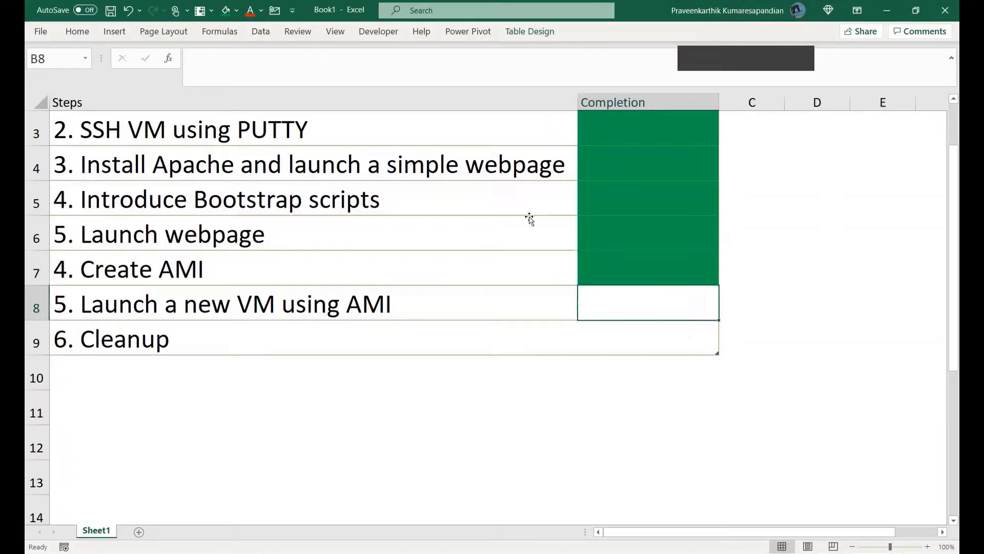
left_click(225, 11)
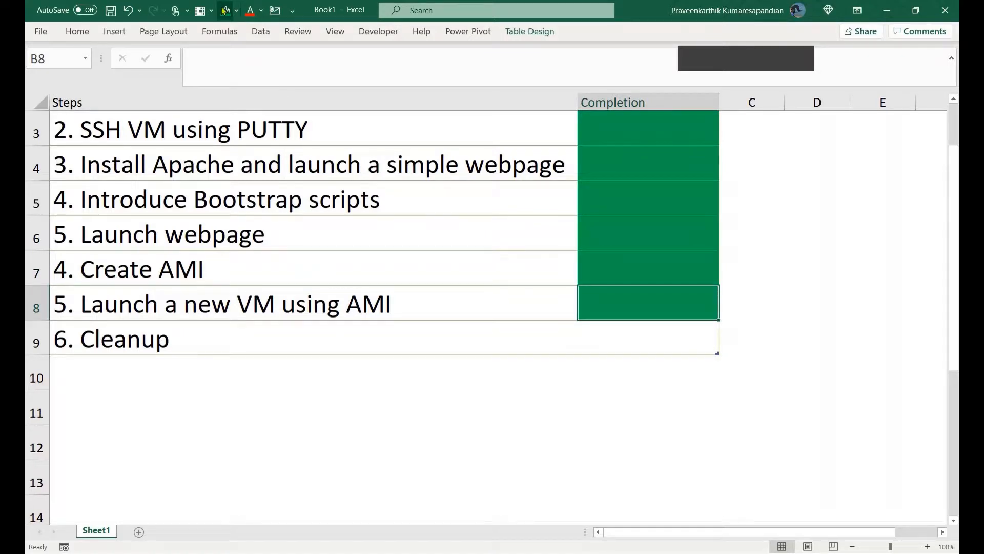
- Switch back to the EC2 console in the browser and terminate the source instance i-0360ed9fc63836f19
key("alt+Tab")
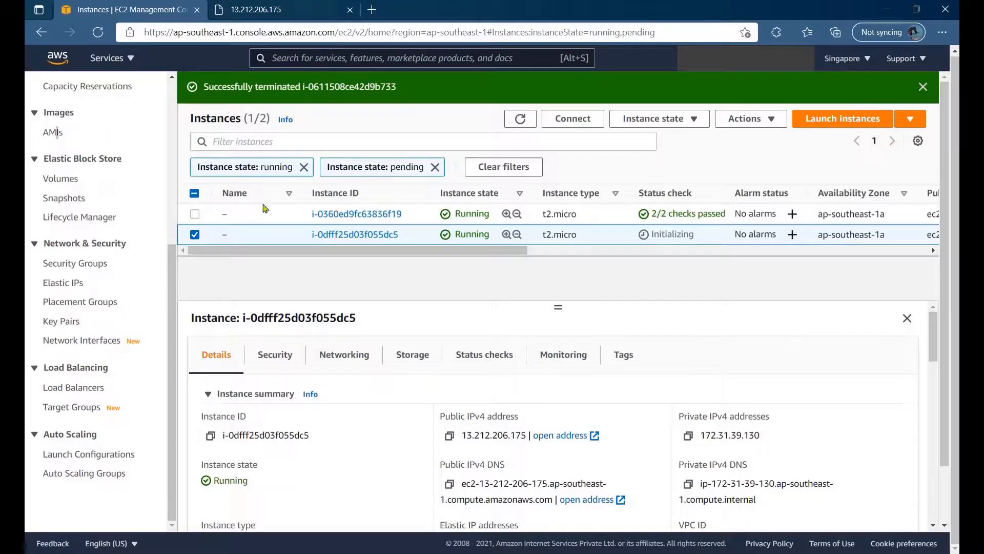
left_click(284, 214)
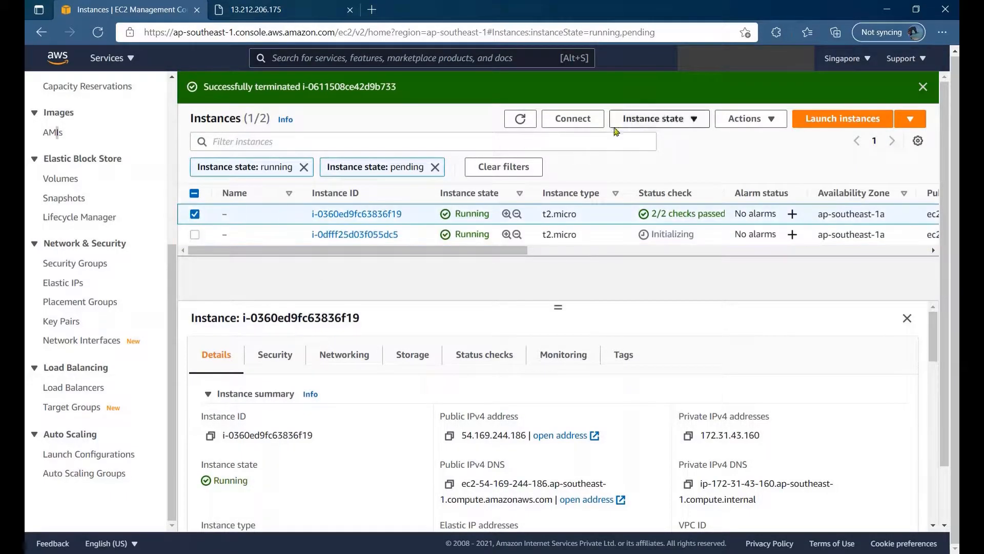
left_click(641, 123)
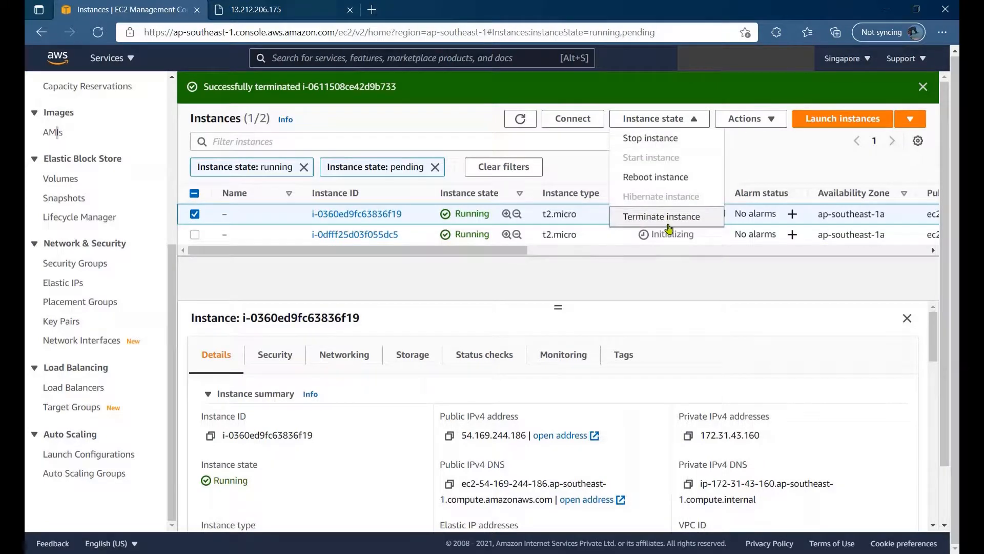
left_click(669, 228)
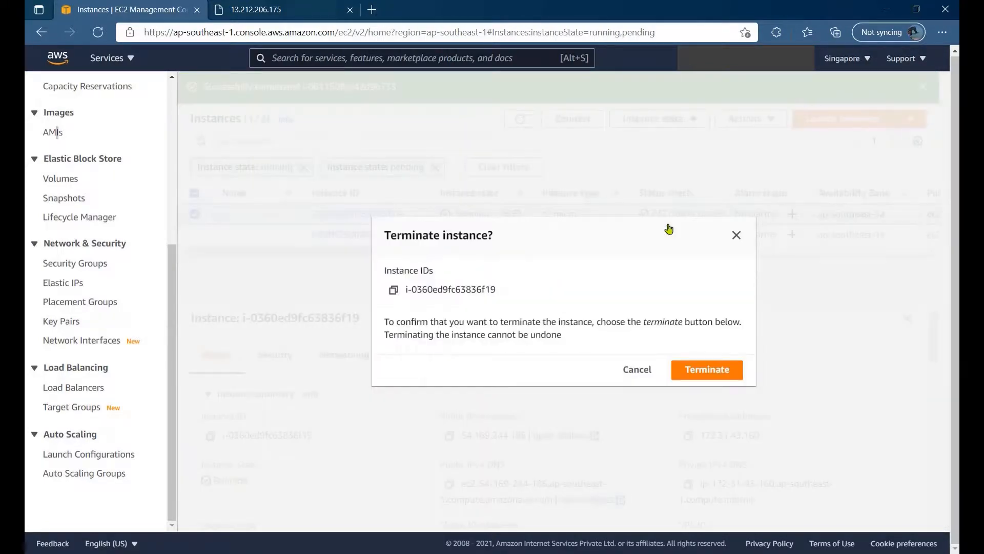
key("Return")
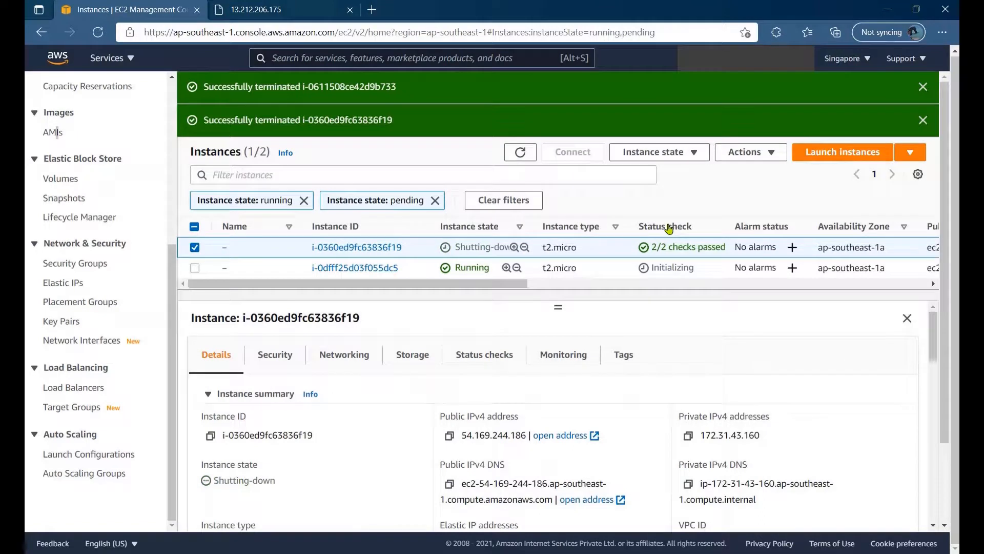
- Terminate the instance launched from the AMI, i-0dfff25d03f055dc5, and dismiss the termination notifications
left_click(295, 269)
left_click(625, 152)
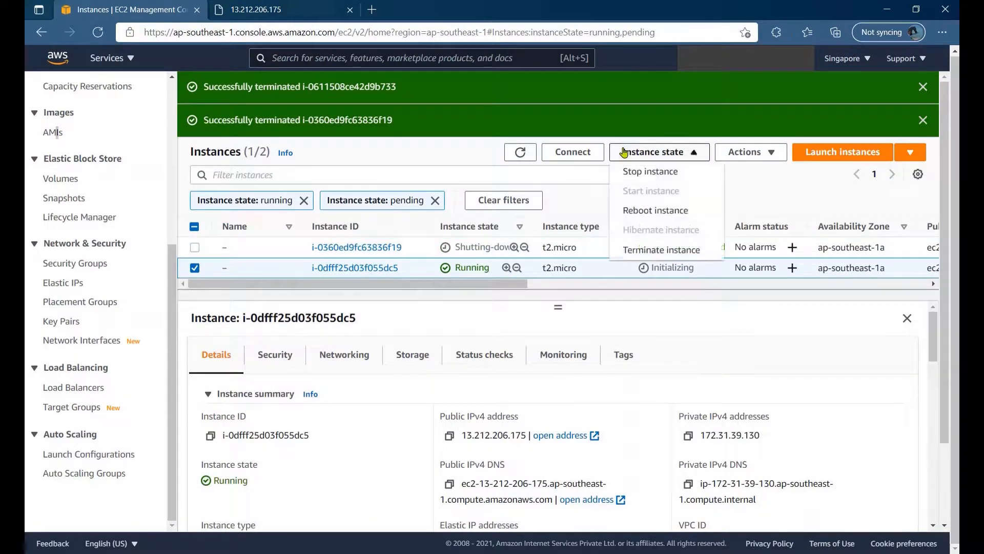
left_click(674, 254)
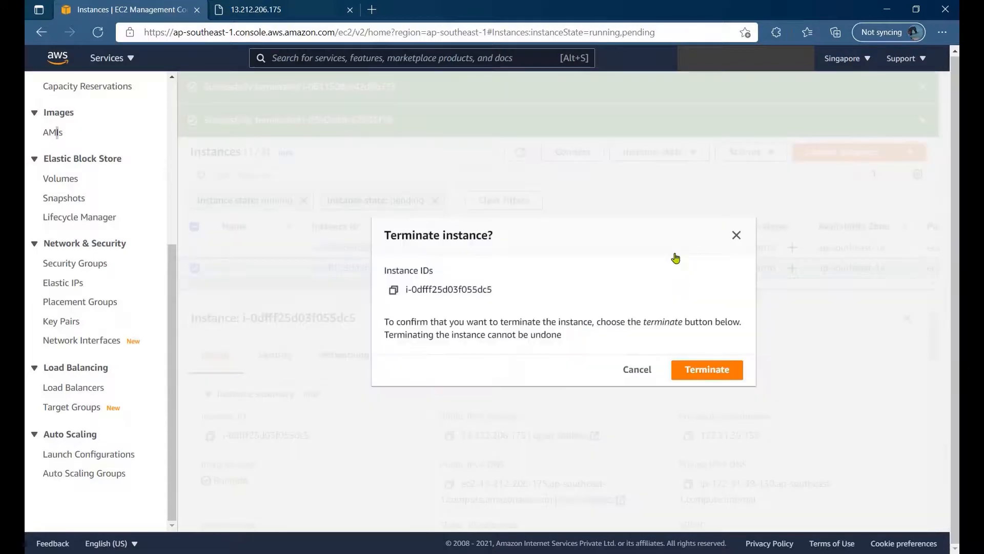
left_click(695, 369)
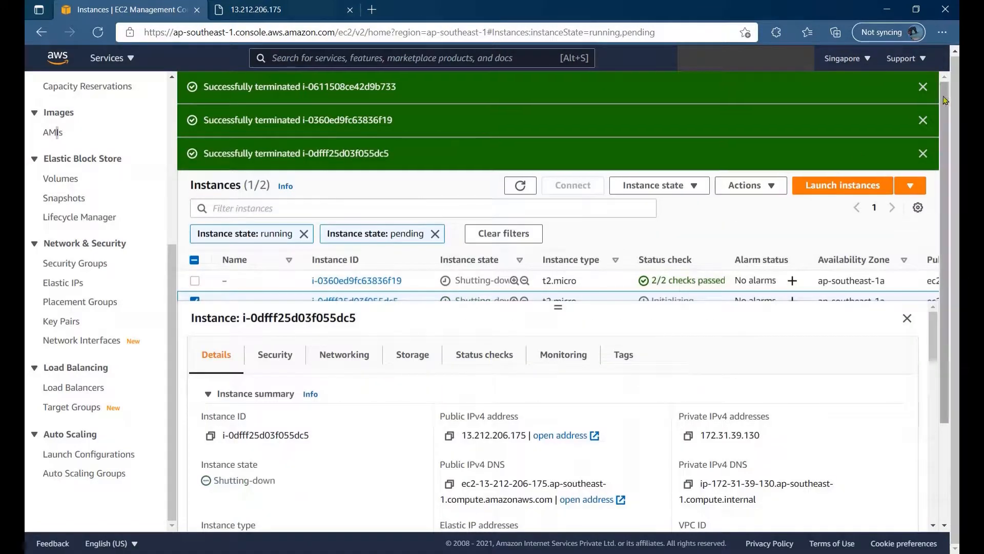
left_click(923, 87)
left_click(923, 88)
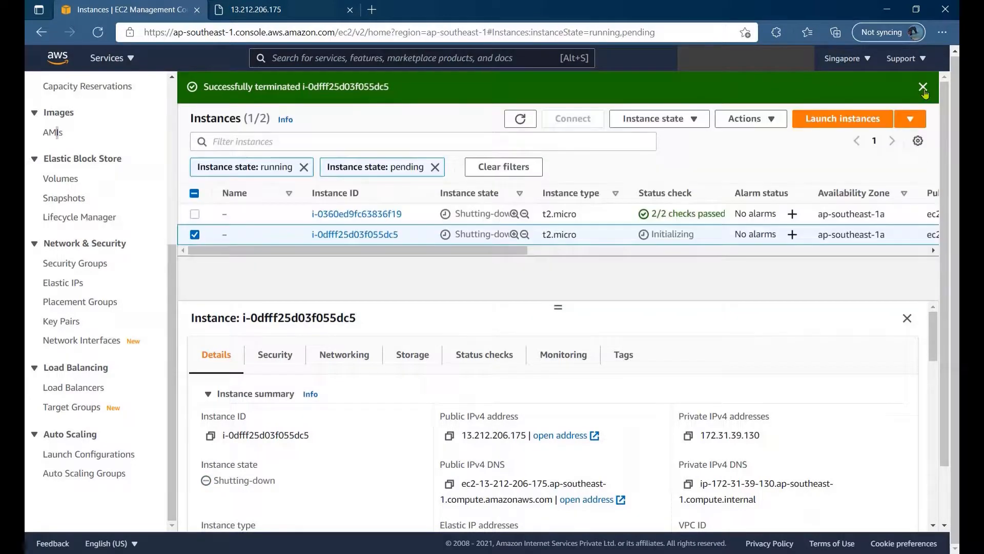
left_click(923, 87)
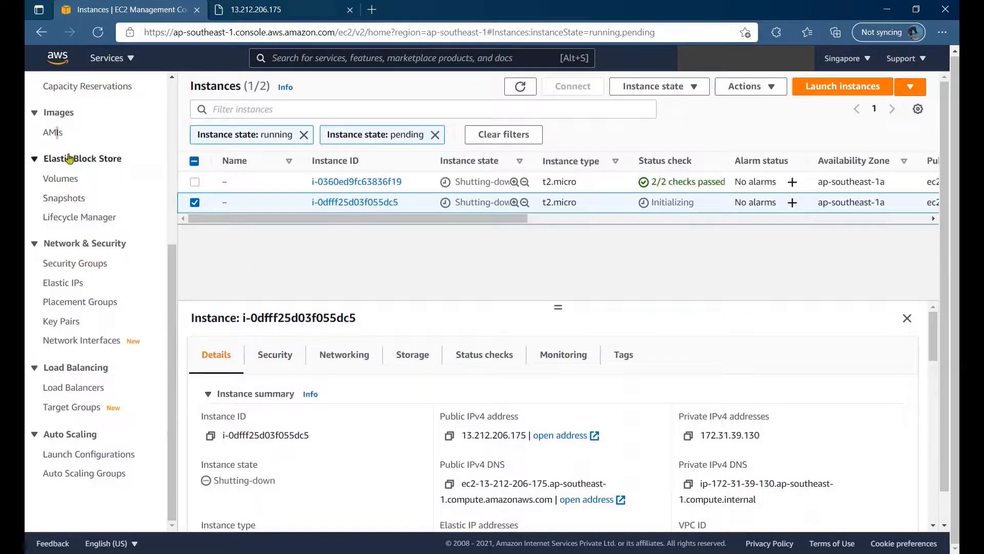
- Deregister the MyDemoImage AMI from the list of owned images
left_click(54, 134)
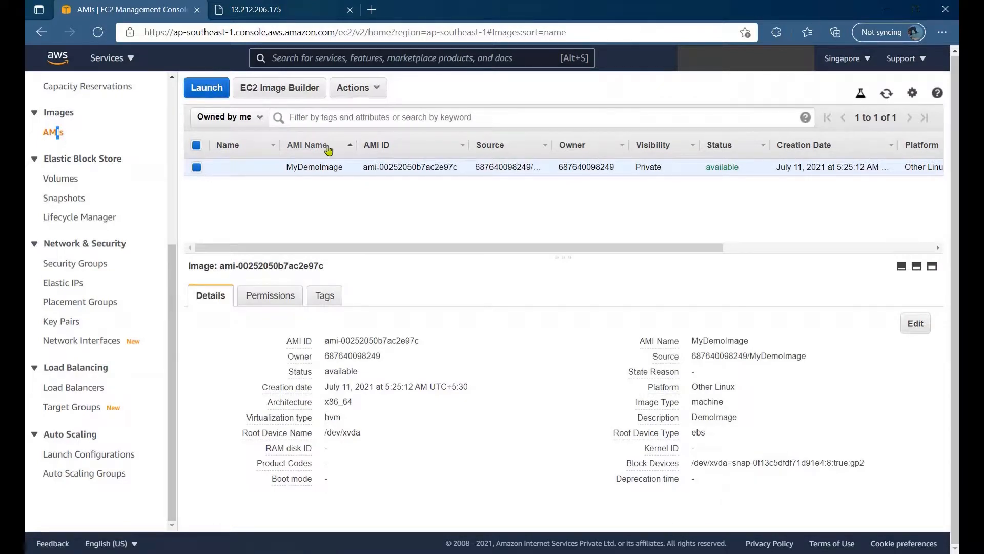
left_click(357, 93)
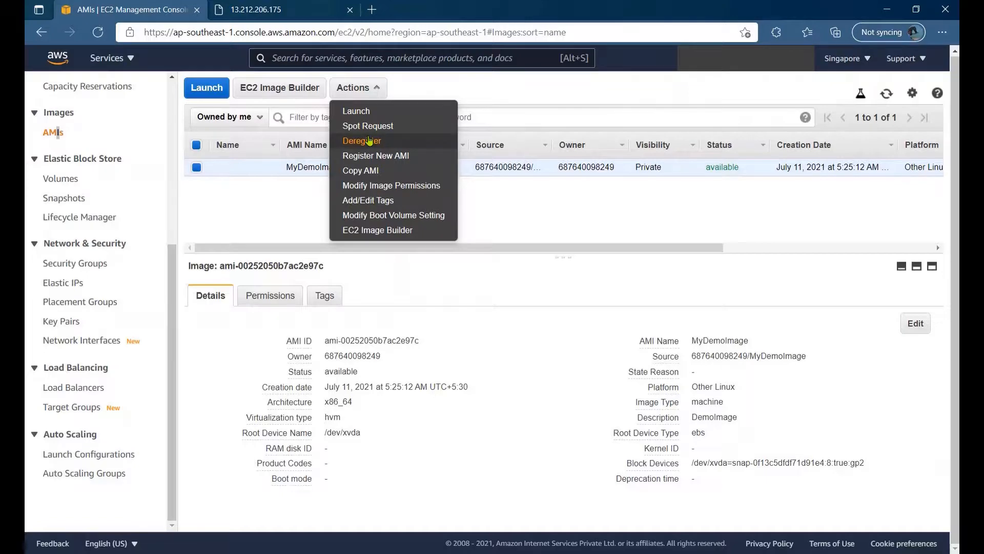
left_click(368, 140)
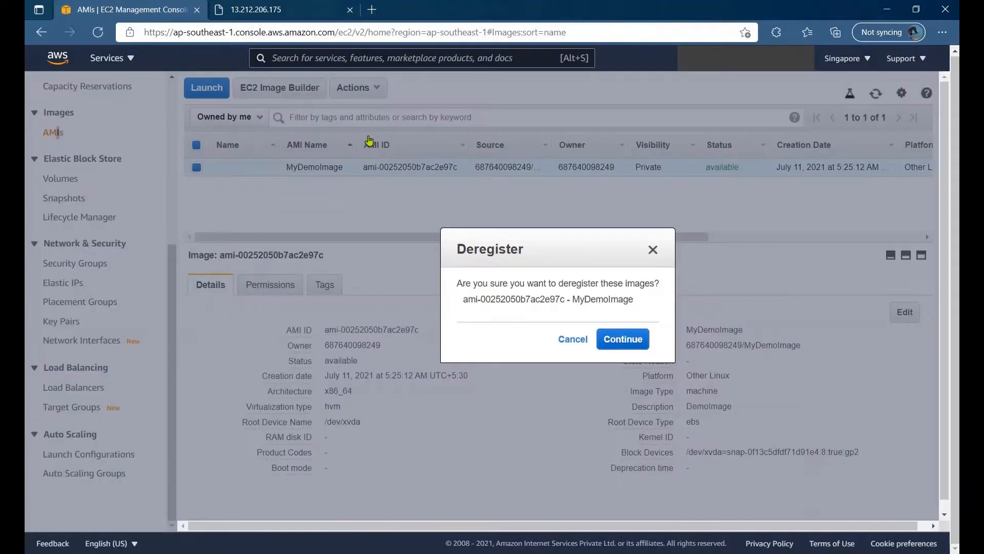
left_click(642, 347)
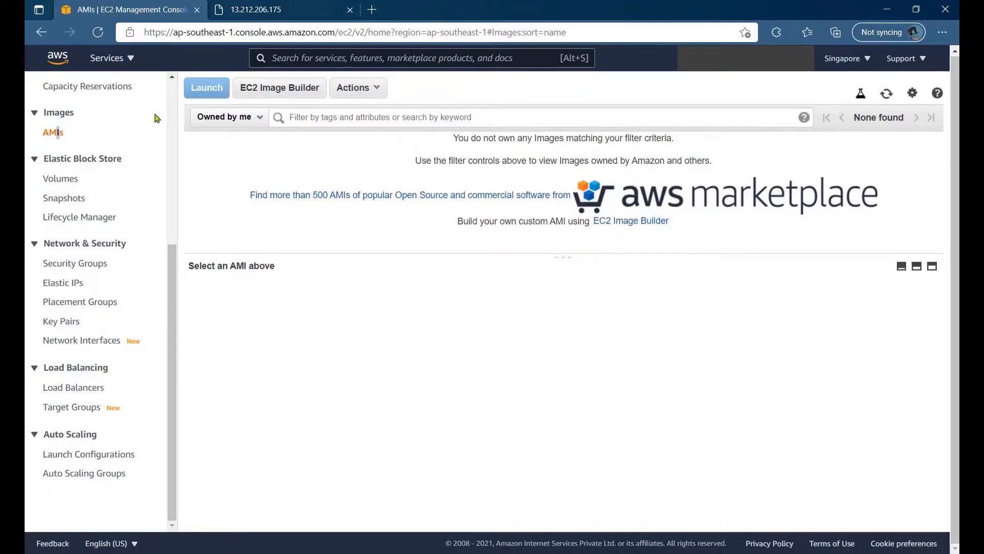
- Delete all the owned EBS snapshots left behind by the created images
scroll(172, 107, "up", 3)
scroll(172, 107, "up", 3)
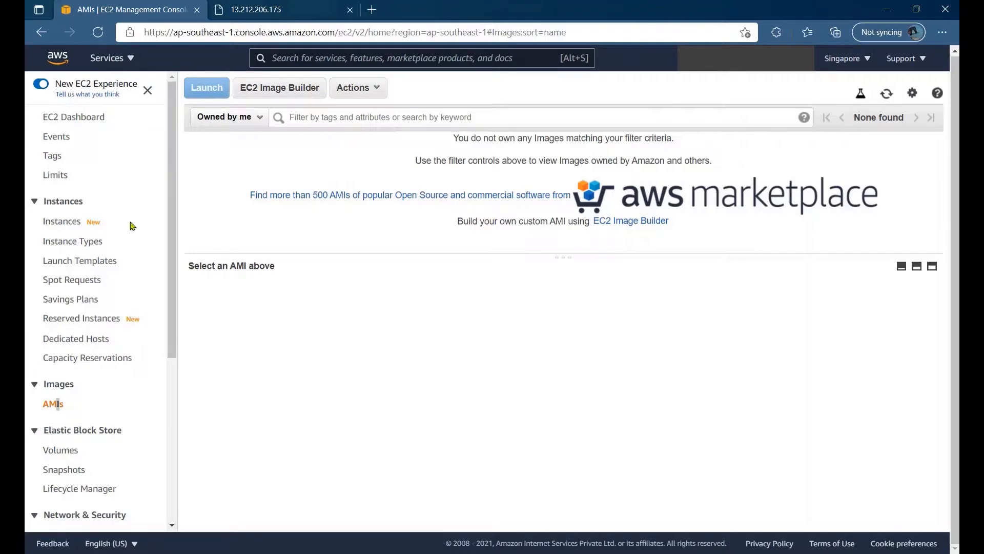
scroll(175, 233, "down", 2)
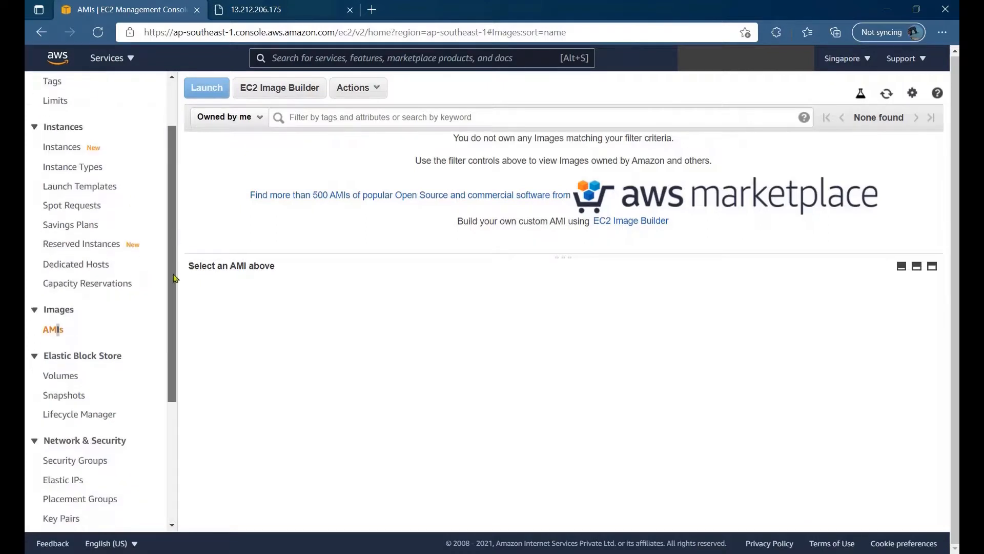
left_click(52, 393)
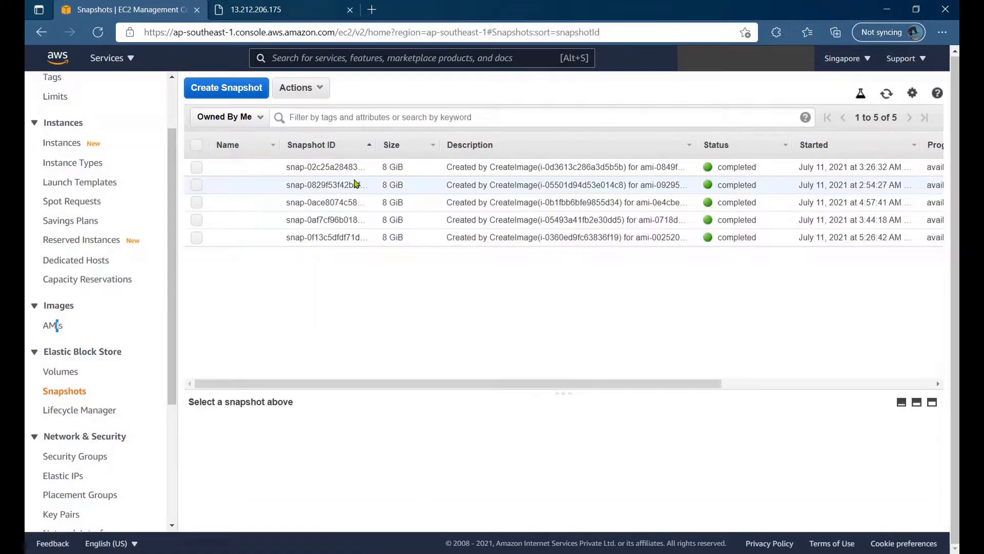
left_click(196, 147)
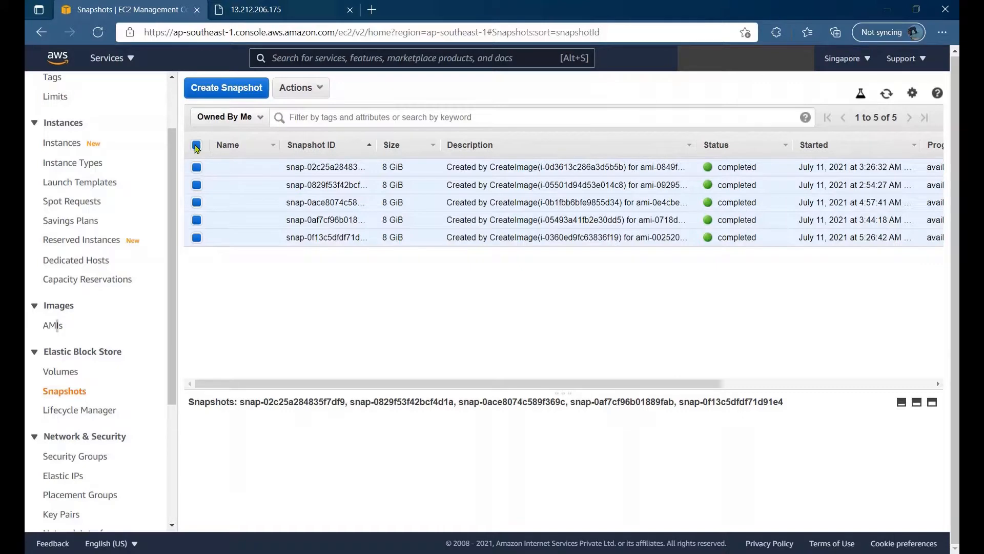
left_click(317, 89)
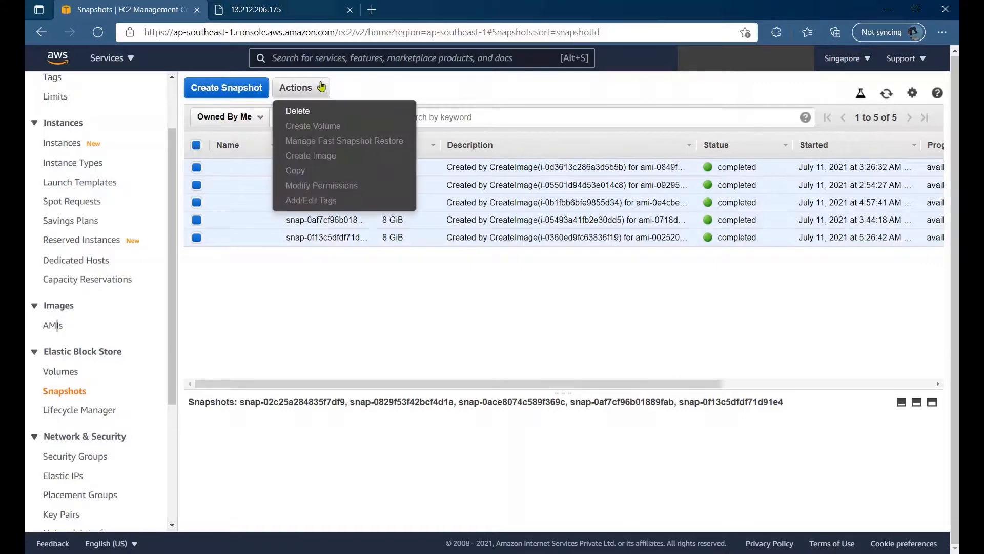
left_click(330, 111)
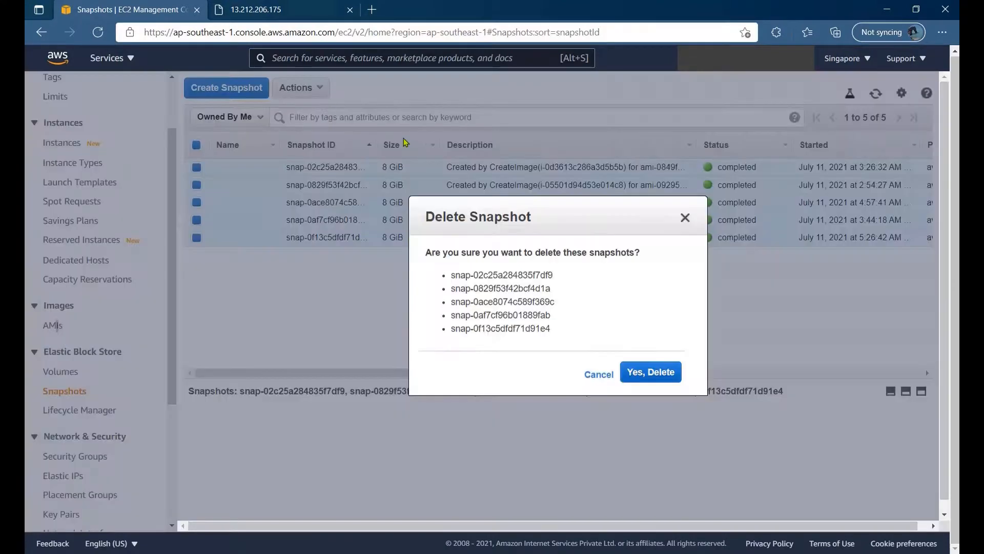
left_click(660, 374)
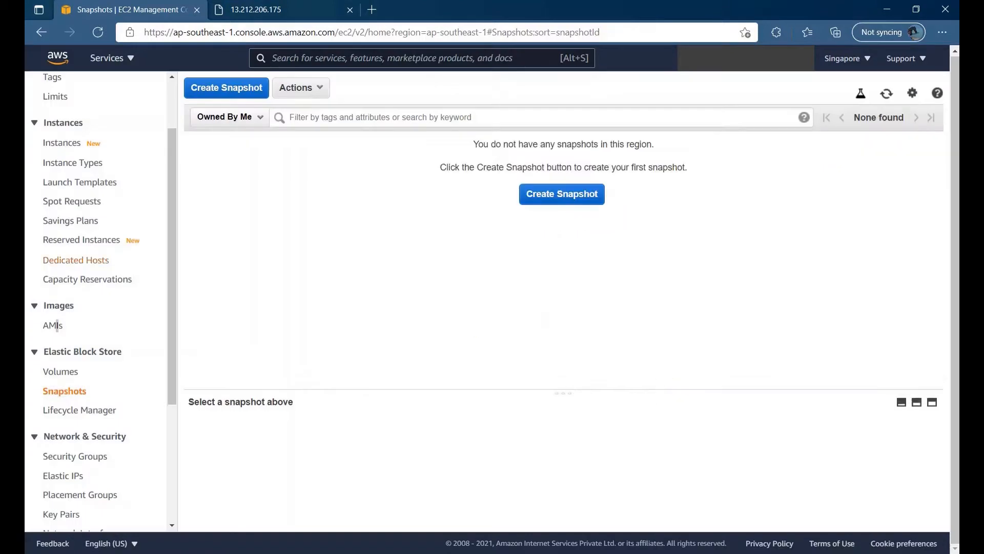
- Check the states in the instances list, and try to delete the launch-wizard-2 security group
left_click(56, 147)
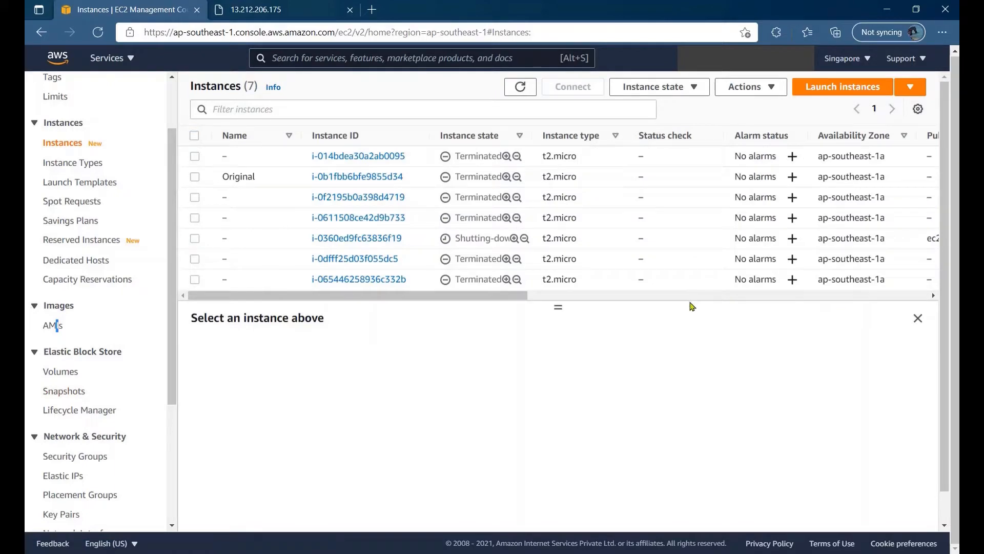
left_click_drag(451, 296, 410, 291)
left_click(74, 458)
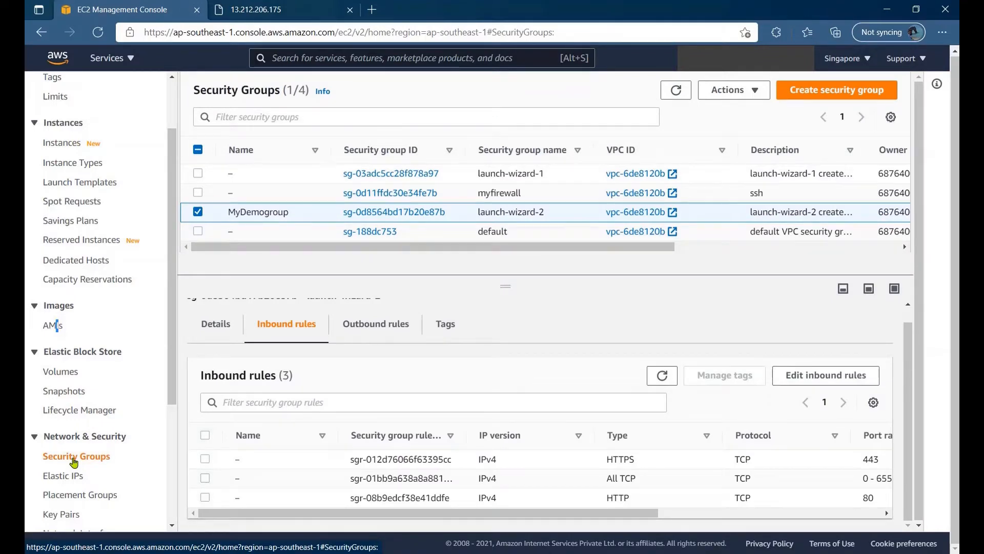
left_click(751, 91)
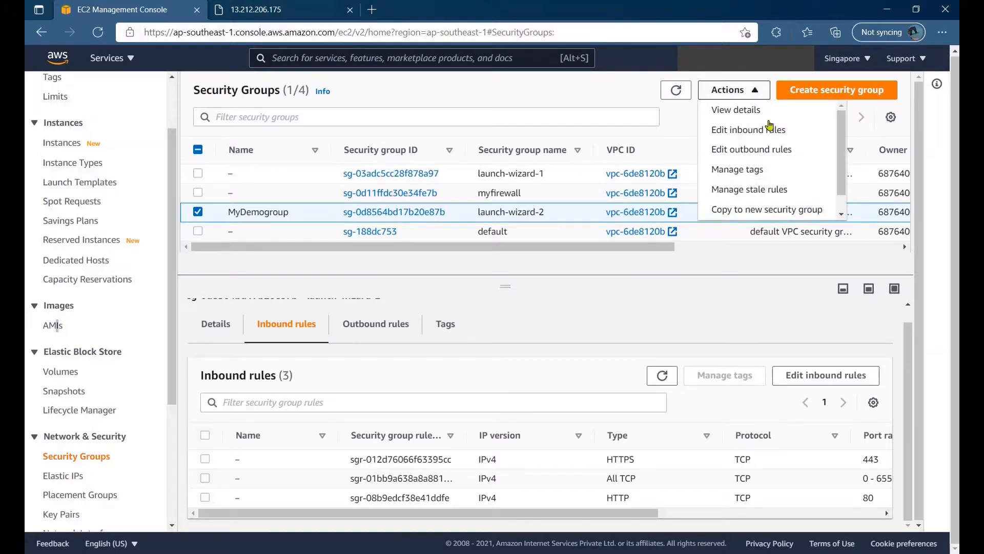
left_click(841, 214)
left_click(777, 210)
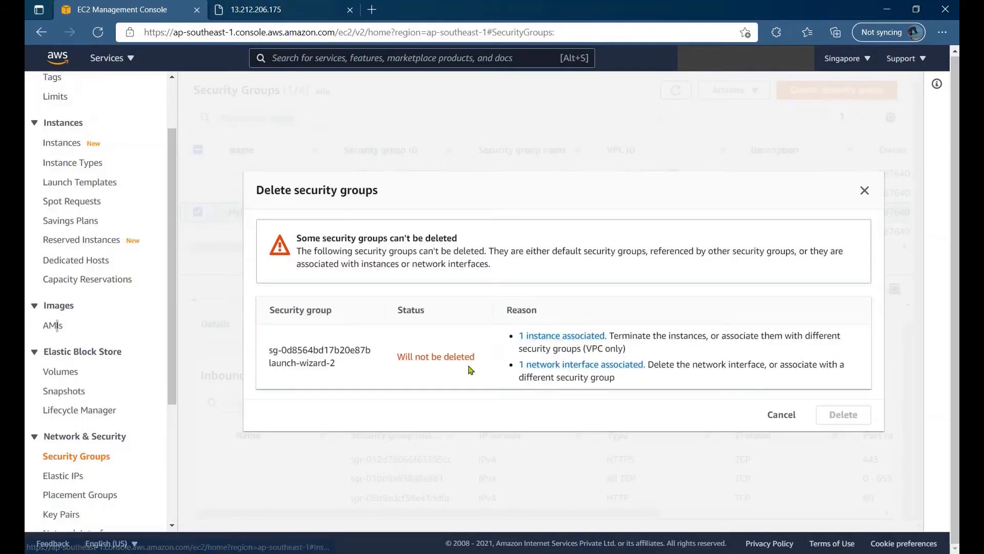
left_click(785, 416)
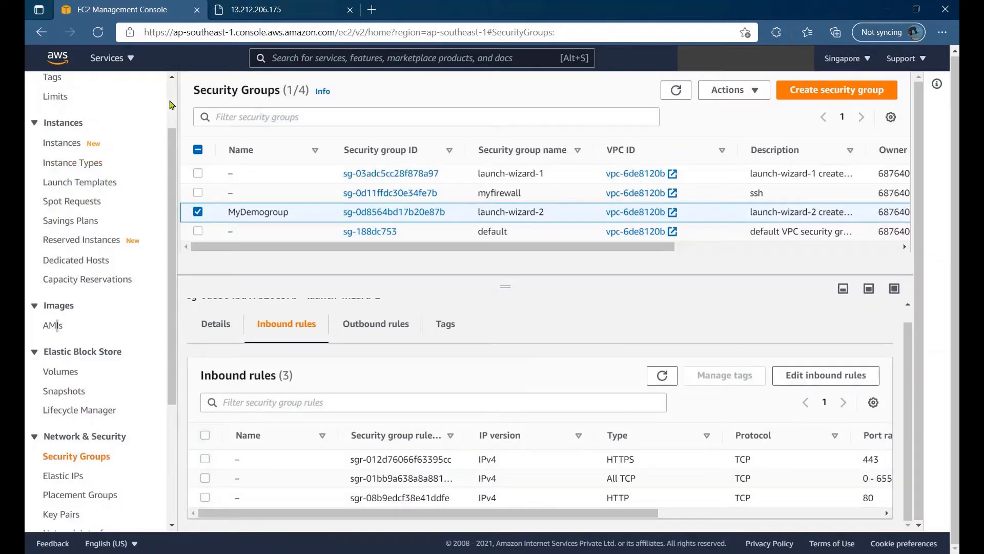
- Reopen the instances list to check the state of the terminated instances
scroll(165, 105, "up", 2)
left_click(65, 221)
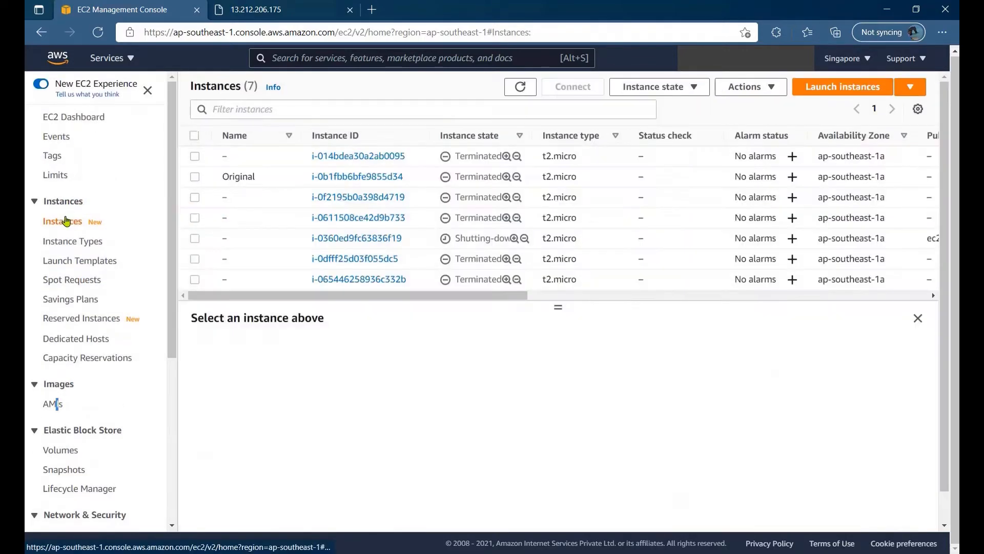